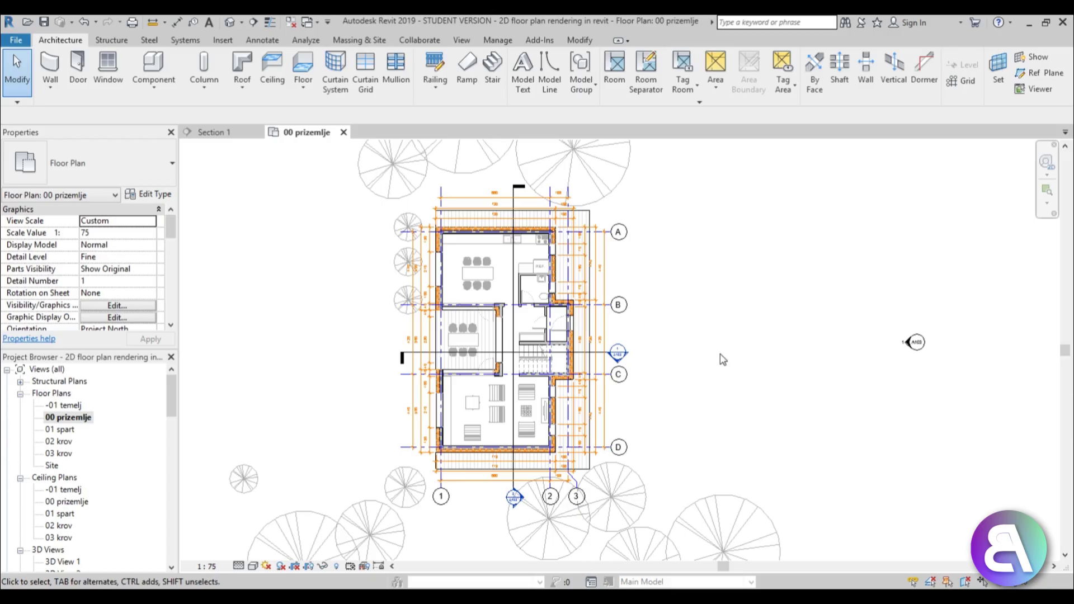
# Step: Examine the 00 prezemlje floor plan, including its furniture layout, walls, gridlines, dimensions and surrounding trees
pyautogui.moveTo(733, 365); pyautogui.dragTo(746, 369, button='middle')
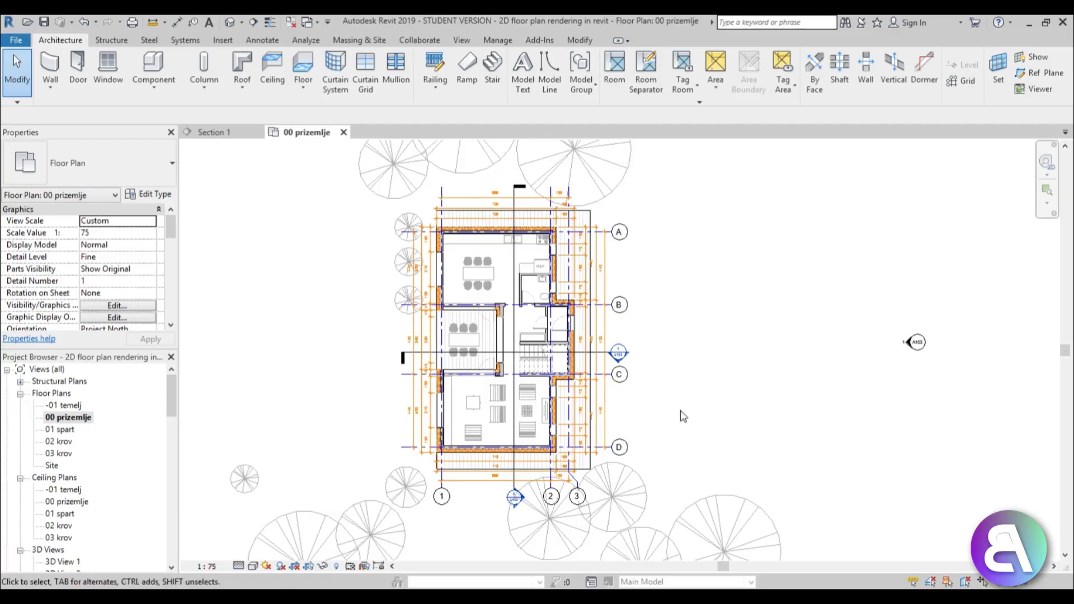
pyautogui.moveTo(682, 421); pyautogui.dragTo(689, 422, button='middle')
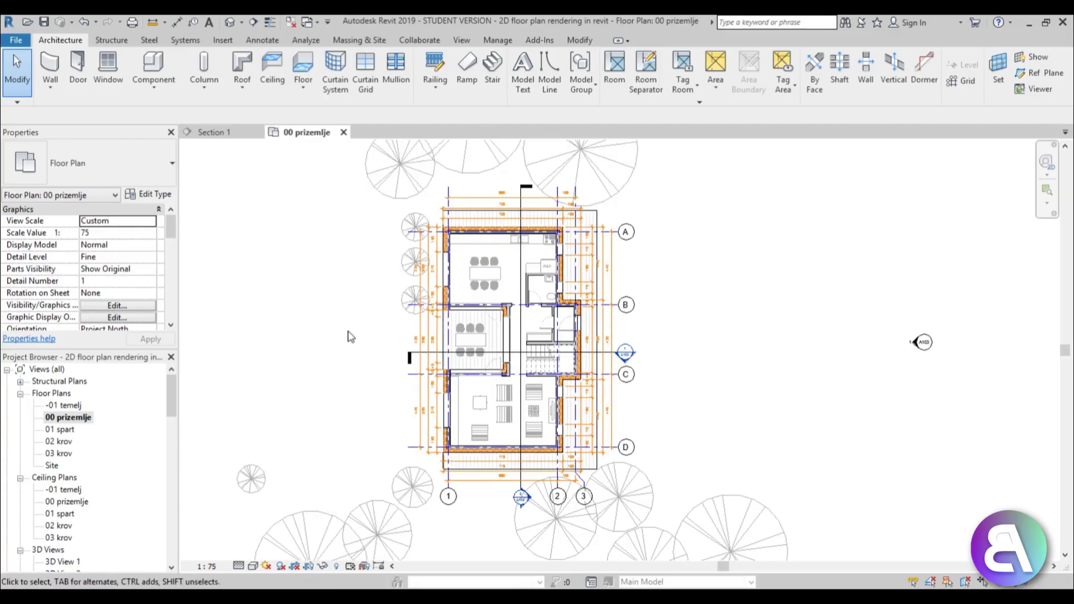
pyautogui.scroll(2, 351, 337)
pyautogui.scroll(1, 746, 214)
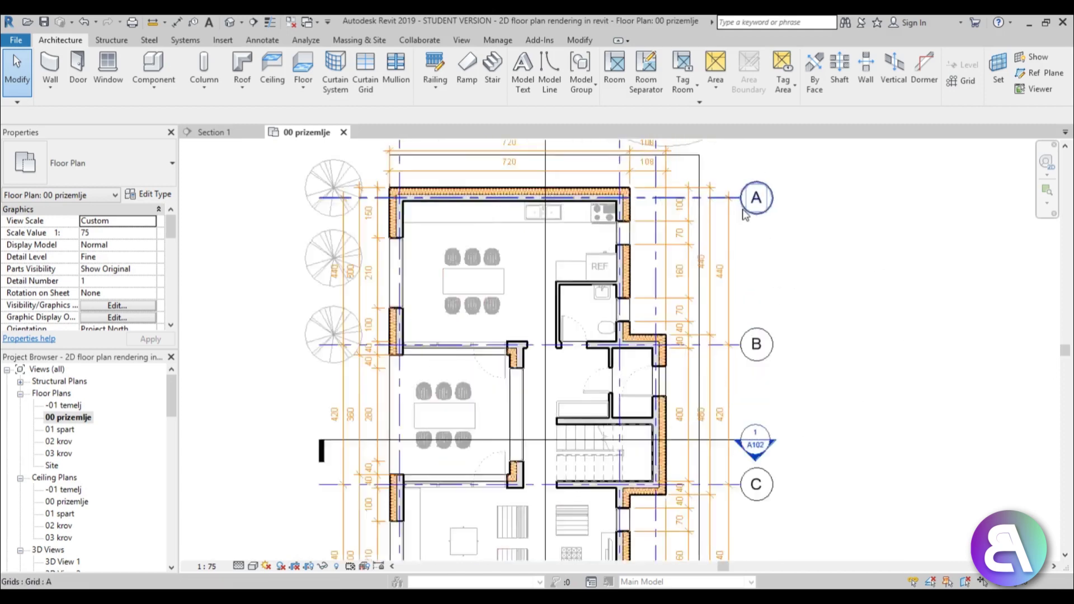
pyautogui.scroll(1, 746, 214)
pyautogui.scroll(-2, 698, 336)
pyautogui.moveTo(795, 374); pyautogui.dragTo(762, 330, button='middle')
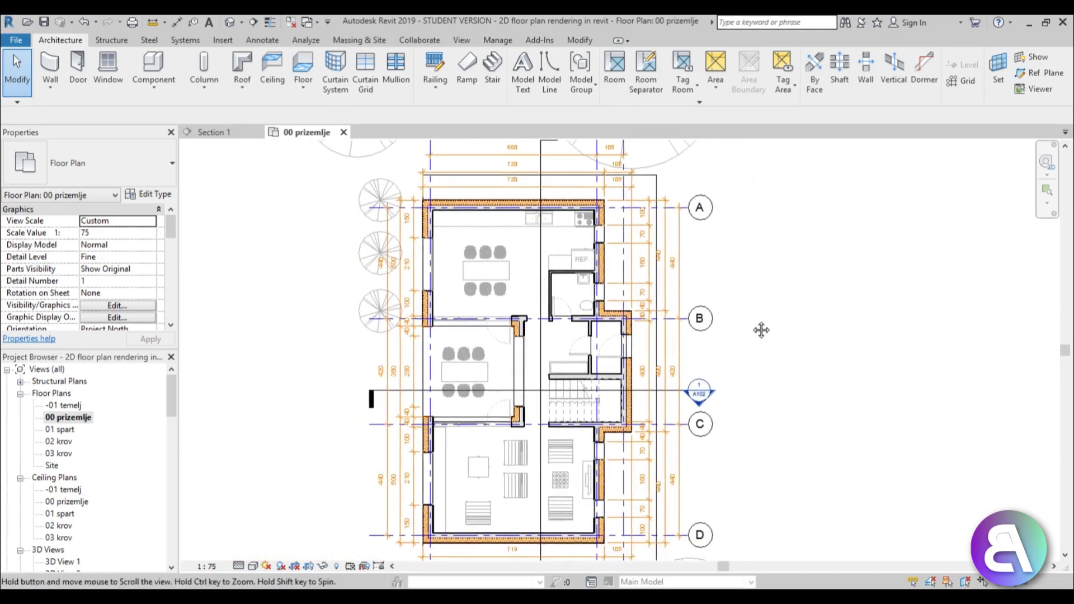
pyautogui.scroll(-2, 768, 355)
pyautogui.moveTo(774, 378); pyautogui.dragTo(758, 372, button='middle')
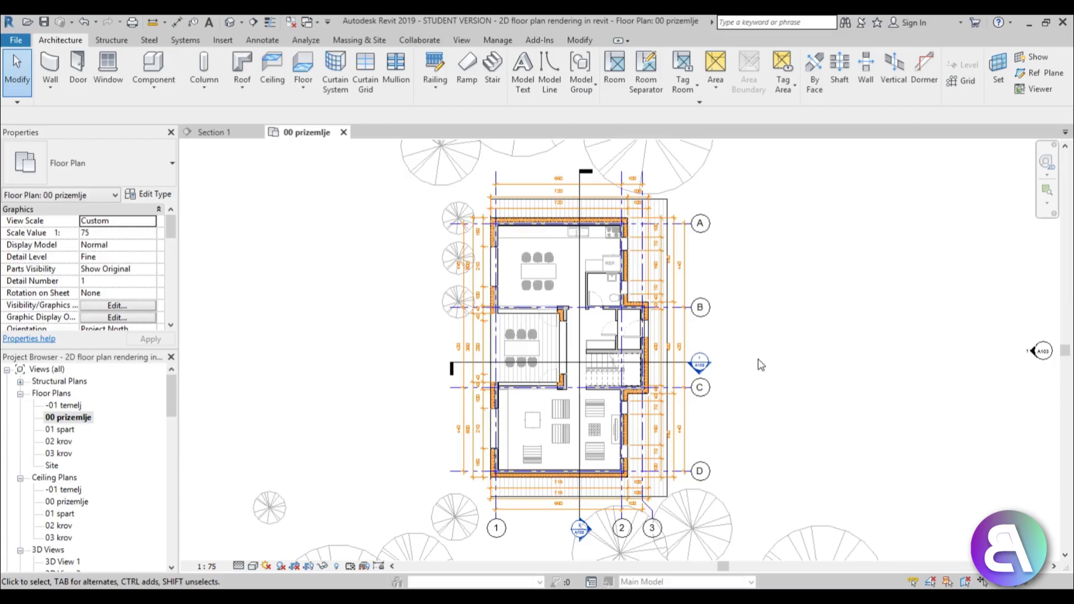
pyautogui.moveTo(775, 374); pyautogui.dragTo(760, 361, button='middle')
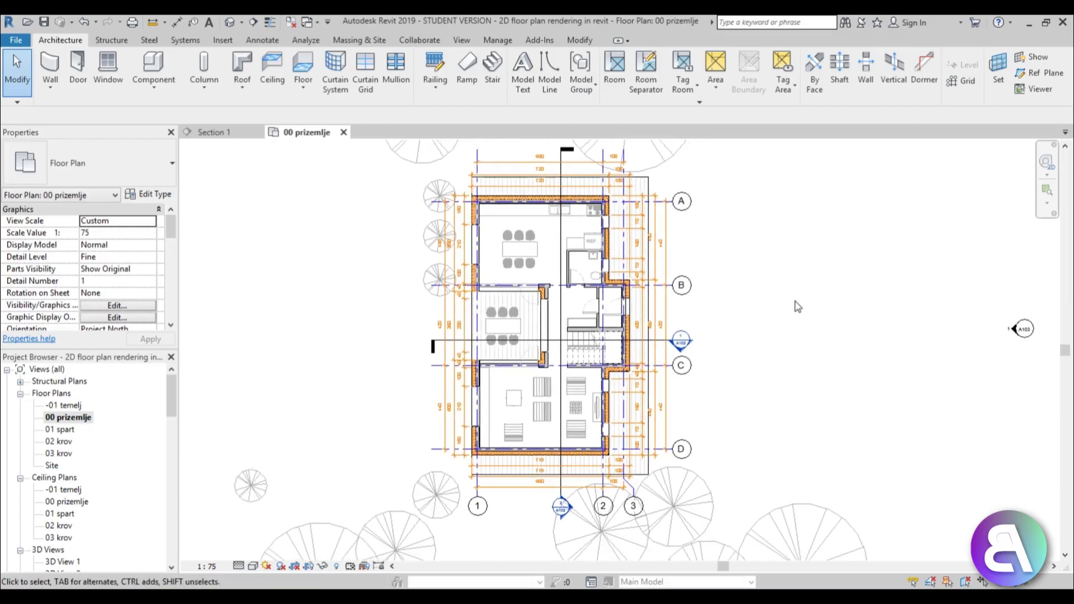
pyautogui.moveTo(797, 307); pyautogui.dragTo(791, 307, button='middle')
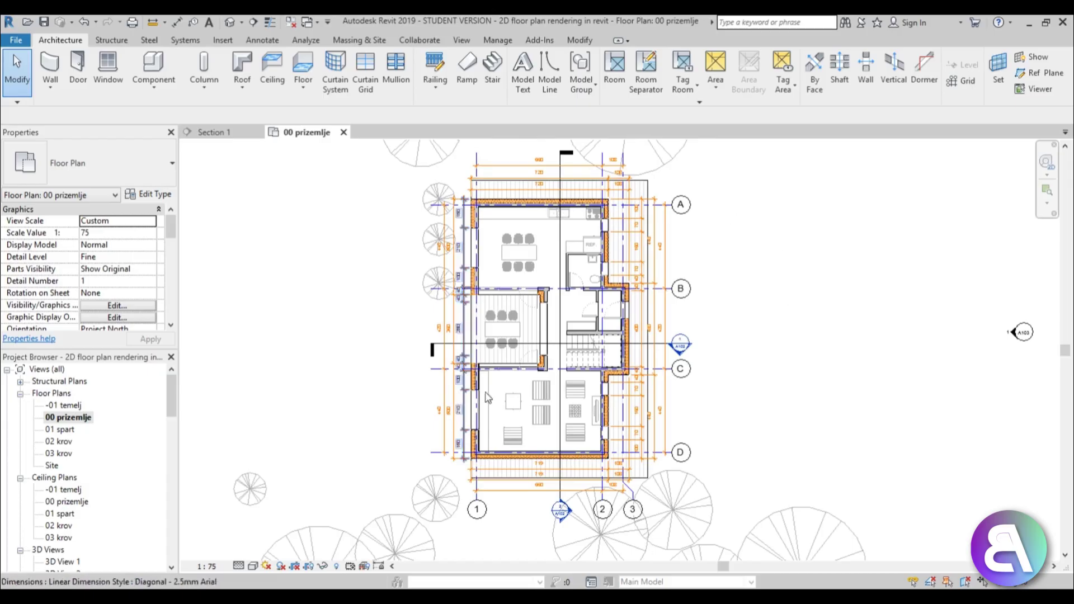
pyautogui.moveTo(768, 425); pyautogui.dragTo(767, 429, button='middle')
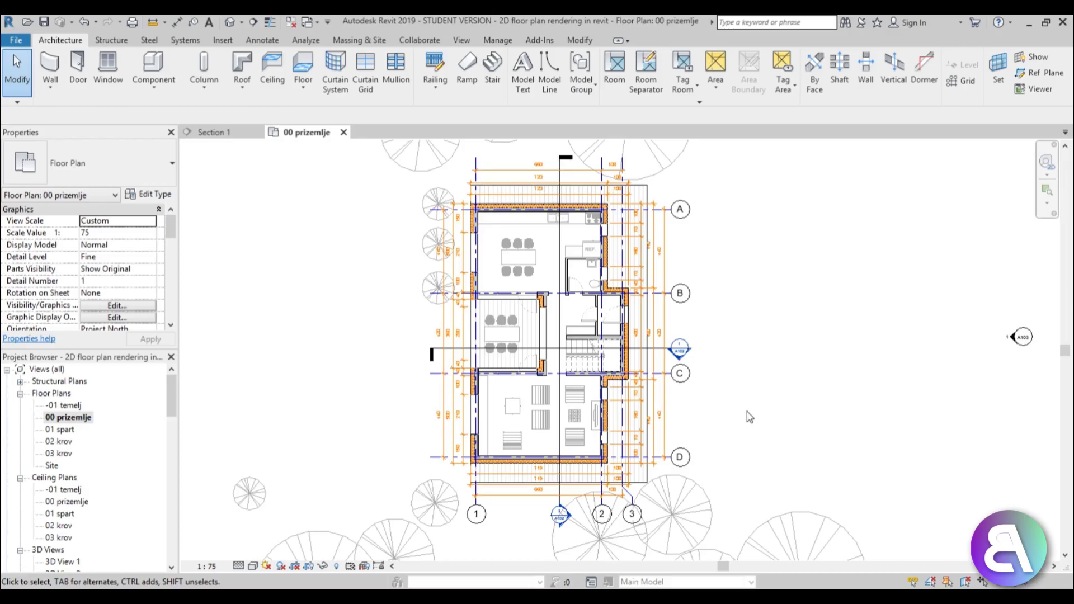
# Step: Set the visual style of the 00 prizemlje floor plan to Realistic
pyautogui.click(255, 567)
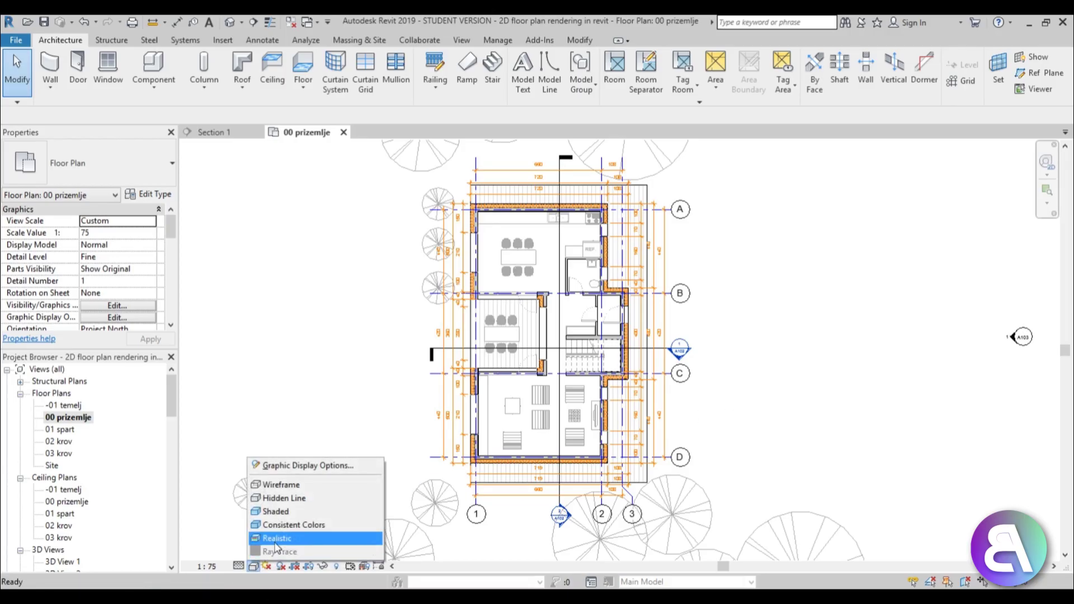
pyautogui.click(274, 540)
pyautogui.scroll(3, 817, 336)
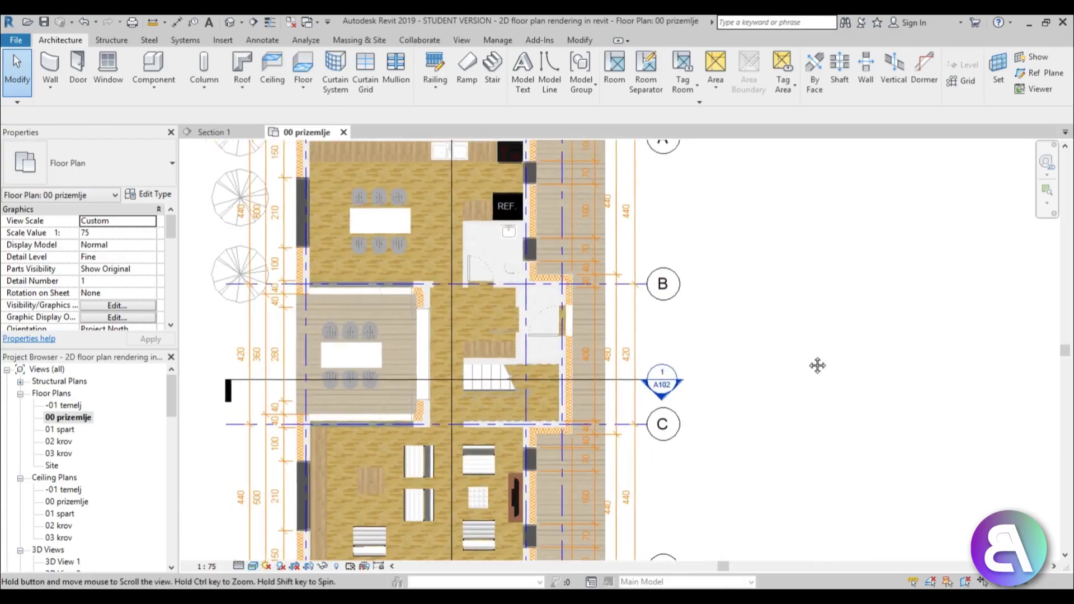
pyautogui.moveTo(818, 364); pyautogui.dragTo(932, 380, button='middle')
pyautogui.scroll(-2, 851, 368)
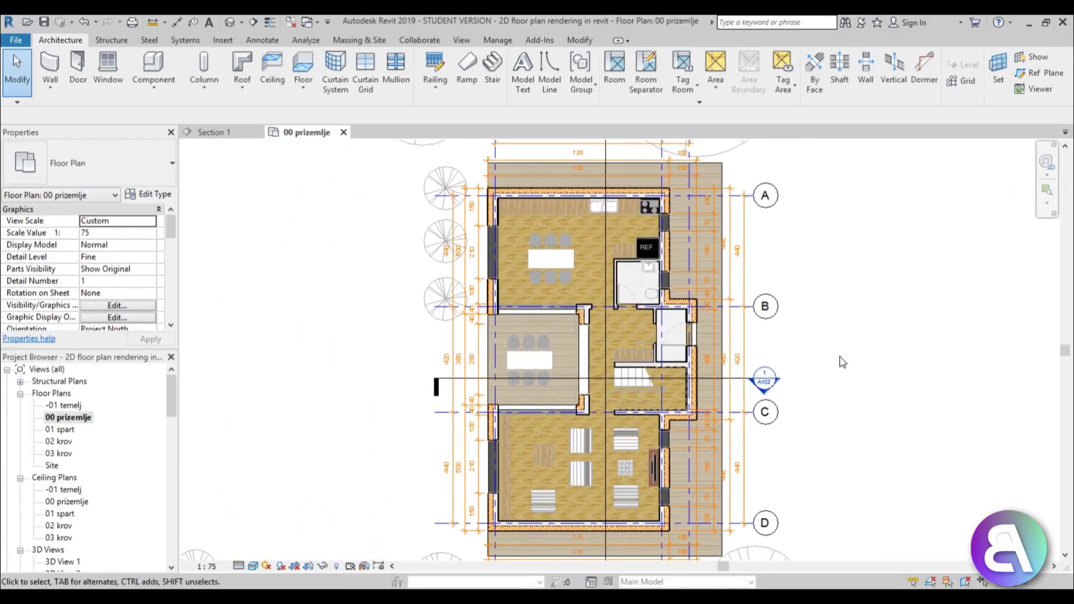
pyautogui.moveTo(883, 485); pyautogui.dragTo(867, 449, button='middle')
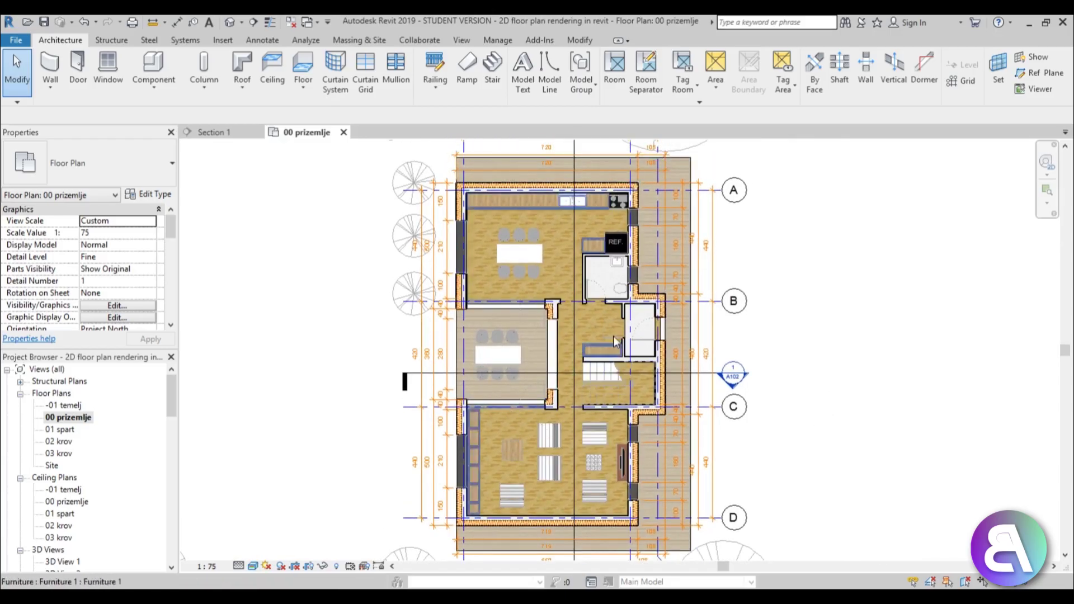
# Step: Examine the floor materials and door openings around the hallway, bathroom, entrance and terrace in the realistic plan
pyautogui.scroll(3, 584, 308)
pyautogui.scroll(2, 565, 319)
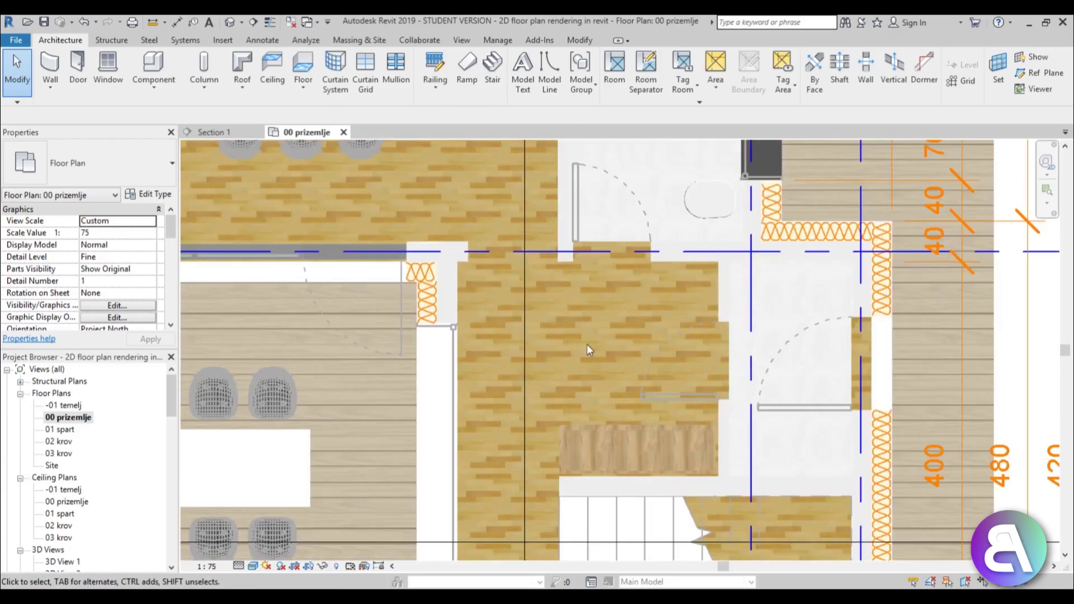
pyautogui.scroll(-1, 551, 336)
pyautogui.scroll(-1, 590, 320)
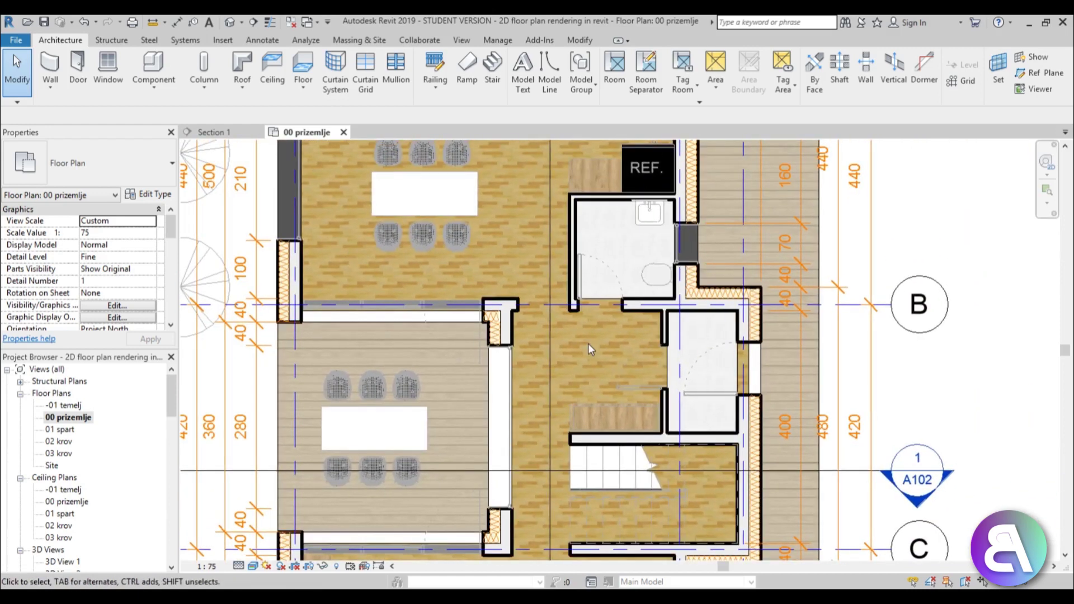
pyautogui.moveTo(588, 344); pyautogui.dragTo(588, 372, button='middle')
pyautogui.scroll(1, 596, 324)
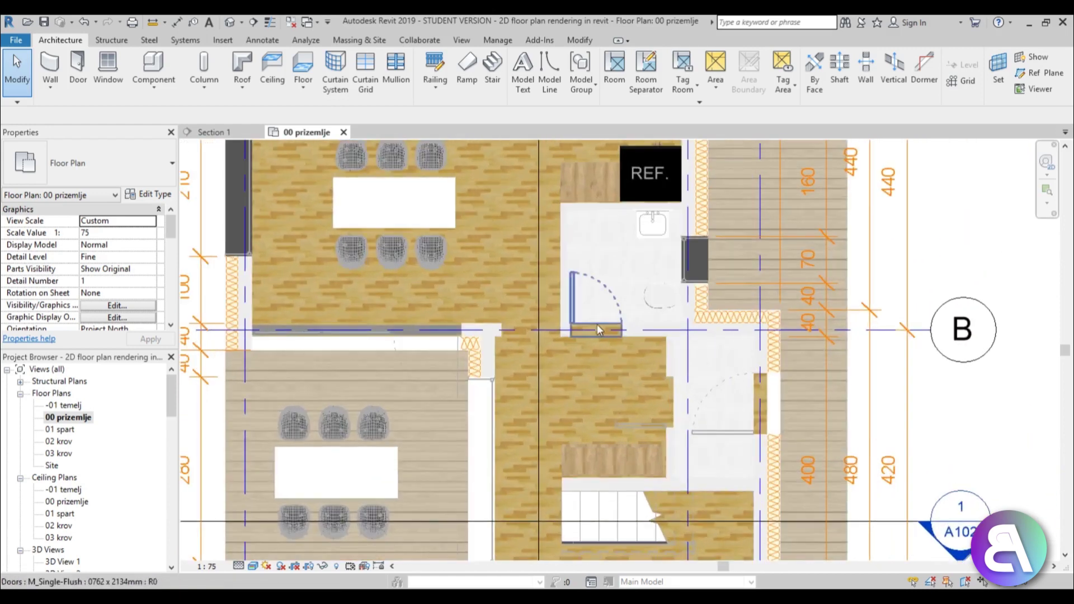
pyautogui.scroll(-1, 593, 339)
pyautogui.scroll(1, 599, 313)
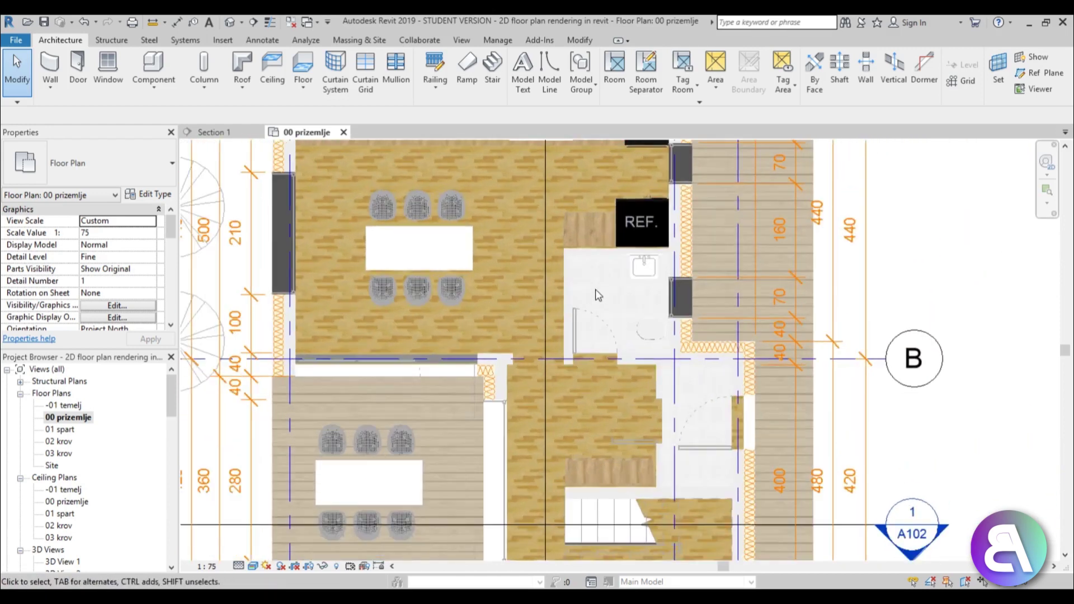
pyautogui.moveTo(518, 413); pyautogui.dragTo(531, 387, button='middle')
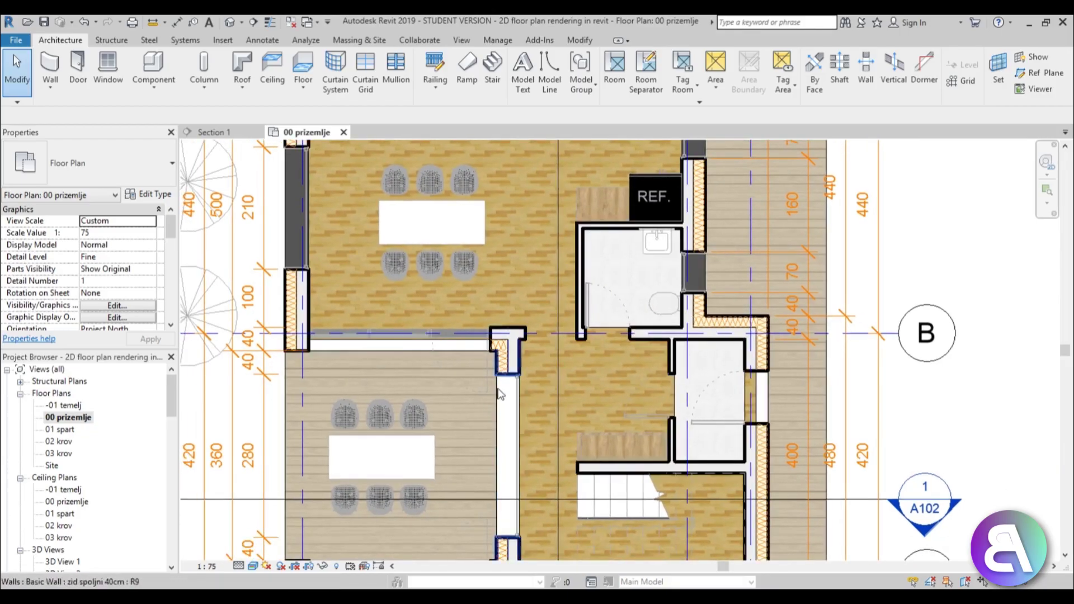
pyautogui.scroll(-2, 320, 428)
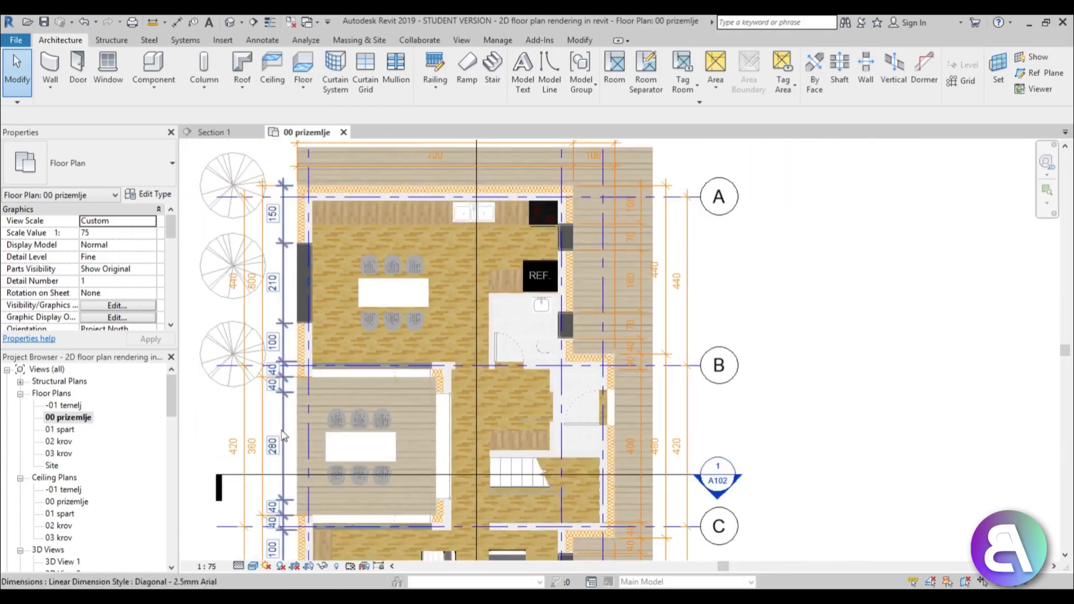
# Step: Select the exterior floor on the terrace to check its extents around the house, and clear the selection
pyautogui.click(299, 428)
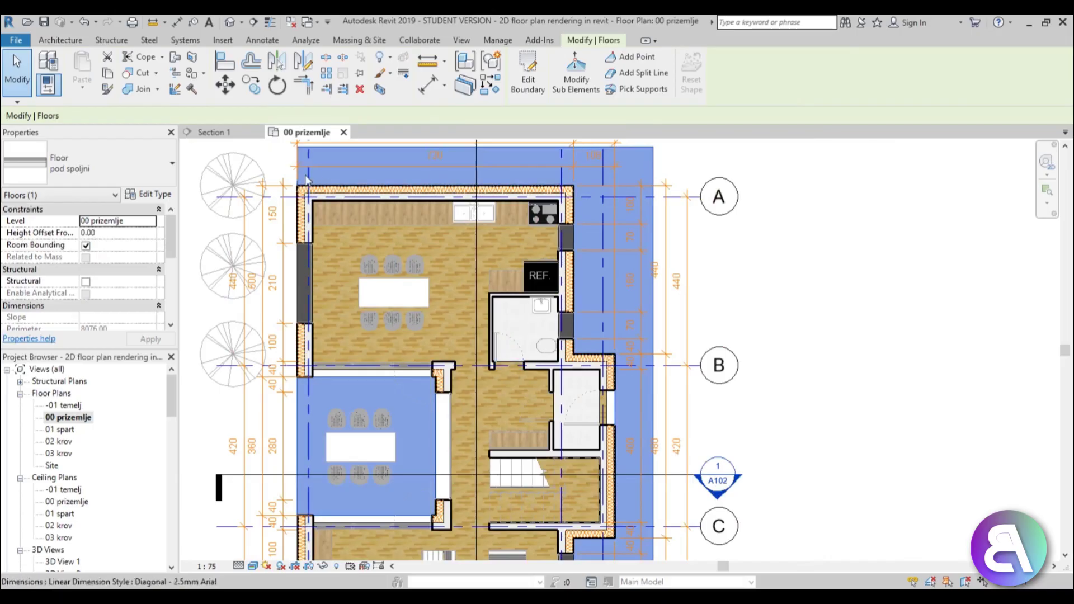
pyautogui.scroll(-1, 618, 206)
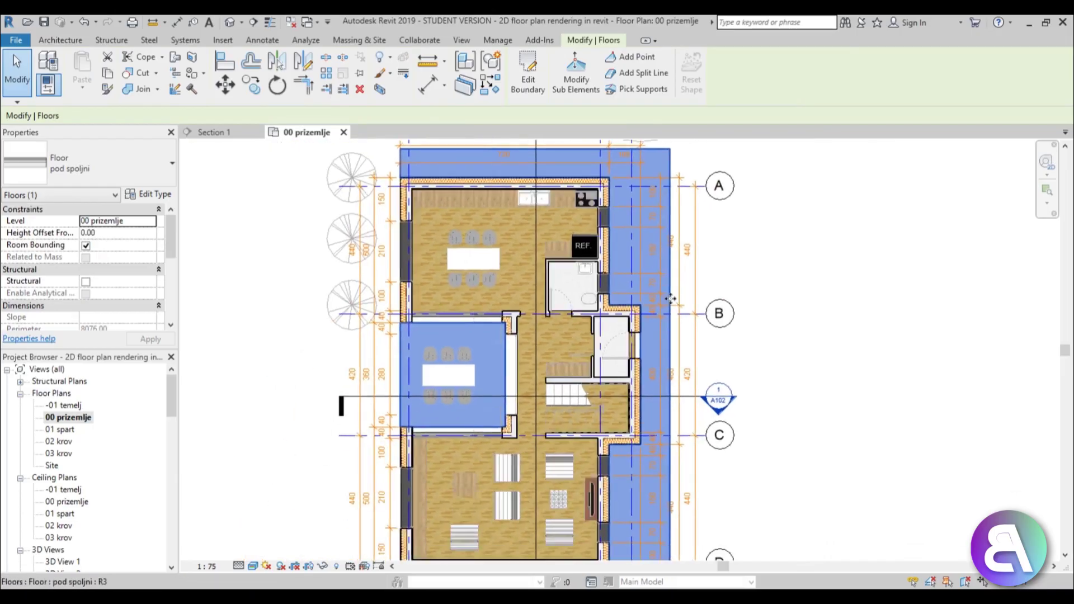
pyautogui.scroll(1, 489, 269)
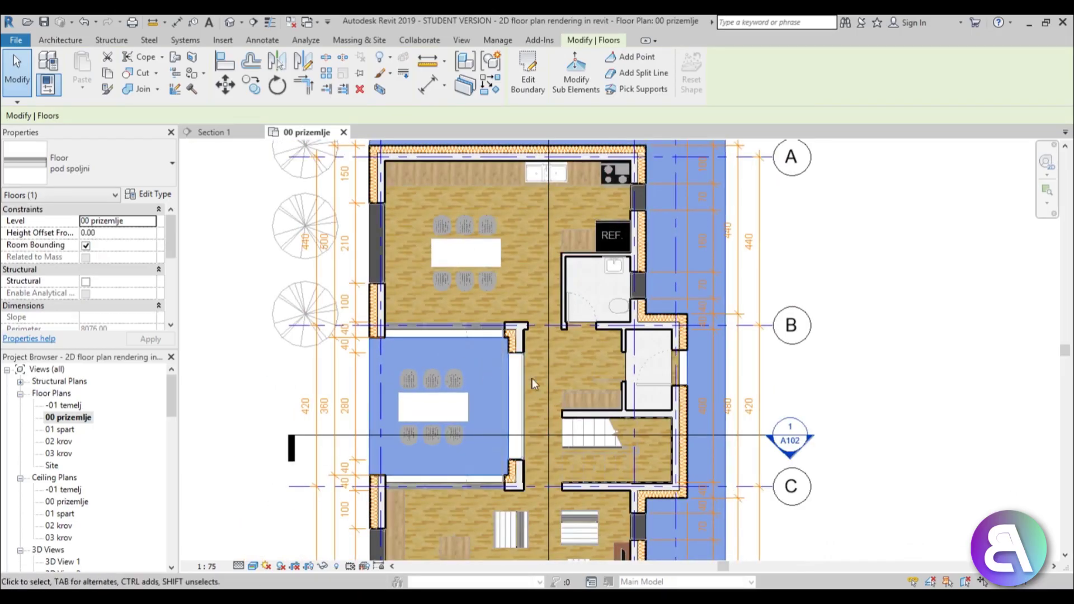
pyautogui.press('Escape')
# Step: Select the bathroom floor to check which rooms it covers, and clear the selection
pyautogui.scroll(2, 572, 322)
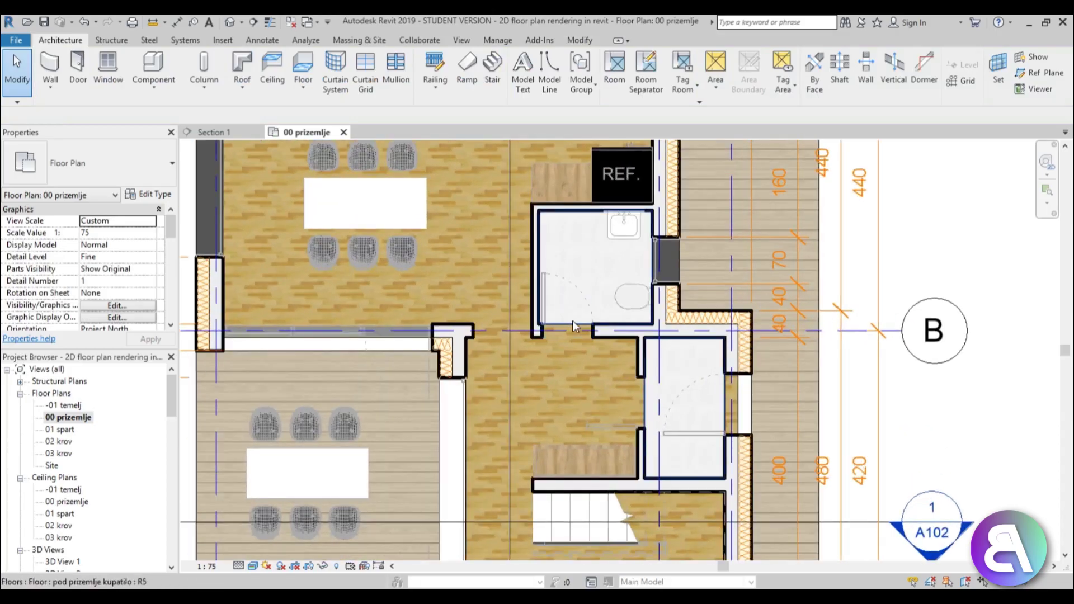
pyautogui.click(570, 317)
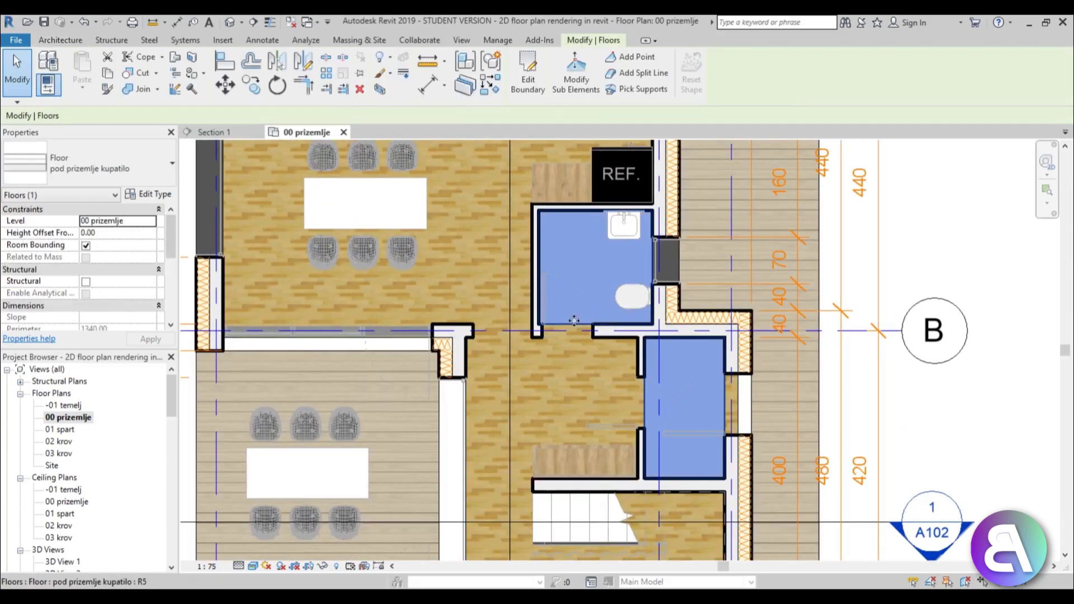
pyautogui.scroll(-2, 559, 302)
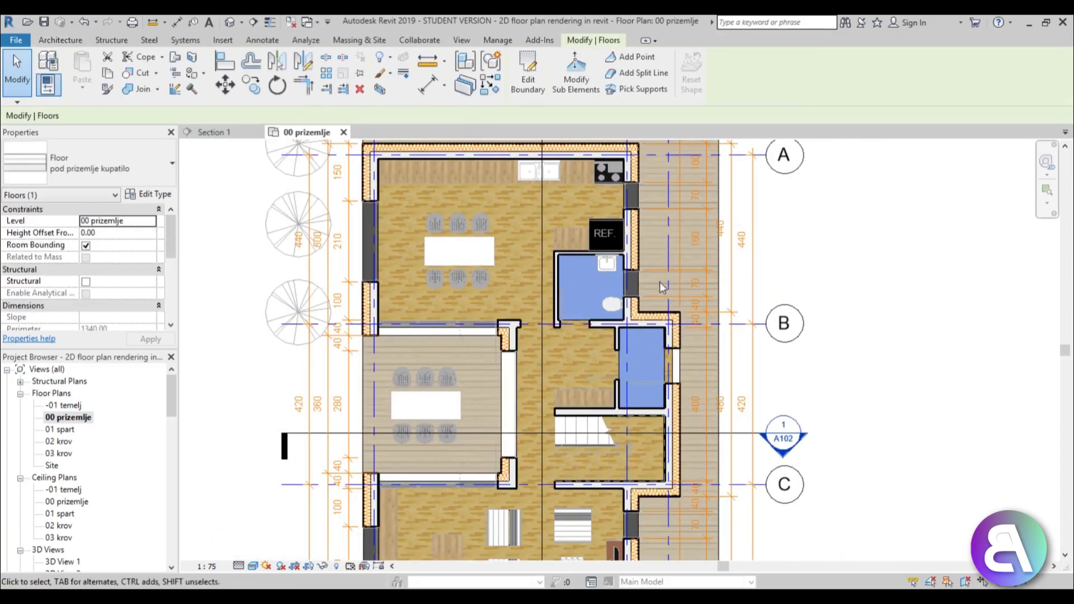
pyautogui.click(851, 357)
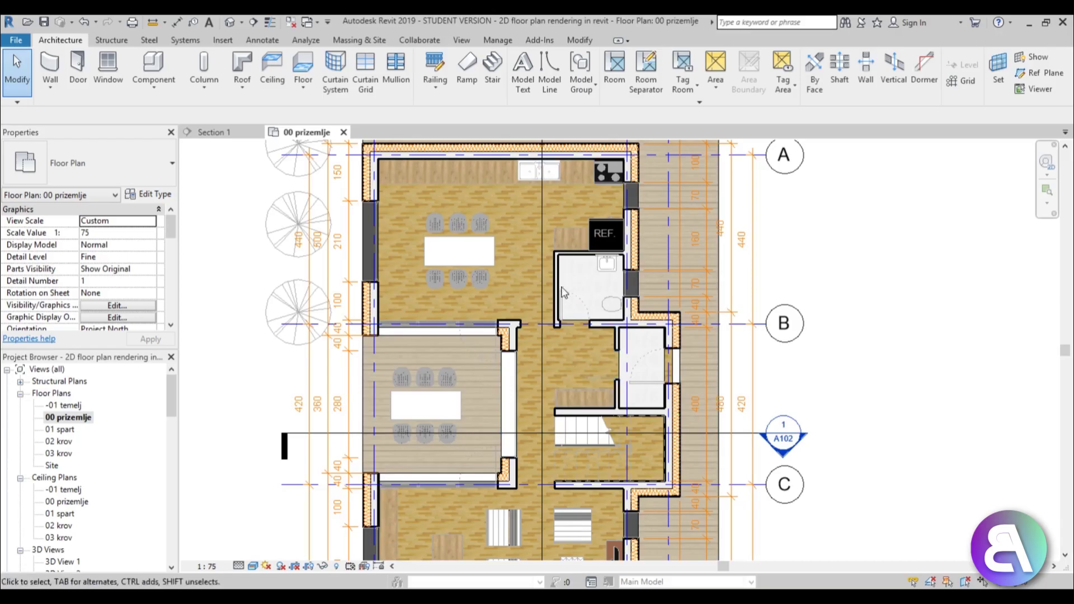
pyautogui.scroll(-2, 568, 335)
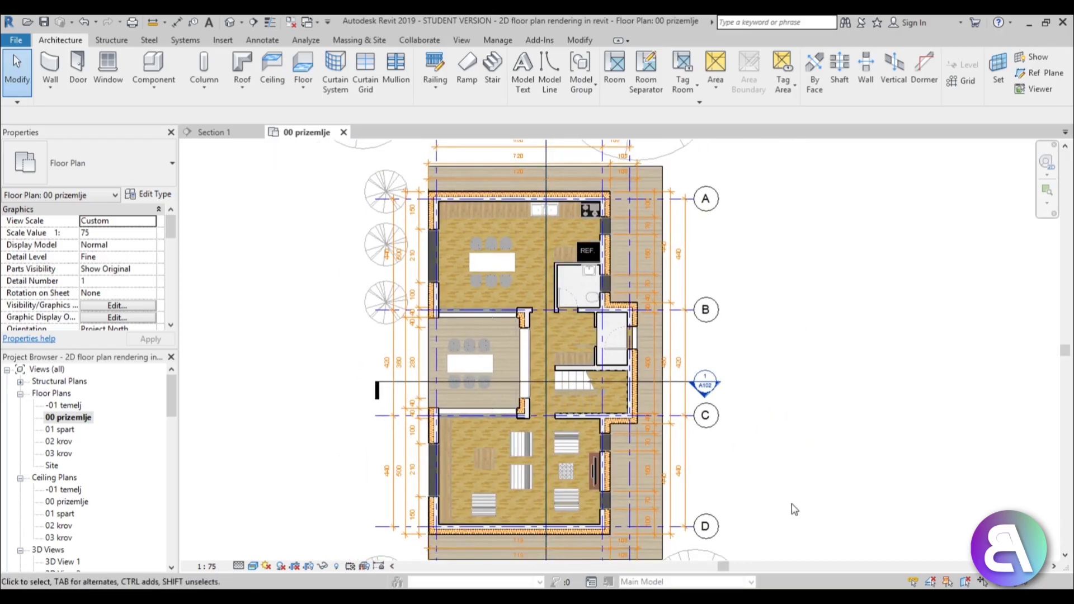
pyautogui.moveTo(791, 508); pyautogui.dragTo(792, 498, button='middle')
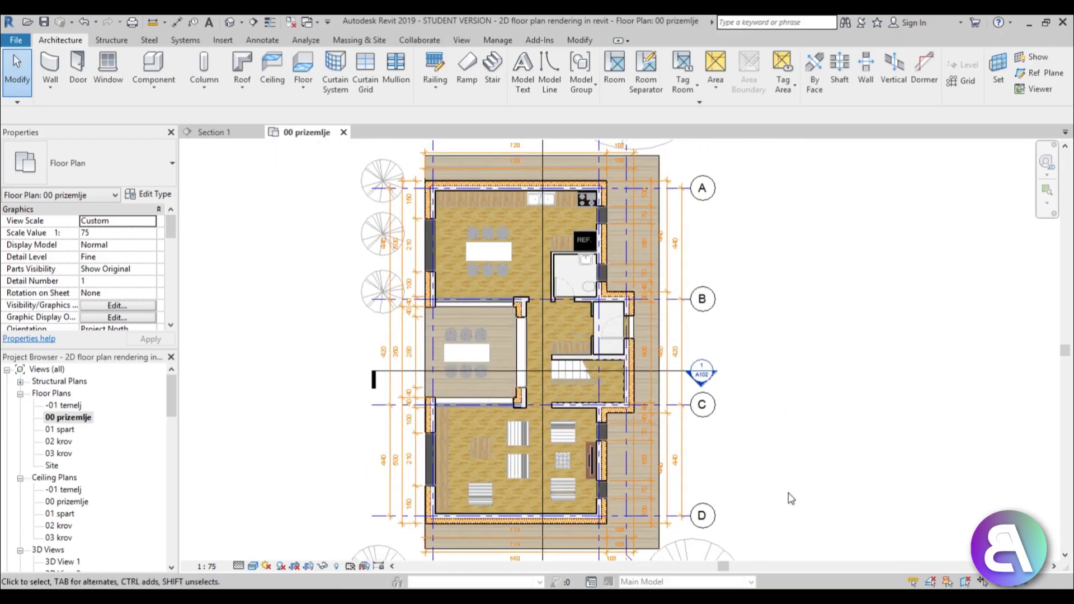
pyautogui.scroll(2, 474, 347)
pyautogui.scroll(2, 505, 338)
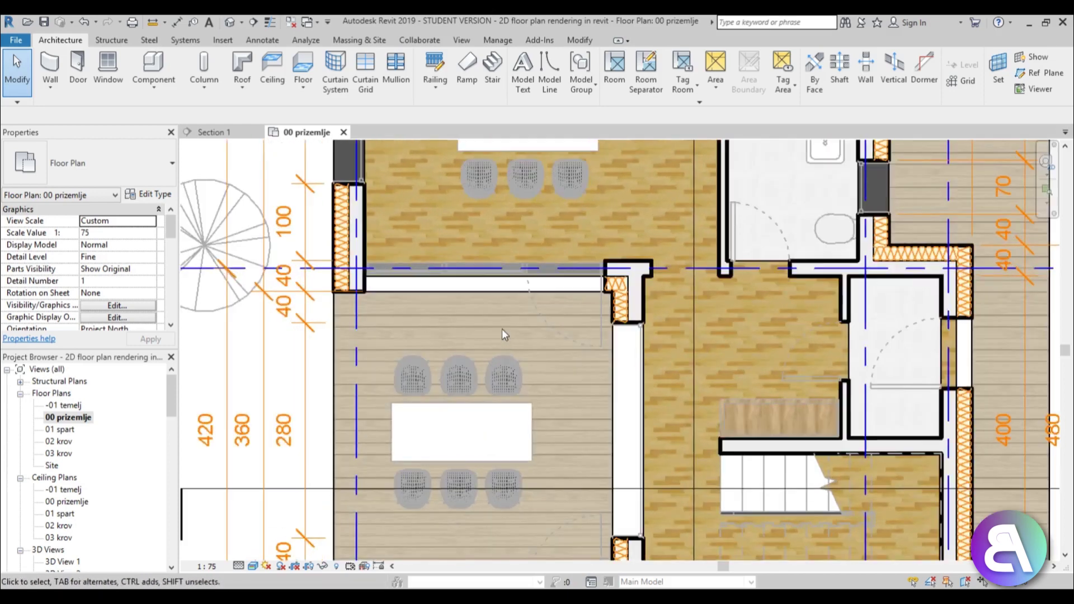
pyautogui.scroll(-3, 504, 335)
pyautogui.scroll(-1, 979, 377)
# Step: Set the colour of the Diagonal - 2.5mm Arial linear dimension style to black and apply it to the plan's dimensions
pyautogui.moveTo(979, 377); pyautogui.dragTo(873, 383, button='middle')
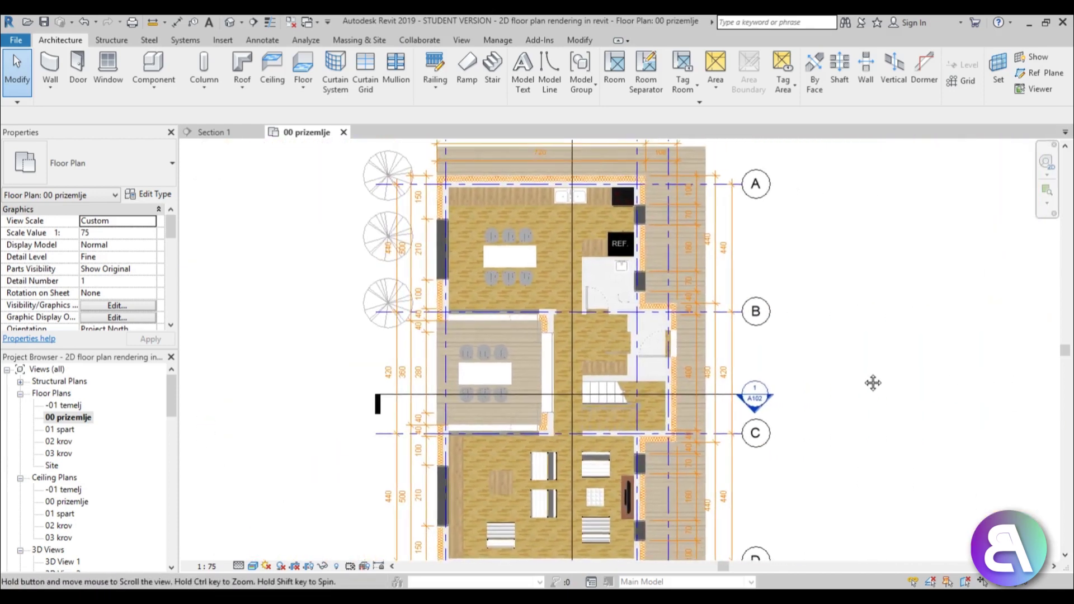
pyautogui.click(736, 223)
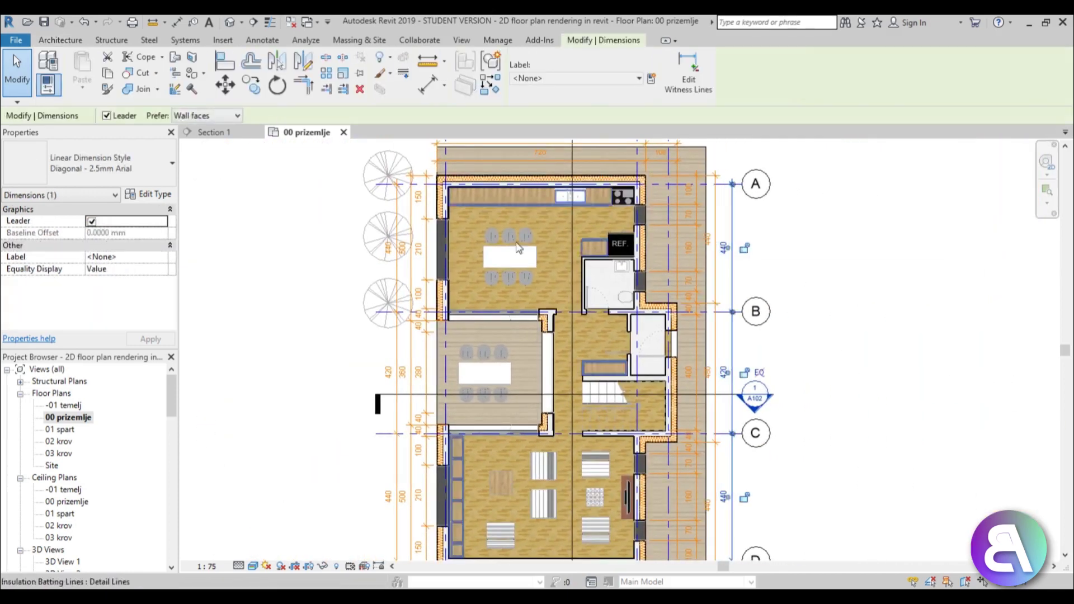
pyautogui.click(148, 195)
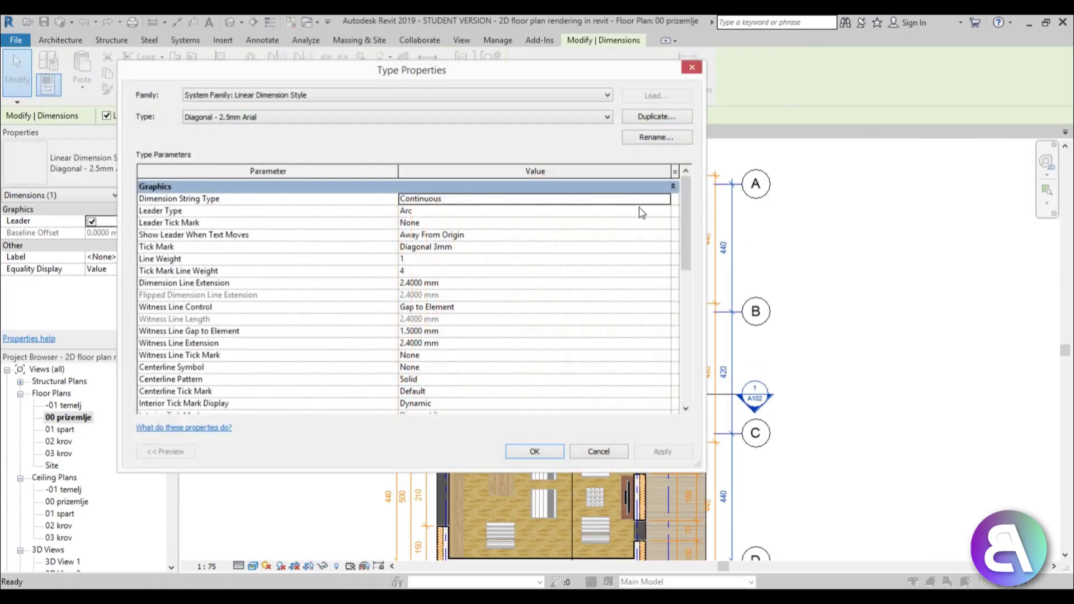
pyautogui.moveTo(685, 224); pyautogui.dragTo(683, 259)
pyautogui.click(404, 317)
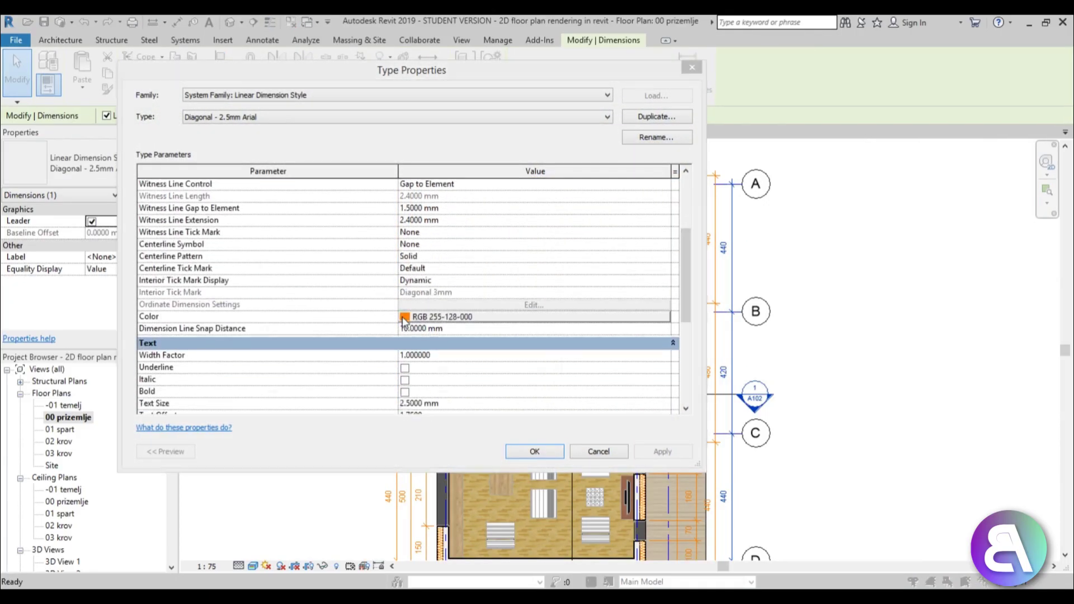
pyautogui.click(272, 281)
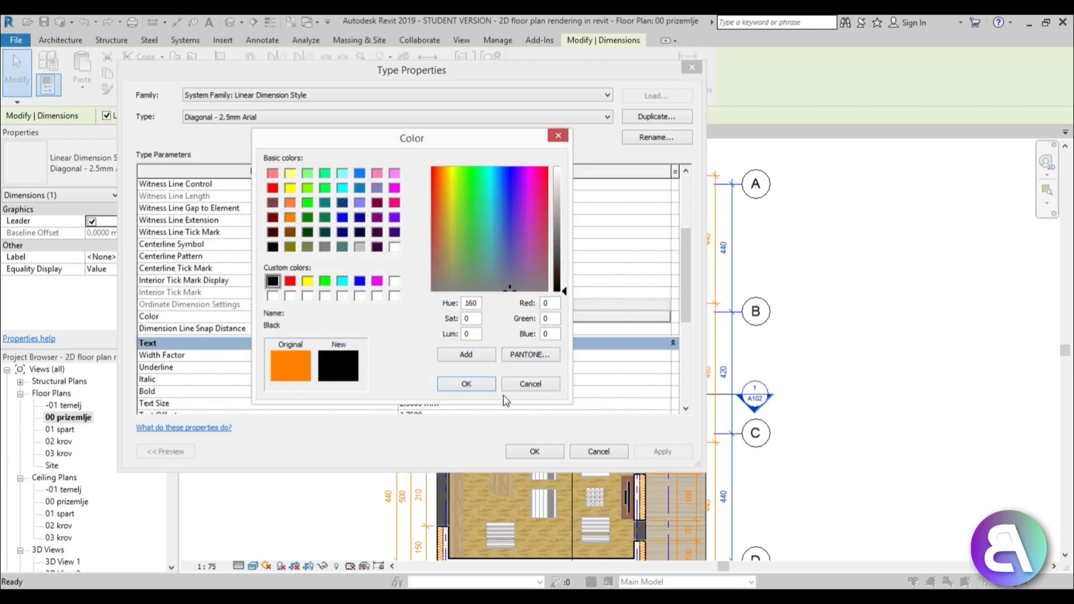
pyautogui.click(468, 384)
pyautogui.click(649, 451)
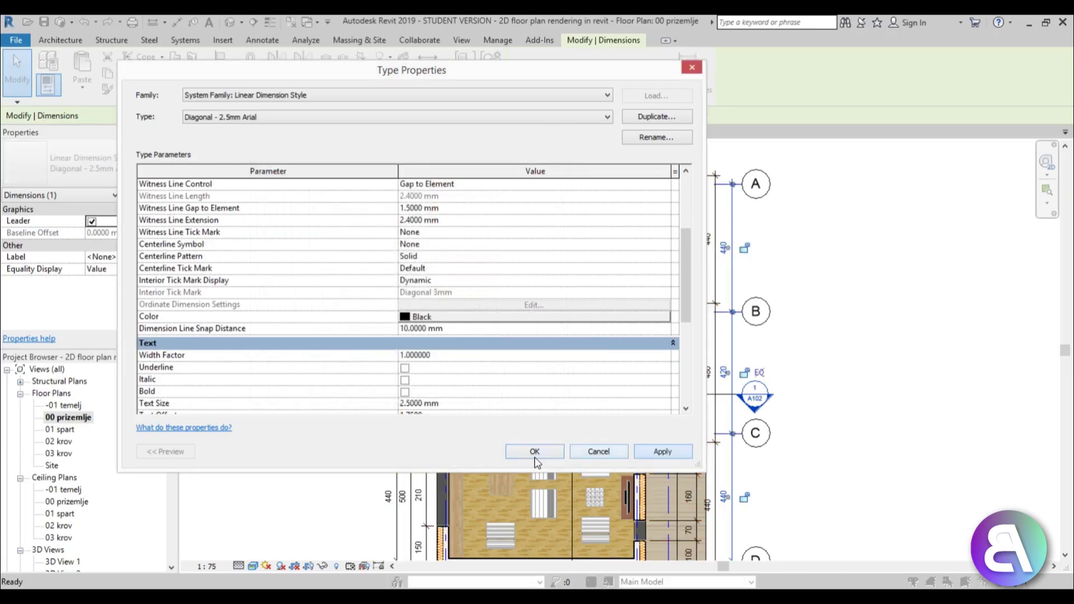
pyautogui.click(534, 451)
pyautogui.click(866, 441)
pyautogui.scroll(-2, 788, 393)
pyautogui.scroll(-3, 788, 392)
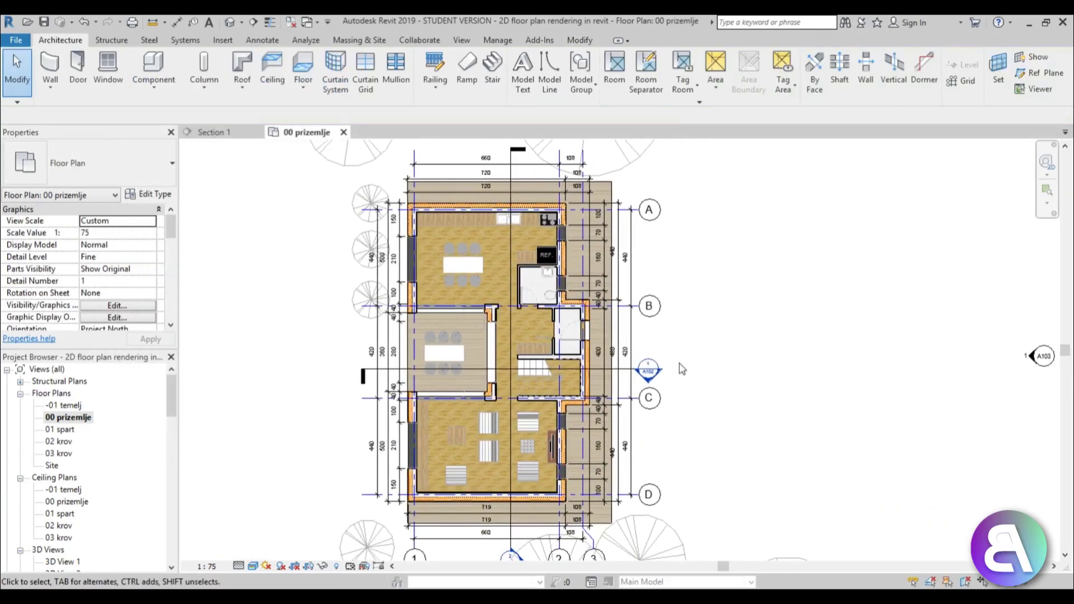
# Step: Turn on view cropping and make the crop region visible for the 00 prizemlje floor plan
pyautogui.scroll(-1, 610, 366)
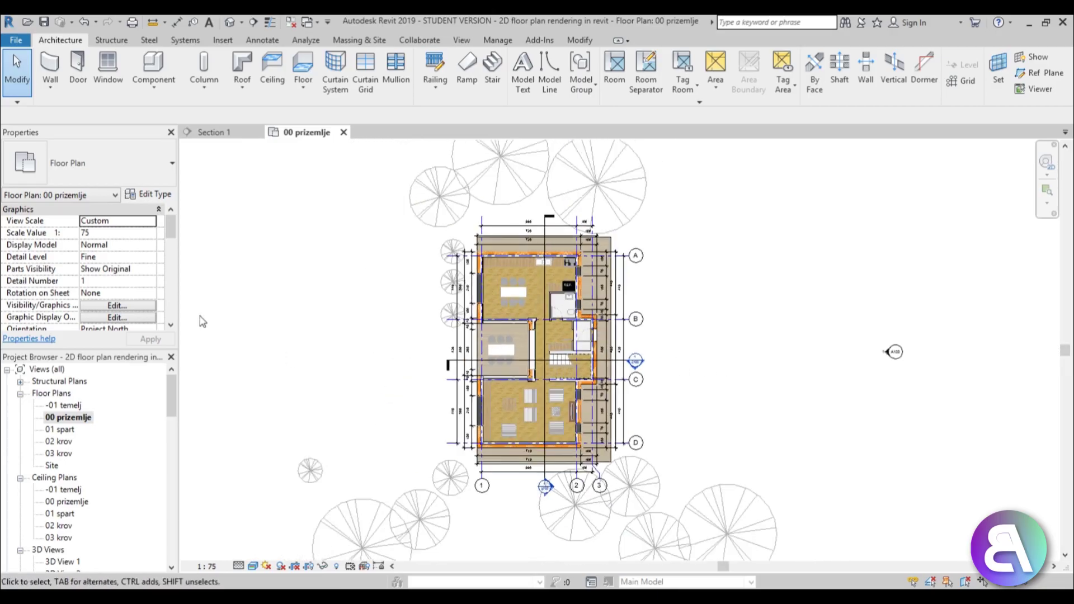
pyautogui.scroll(-5, 177, 272)
pyautogui.scroll(-1, 176, 273)
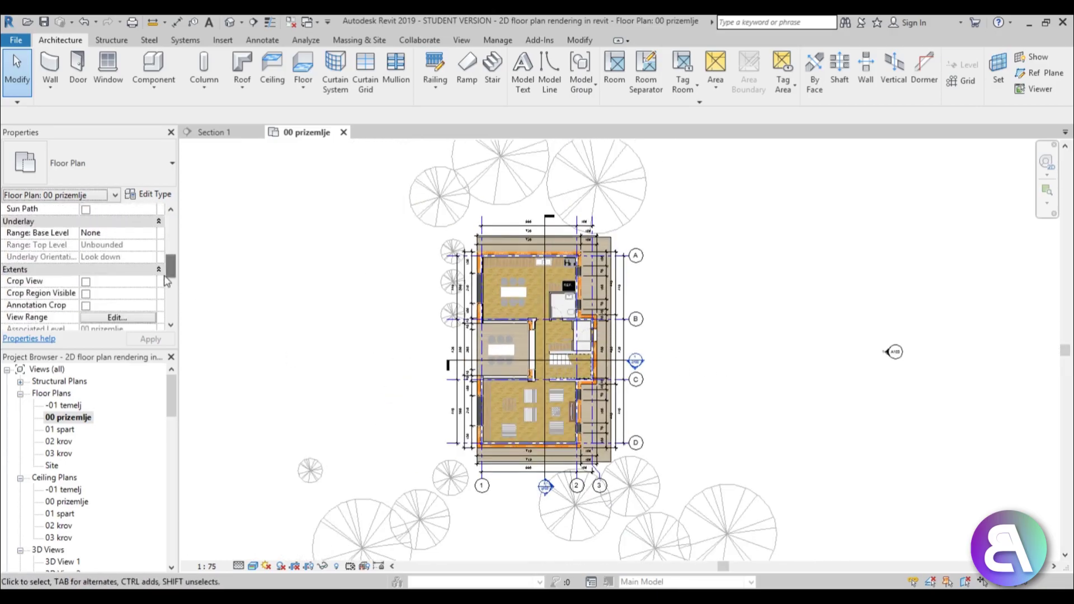
pyautogui.click(87, 293)
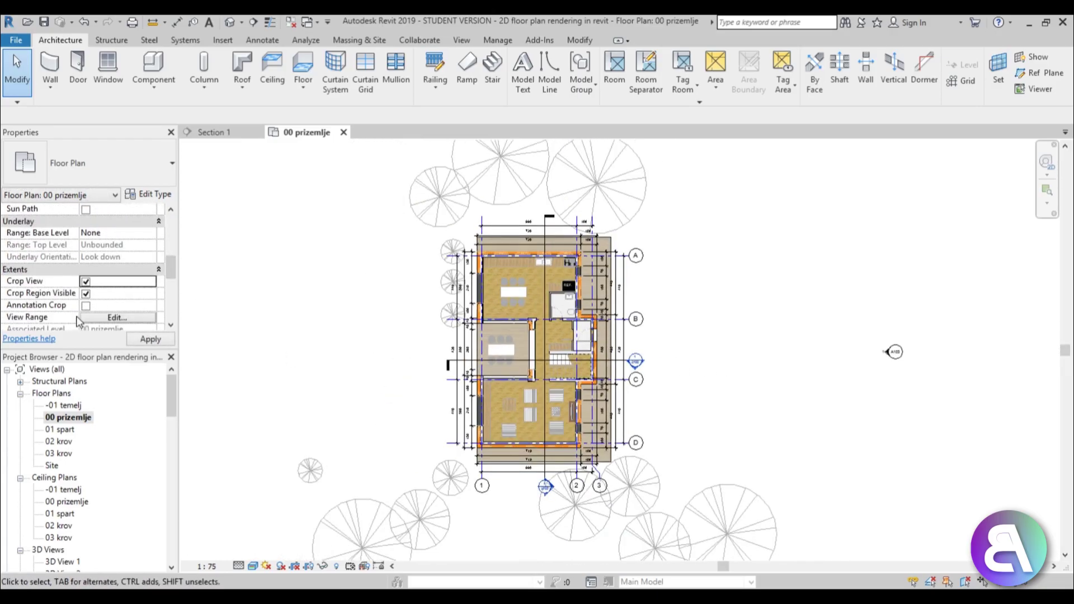
pyautogui.scroll(1, 638, 310)
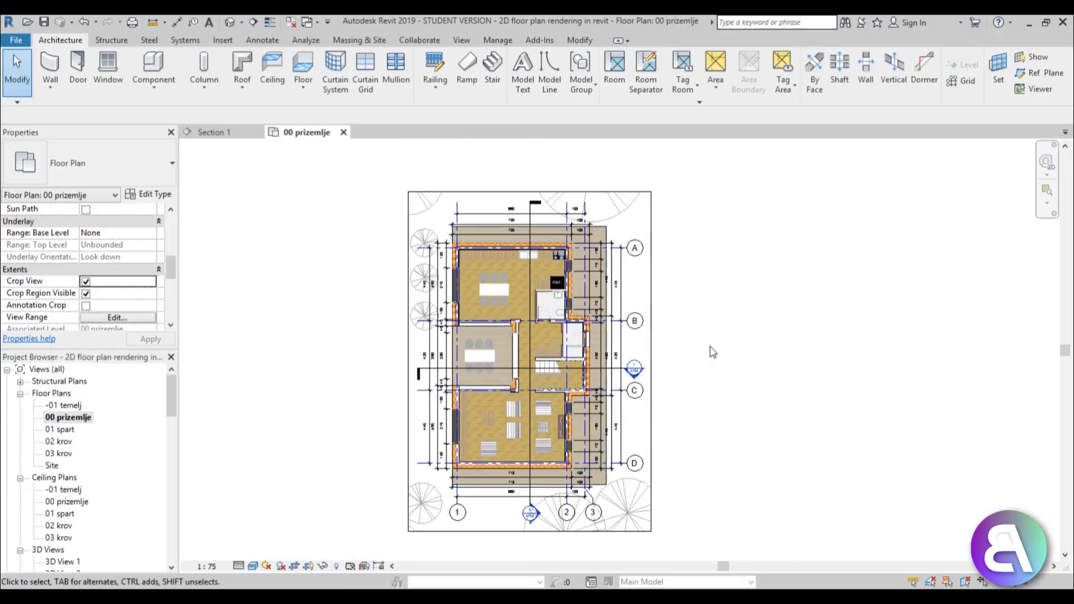
pyautogui.scroll(1, 567, 357)
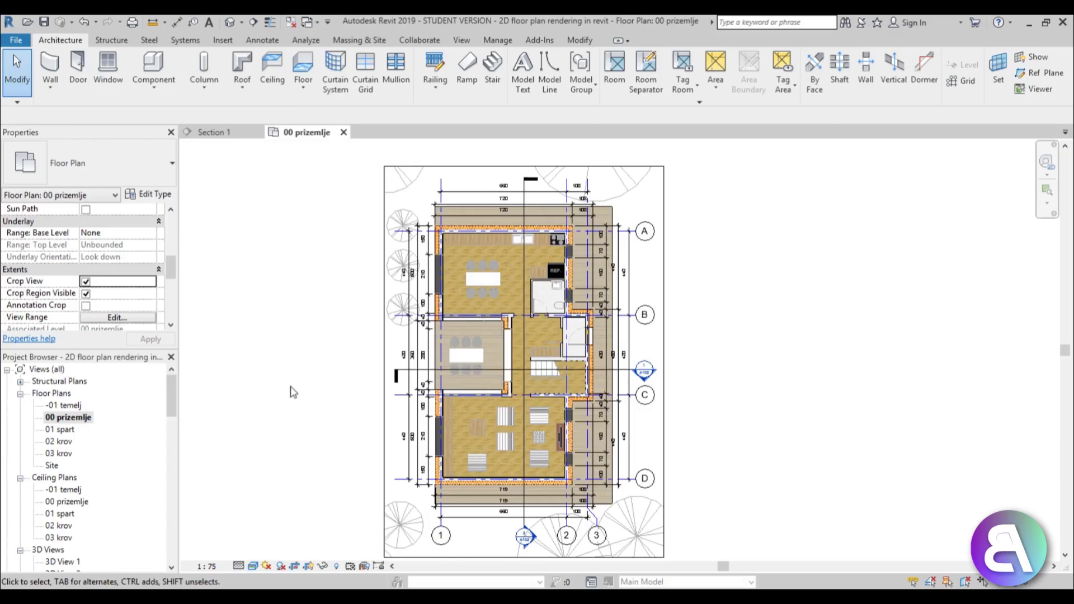
# Step: Raise the sun intensity to 90 in the plan's graphic display lighting settings and apply it
pyautogui.scroll(1, 673, 301)
pyautogui.scroll(2, 582, 199)
pyautogui.scroll(1, 548, 230)
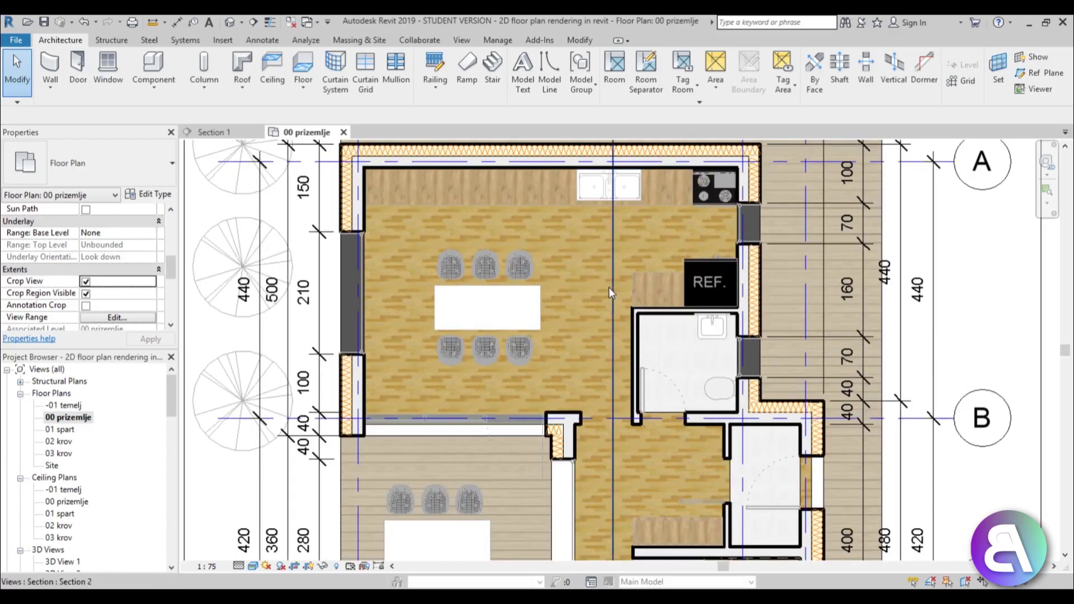
pyautogui.scroll(-1, 575, 287)
pyautogui.scroll(-1, 575, 329)
pyautogui.moveTo(575, 329); pyautogui.dragTo(543, 295, button='middle')
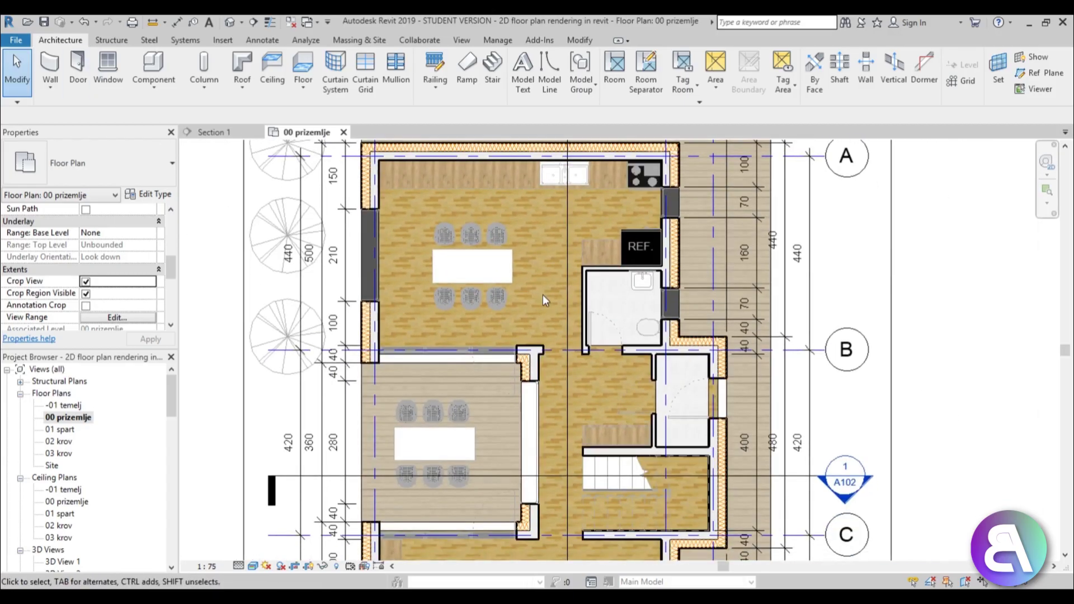
pyautogui.moveTo(468, 506); pyautogui.dragTo(460, 440, button='middle')
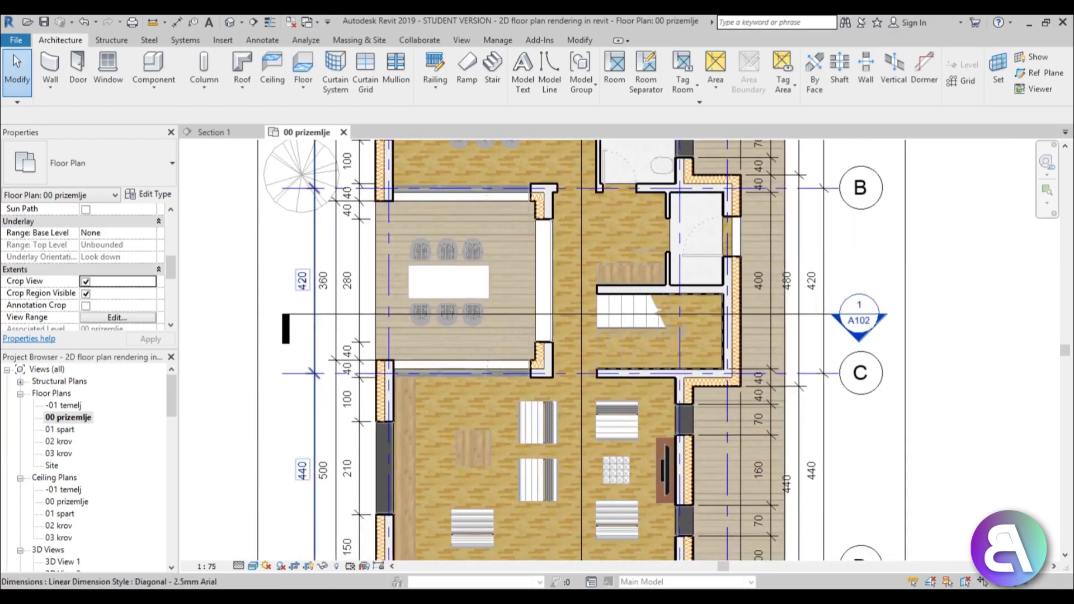
pyautogui.click(252, 567)
pyautogui.click(311, 466)
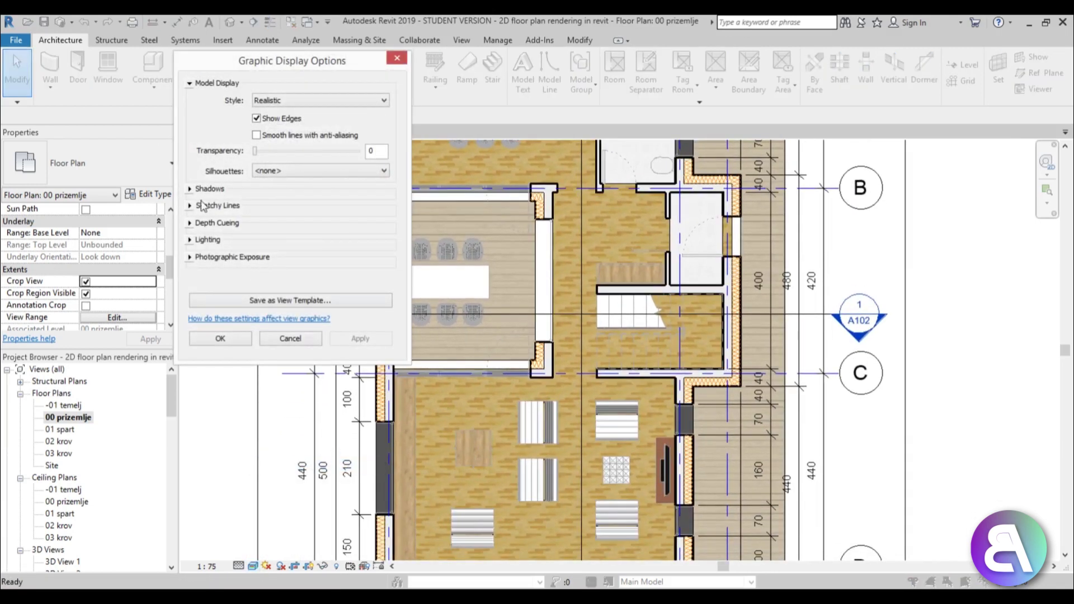
pyautogui.click(192, 239)
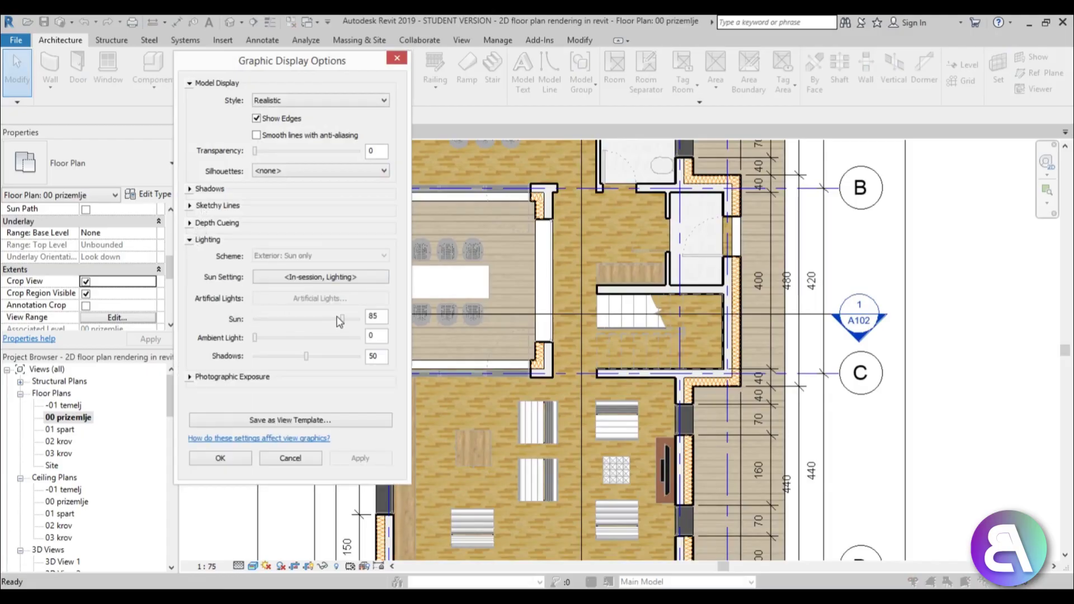
pyautogui.moveTo(342, 320)
pyautogui.mouseDown()
pyautogui.moveTo(325, 320)
pyautogui.moveTo(348, 320)
pyautogui.mouseUp()
pyautogui.click(361, 460)
pyautogui.click(362, 457)
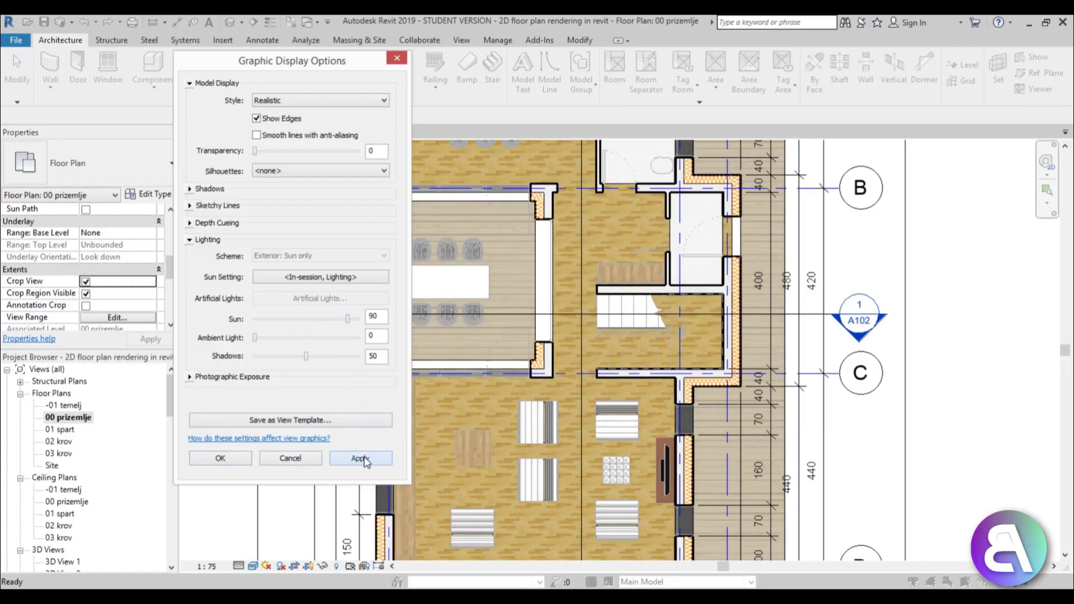
pyautogui.click(235, 460)
# Step: Start exporting the cropped floor plan as an image and set its size to fit 15000 pixels horizontally
pyautogui.scroll(-5, 570, 300)
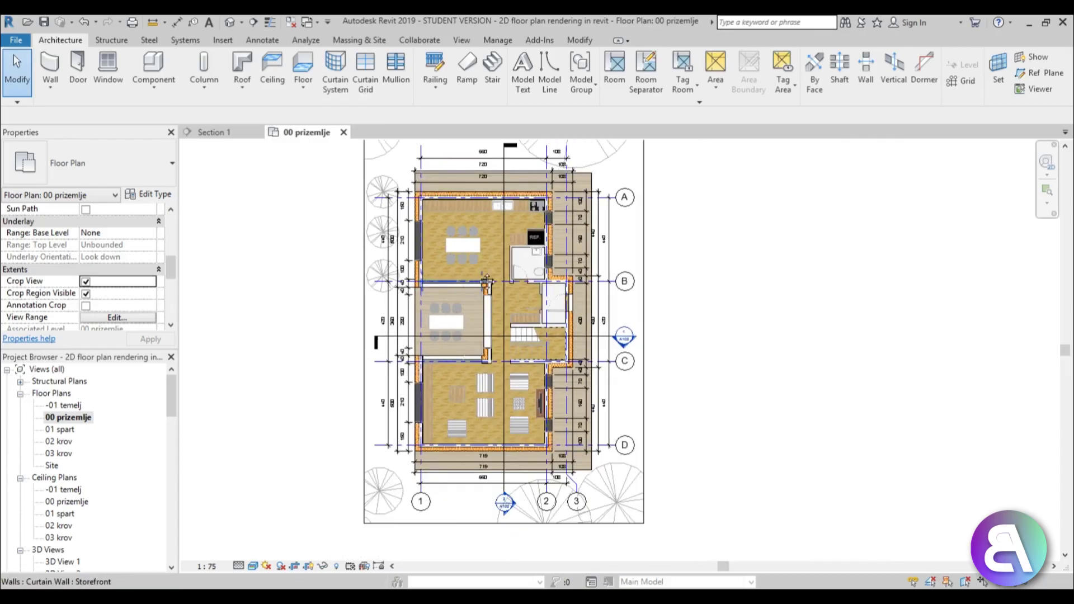
pyautogui.moveTo(477, 269); pyautogui.dragTo(478, 293, button='middle')
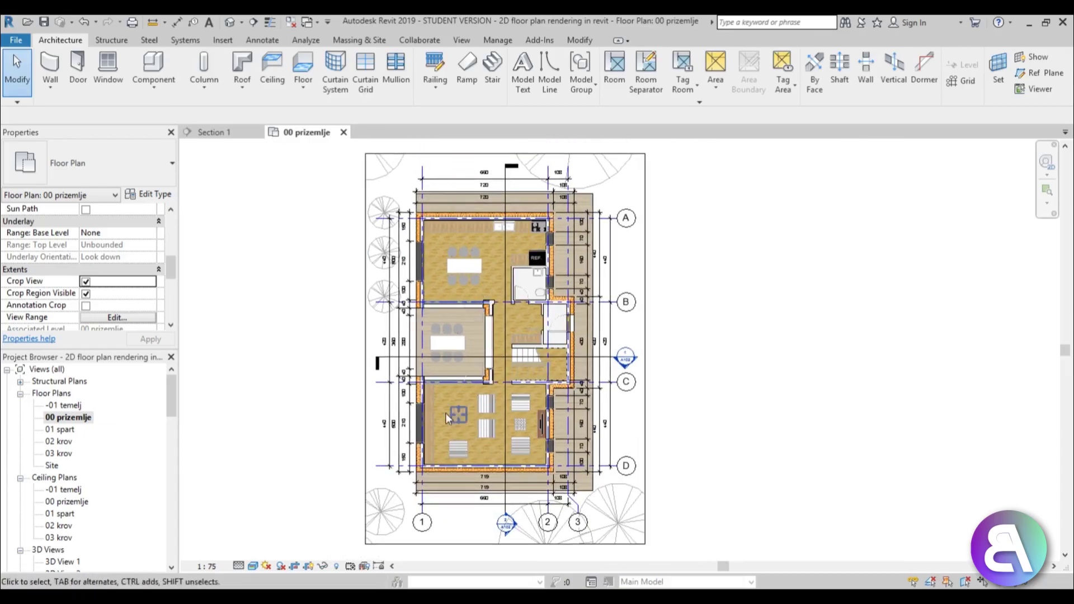
pyautogui.click(17, 41)
pyautogui.moveTo(58, 240)
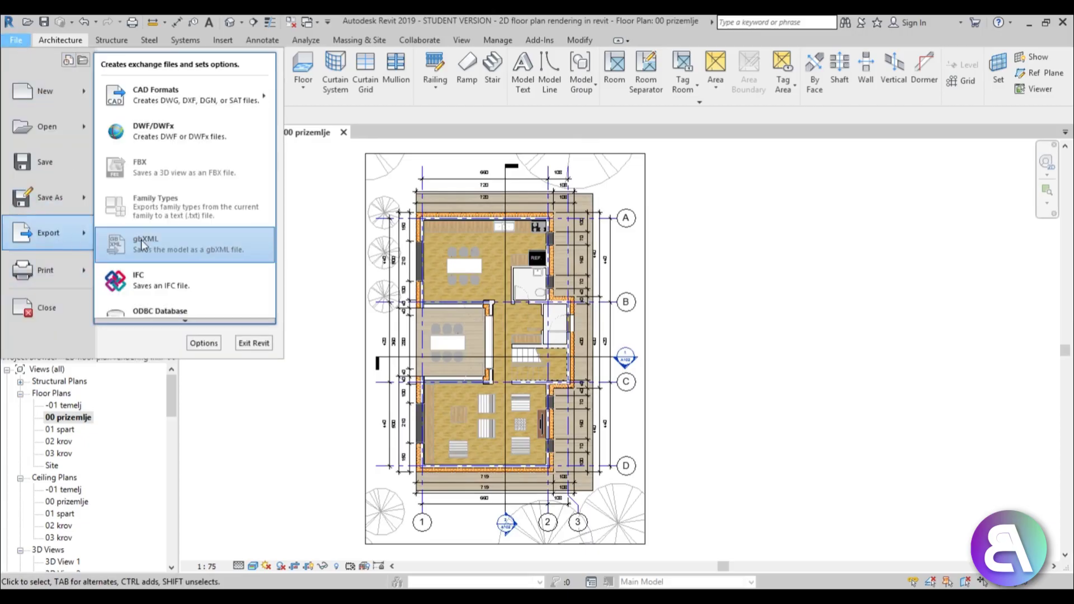
pyautogui.scroll(-3, 171, 317)
pyautogui.moveTo(171, 246)
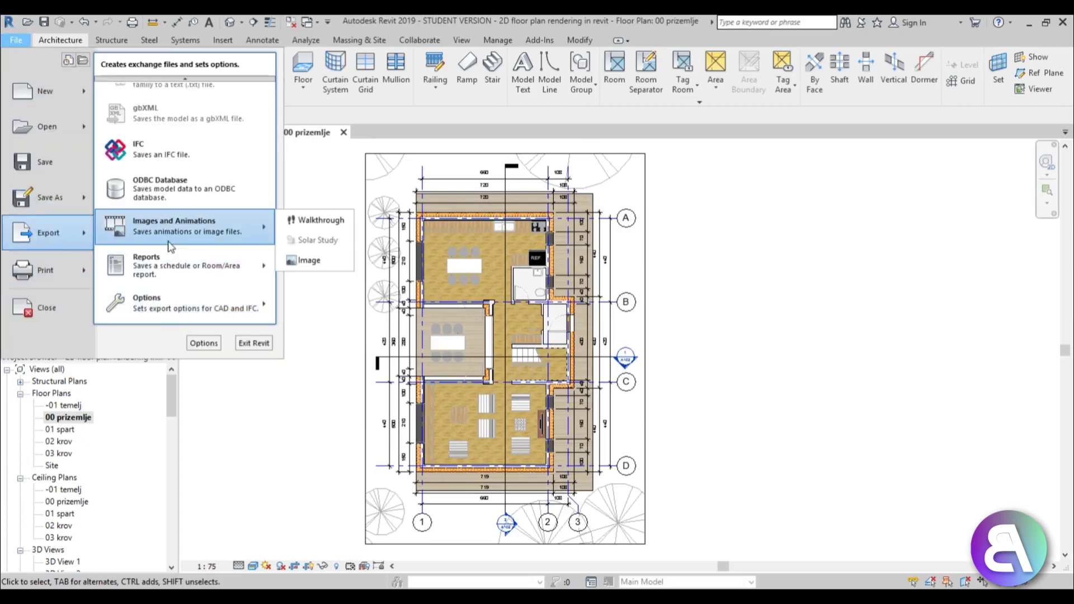
pyautogui.click(310, 262)
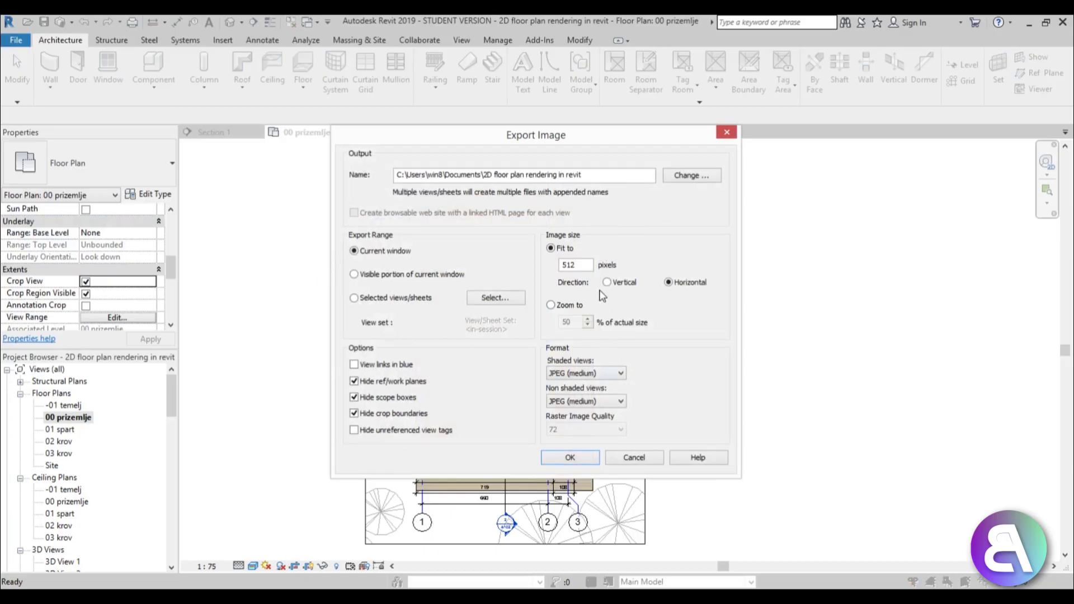
pyautogui.doubleClick(590, 265)
# Step: Set the export location to the Desktop with the file name "2D floor plan rendering in revit" and run the image export
pyautogui.click(685, 178)
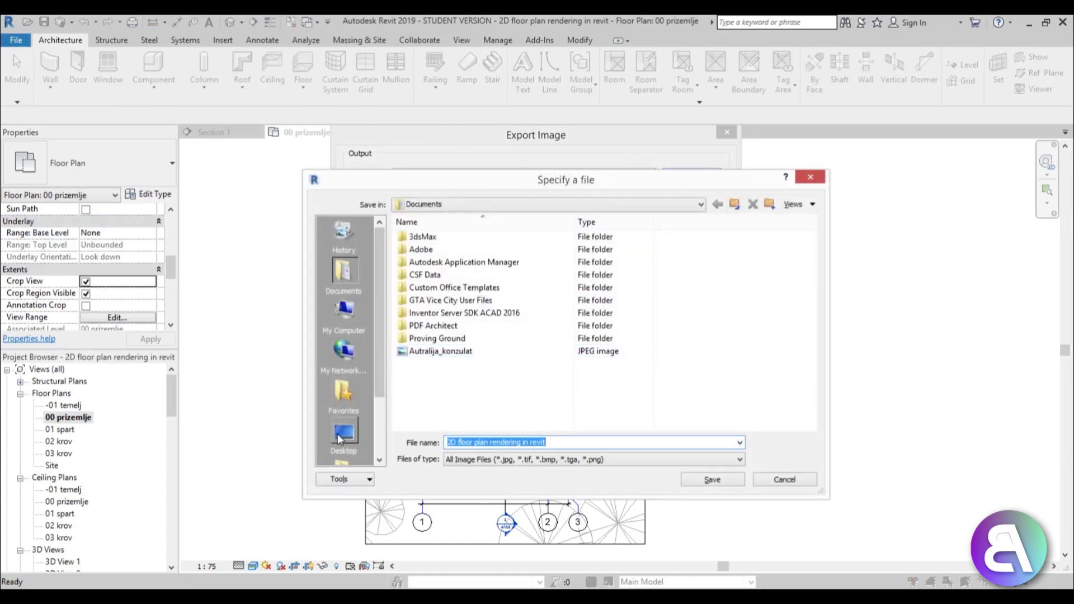
pyautogui.click(343, 433)
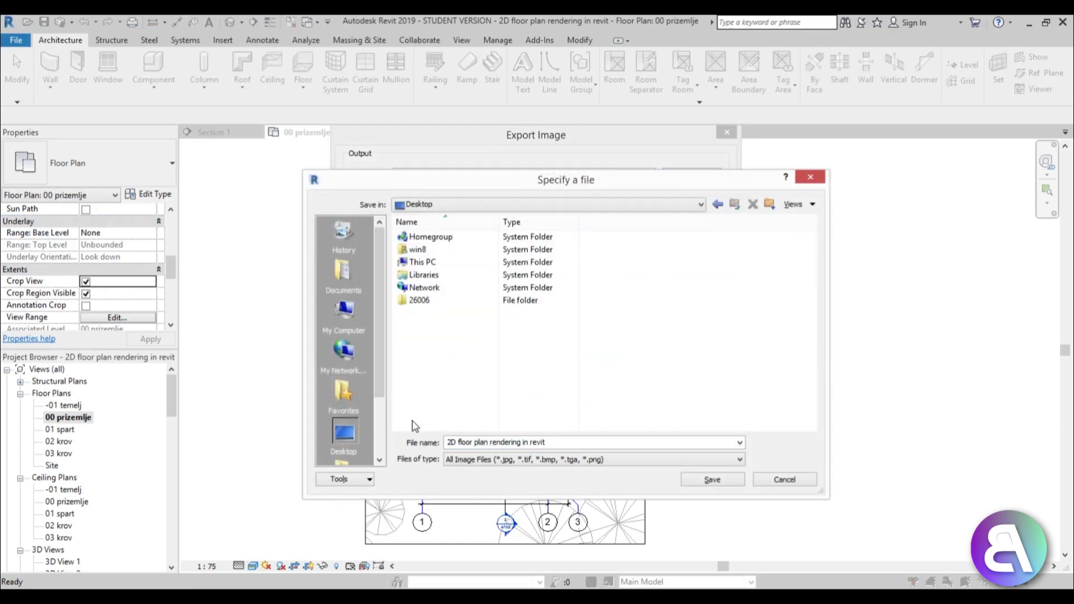
pyautogui.click(575, 443)
pyautogui.click(551, 443)
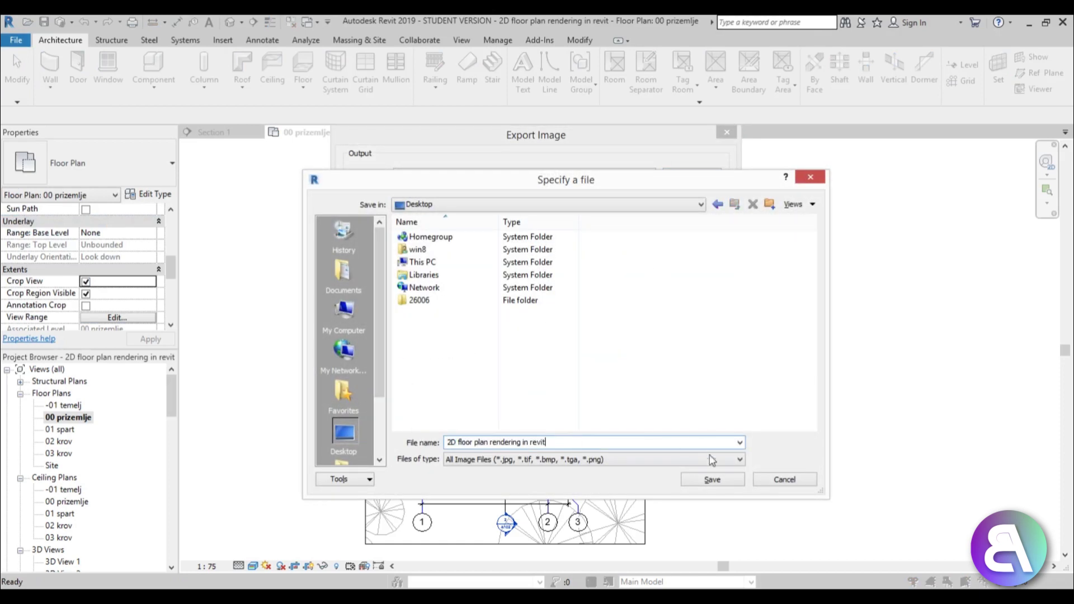
pyautogui.click(708, 482)
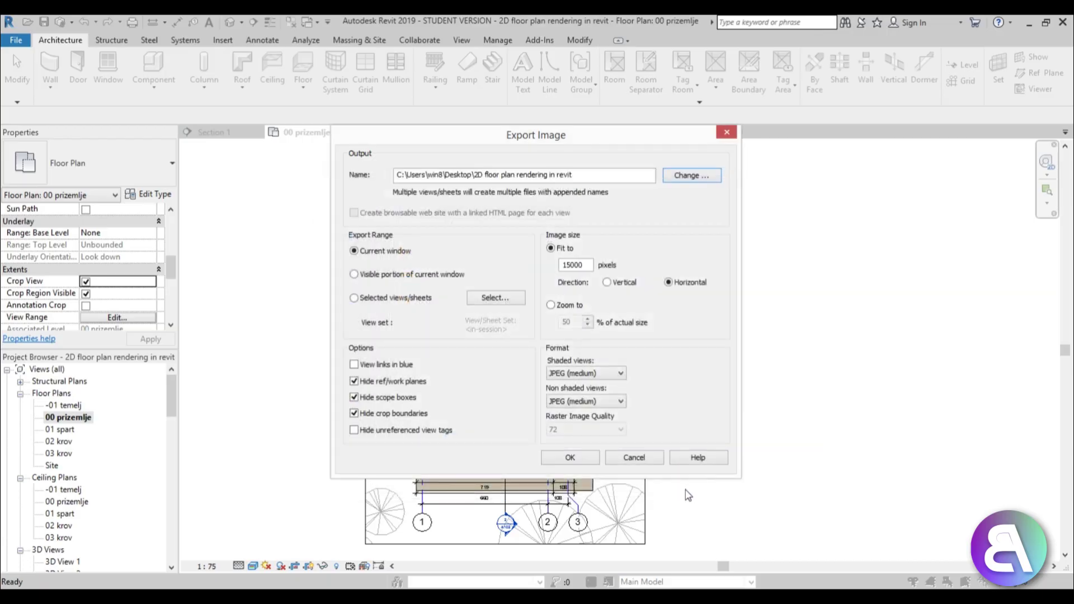
pyautogui.click(567, 457)
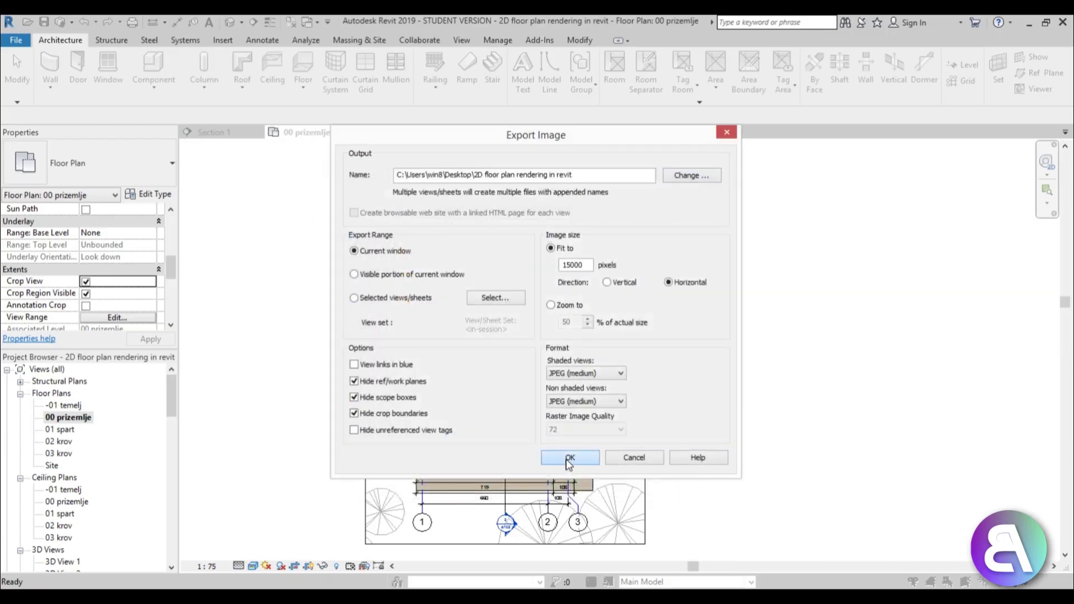
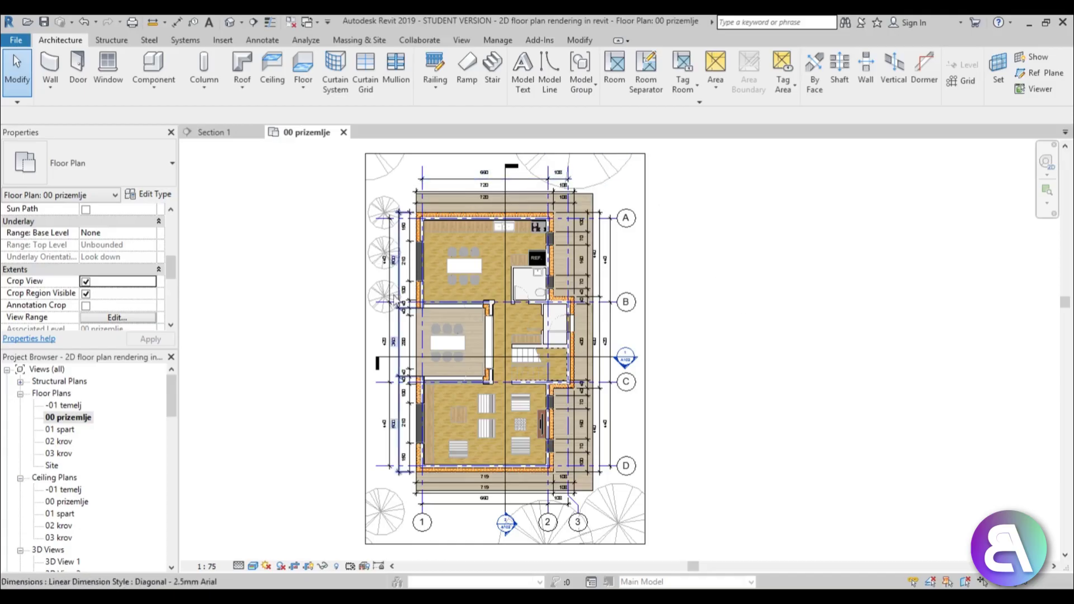
# Step: Switch to the desktop and open the exported floor plan image in Windows Photo Viewer
pyautogui.click(1030, 25)
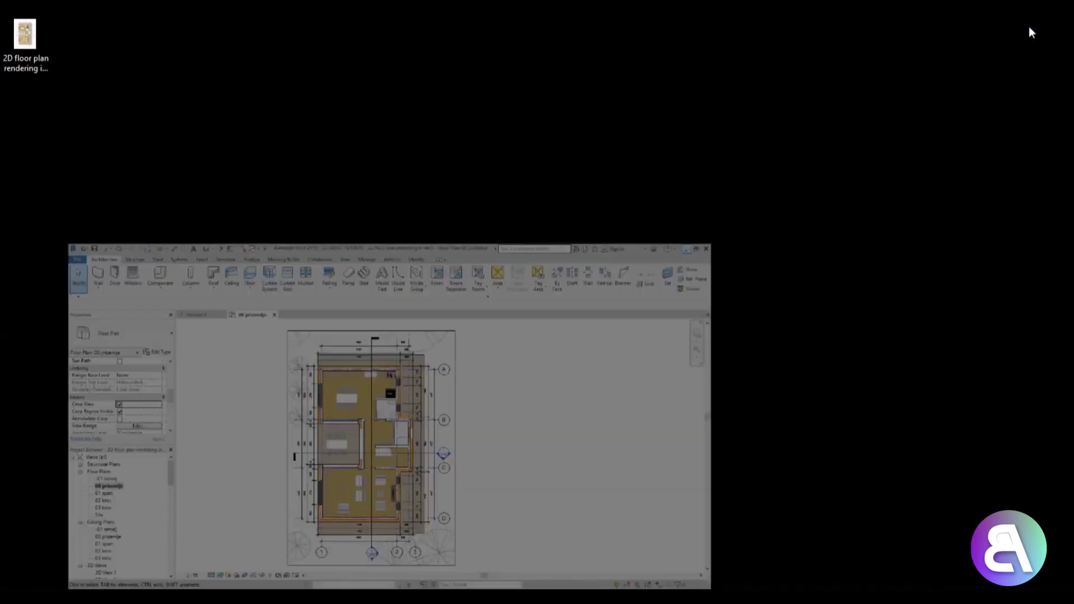
pyautogui.click(45, 53)
pyautogui.press('F2')
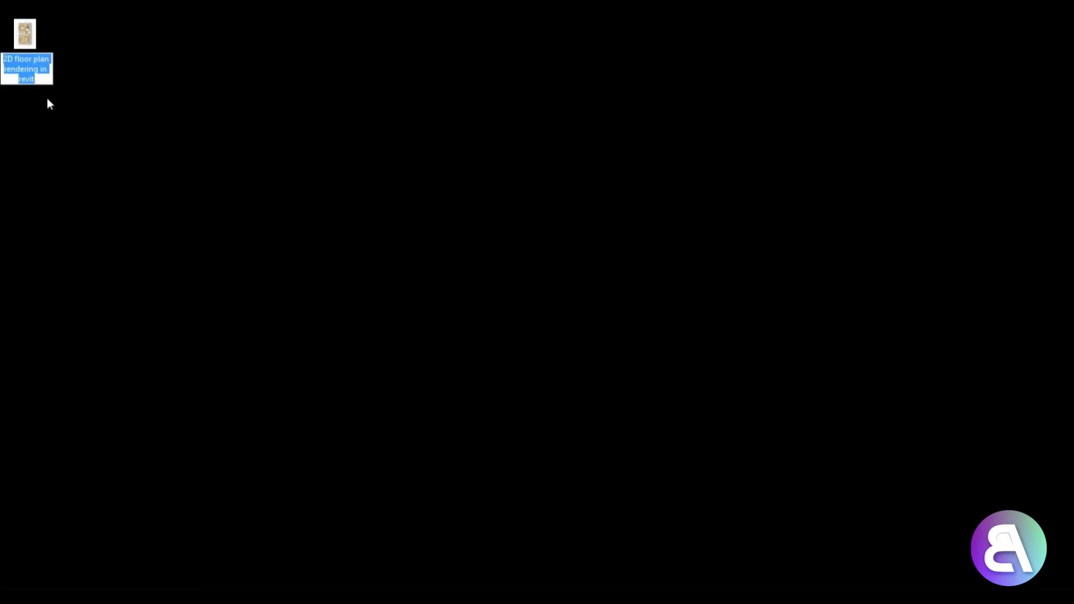
pyautogui.click(28, 32)
pyautogui.doubleClick(28, 31)
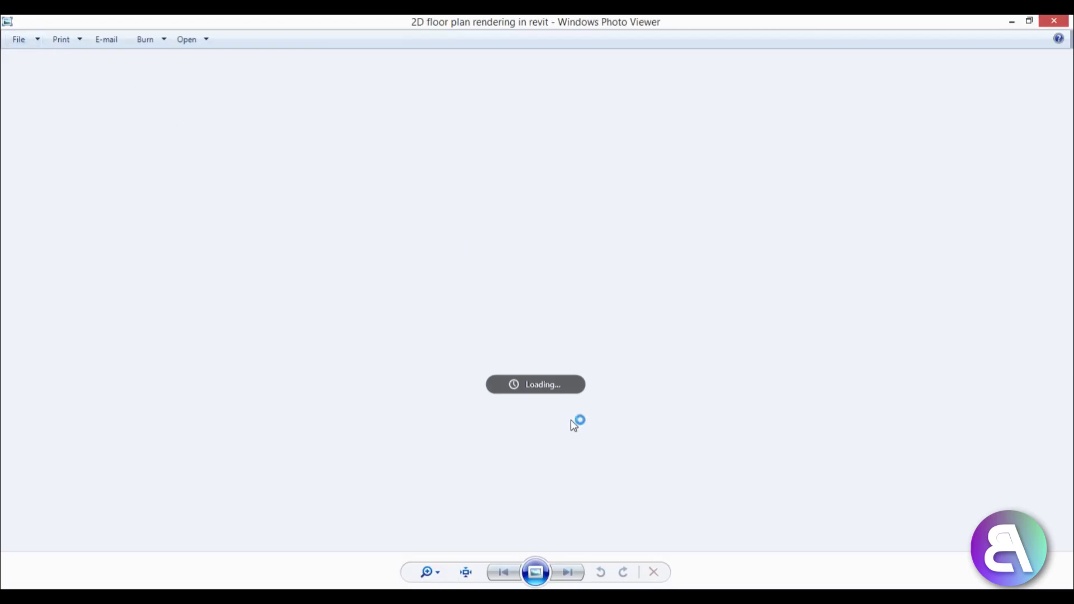
# Step: Examine the materials, furniture and dimensions in the exported floor plan image, and close the viewer
pyautogui.scroll(5, 565, 301)
pyautogui.moveTo(566, 301); pyautogui.dragTo(495, 218)
pyautogui.scroll(-2, 495, 218)
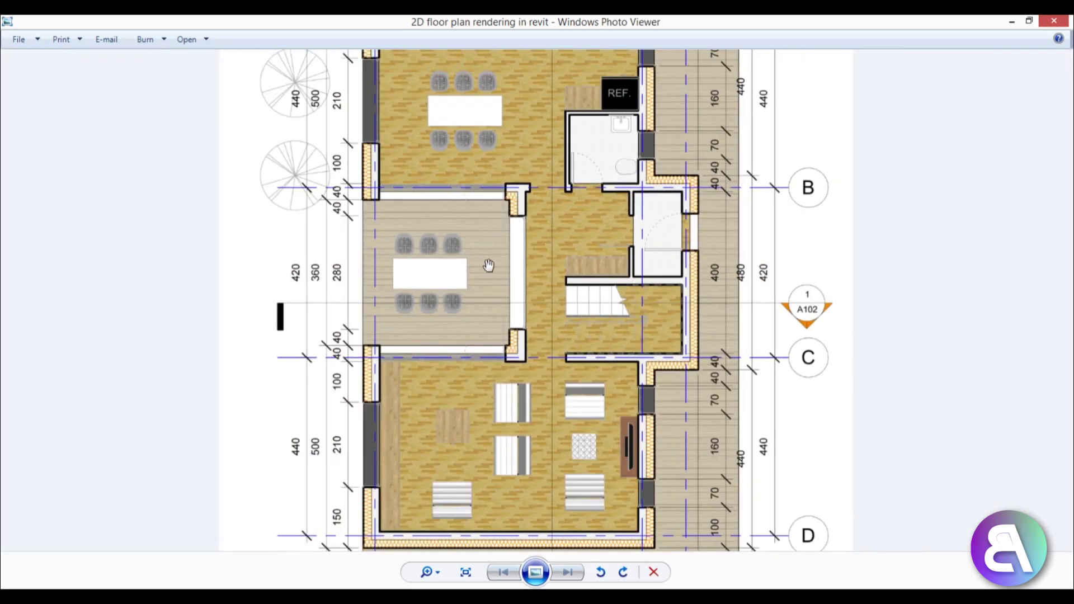
pyautogui.moveTo(488, 266); pyautogui.dragTo(491, 242)
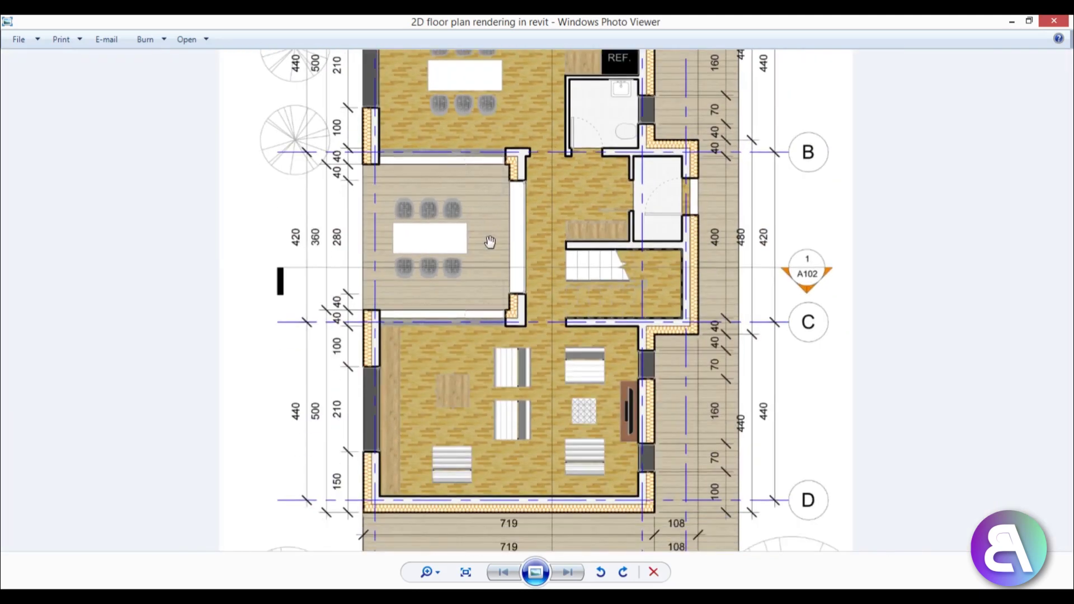
pyautogui.scroll(-1, 621, 251)
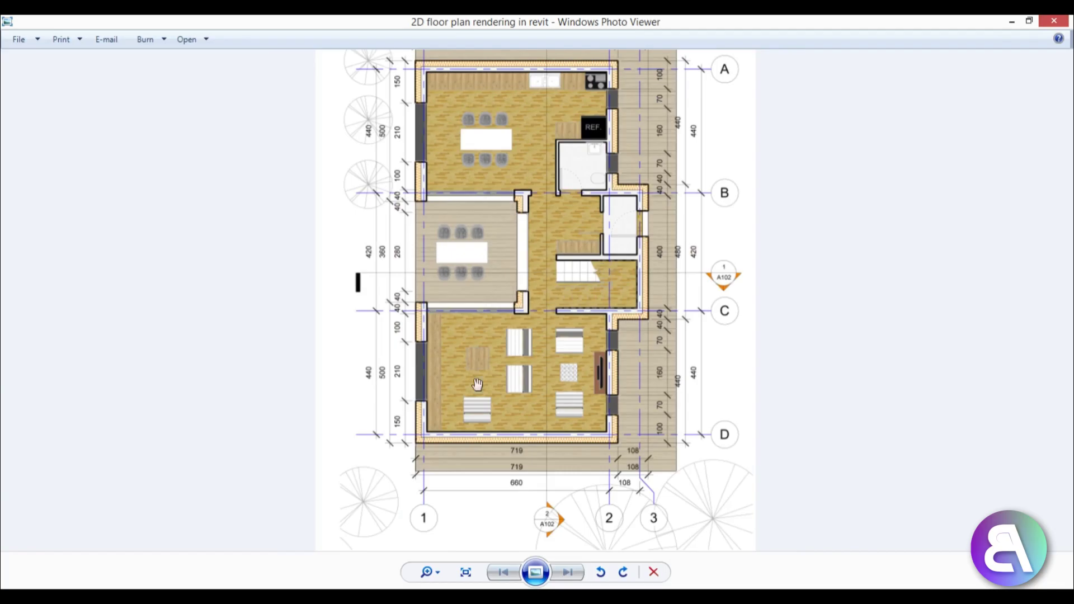
pyautogui.moveTo(544, 170); pyautogui.dragTo(540, 240)
pyautogui.click(1053, 24)
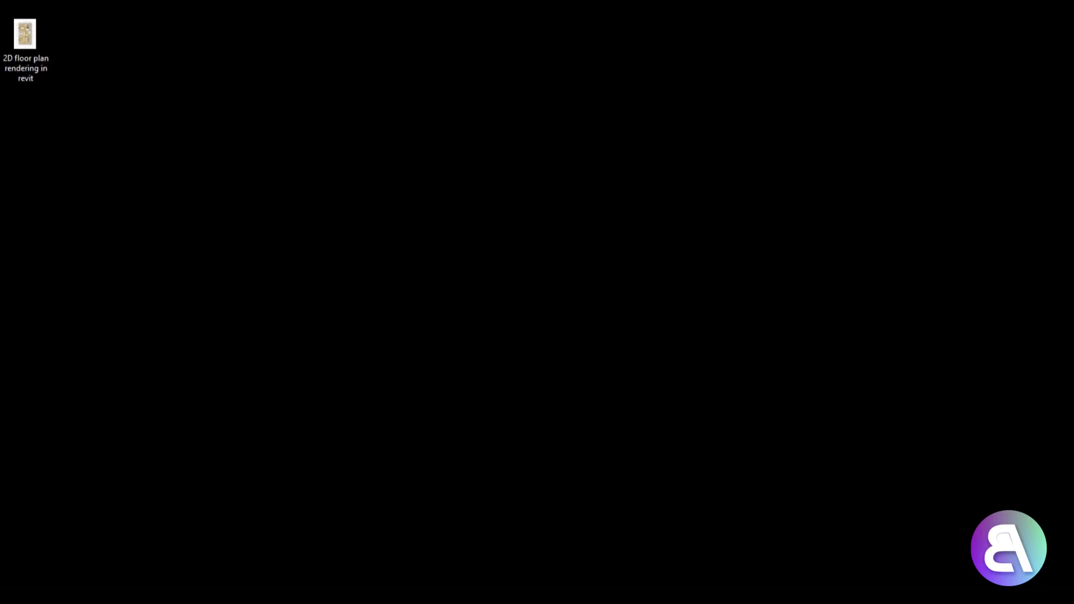
# Step: Switch back to Revit and change the floor plan's visual style to Hidden Line
pyautogui.click(220, 596)
pyautogui.click(258, 596)
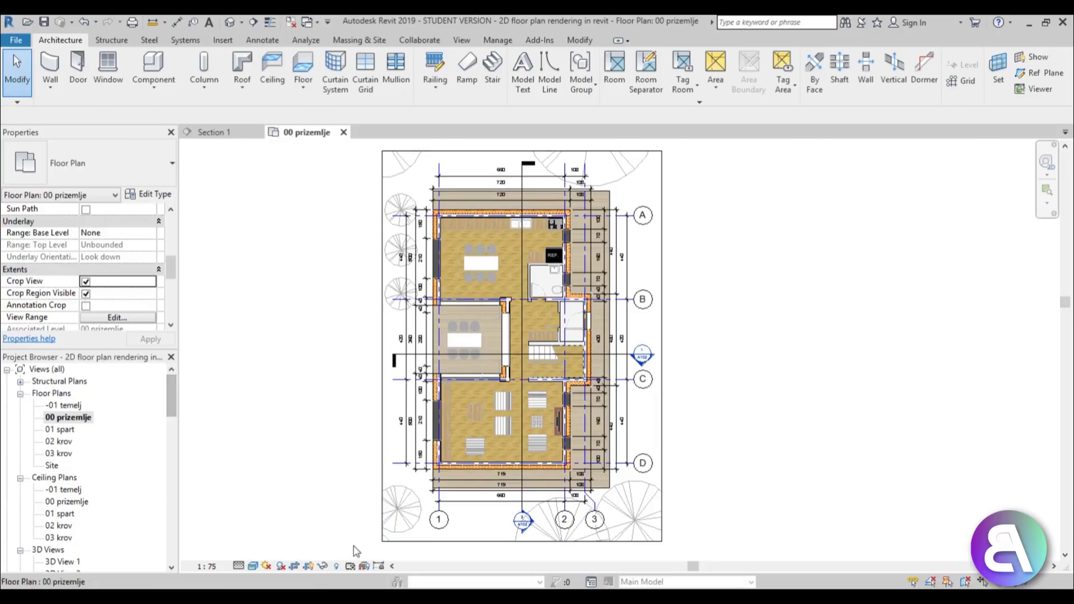
pyautogui.scroll(1, 424, 515)
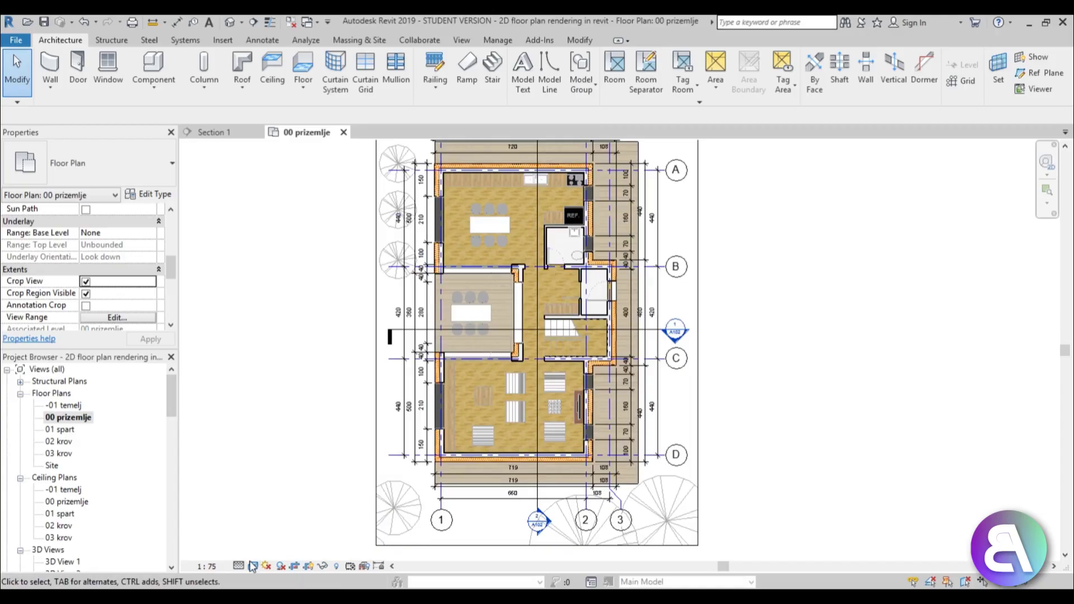
pyautogui.click(253, 566)
pyautogui.click(293, 497)
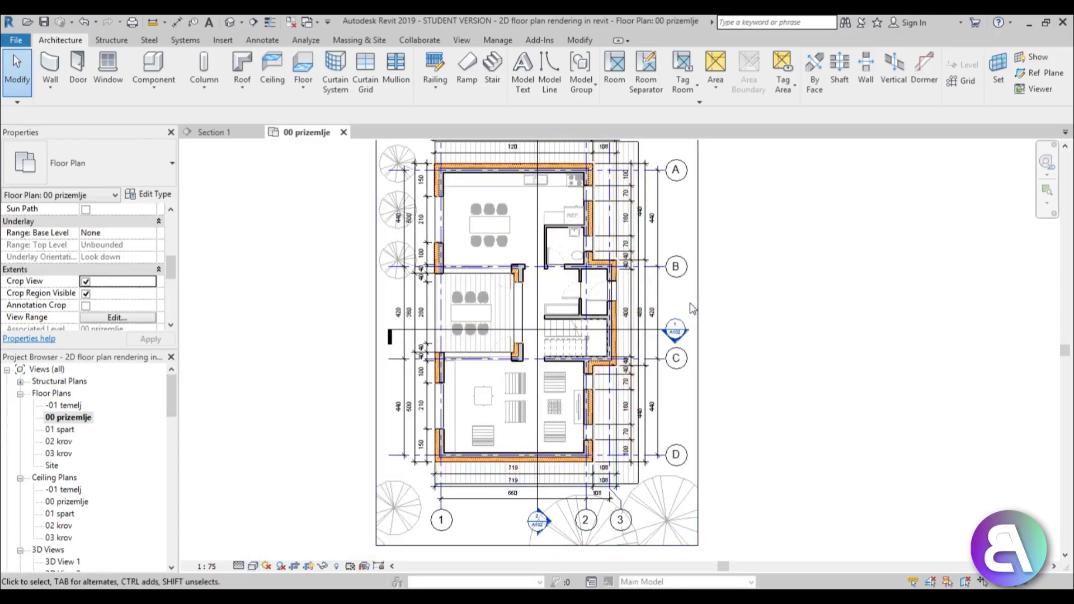
# Step: Set the colour of the Diagonal - 2.5mm Arial linear dimension style to orange, RGB 255-128-000
pyautogui.moveTo(692, 309); pyautogui.dragTo(691, 319, button='middle')
pyautogui.click(660, 245)
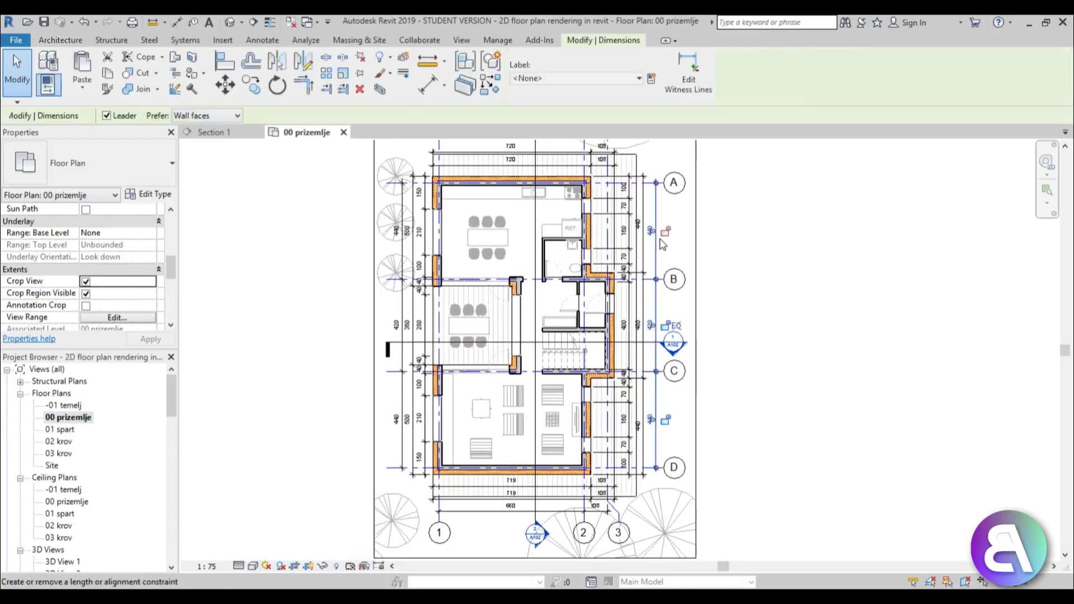
pyautogui.click(767, 269)
pyautogui.scroll(3, 675, 246)
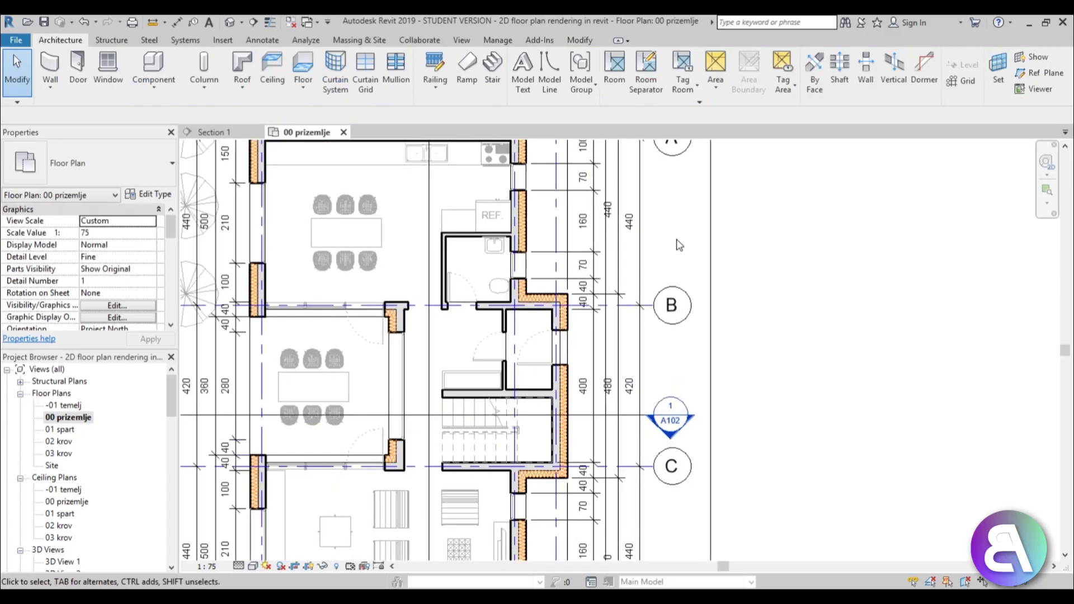
pyautogui.click(642, 258)
pyautogui.click(144, 194)
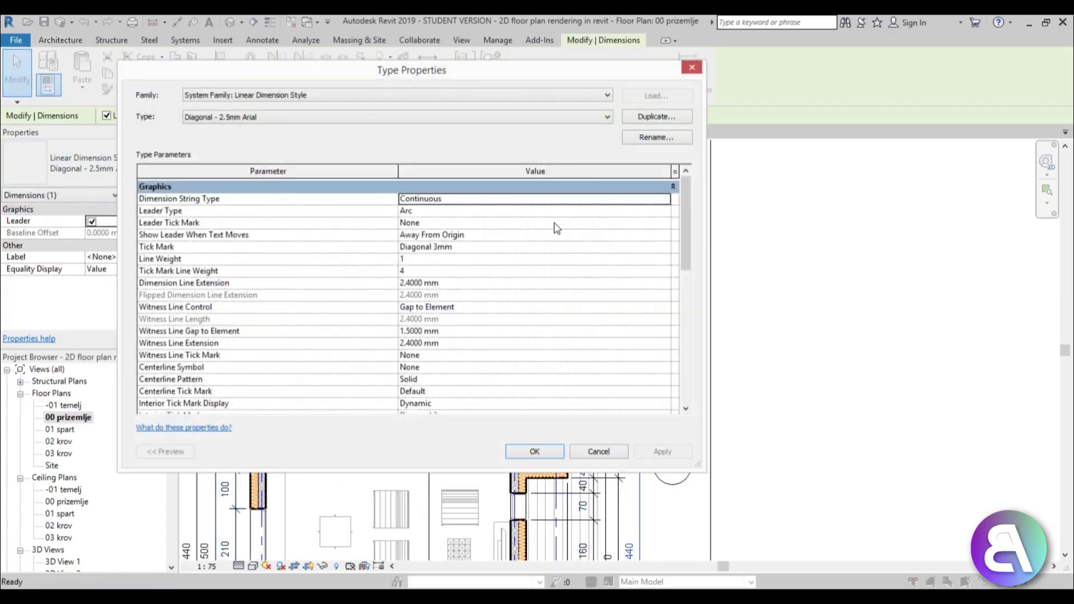
pyautogui.moveTo(688, 242); pyautogui.dragTo(687, 313)
pyautogui.click(421, 257)
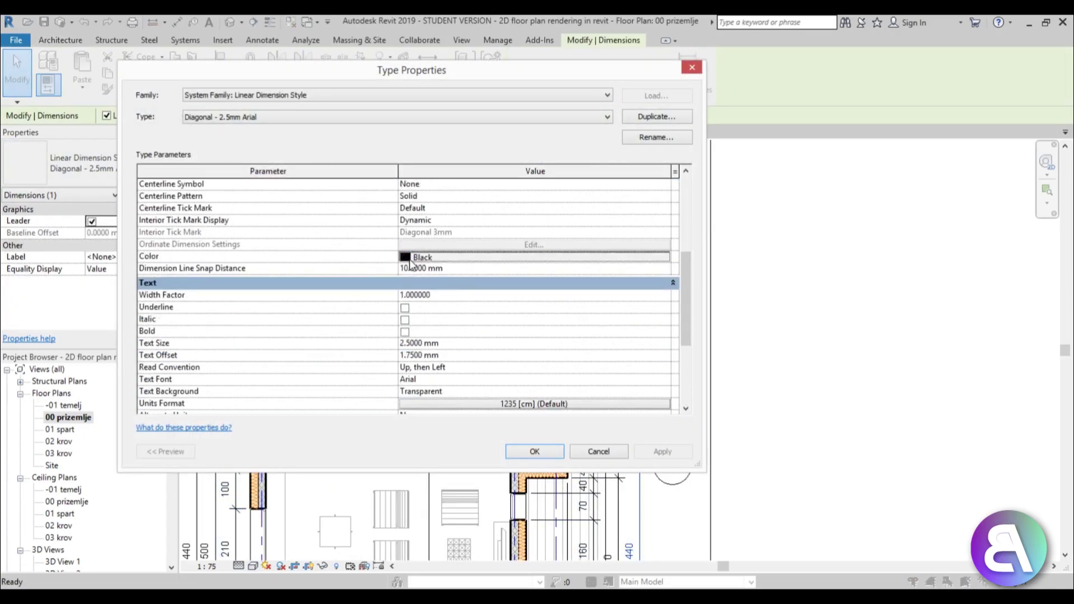
pyautogui.click(290, 218)
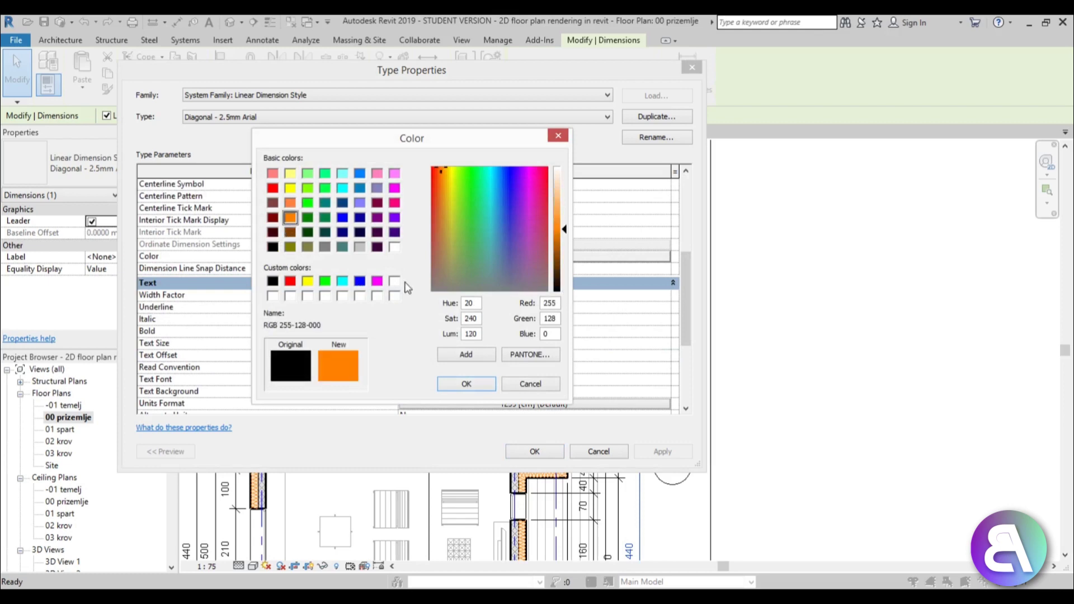
pyautogui.click(479, 385)
pyautogui.click(662, 451)
pyautogui.click(535, 452)
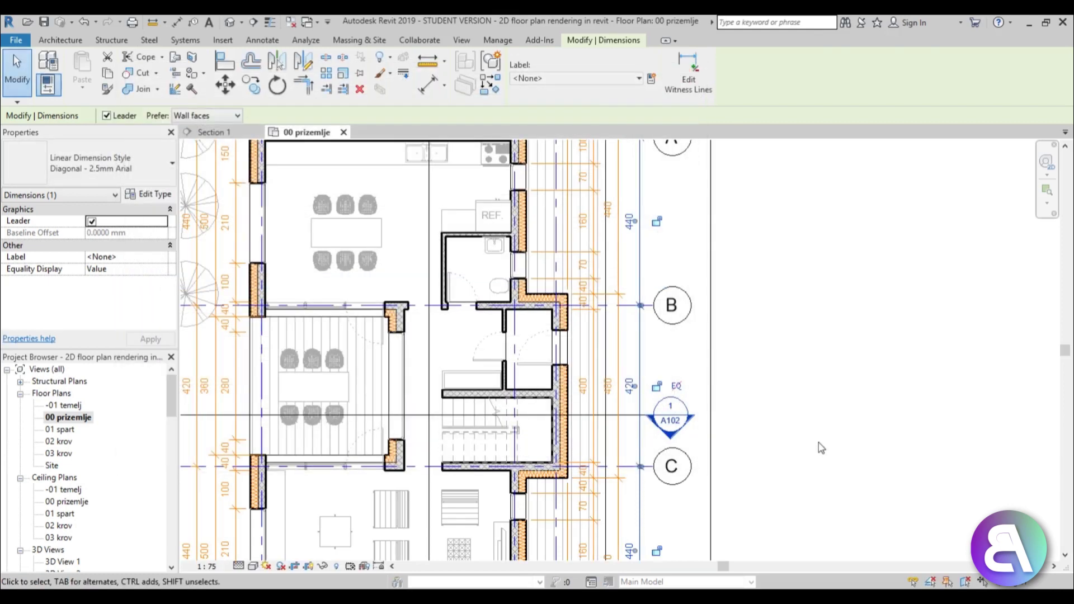
pyautogui.press('Escape')
pyautogui.scroll(-3, 783, 425)
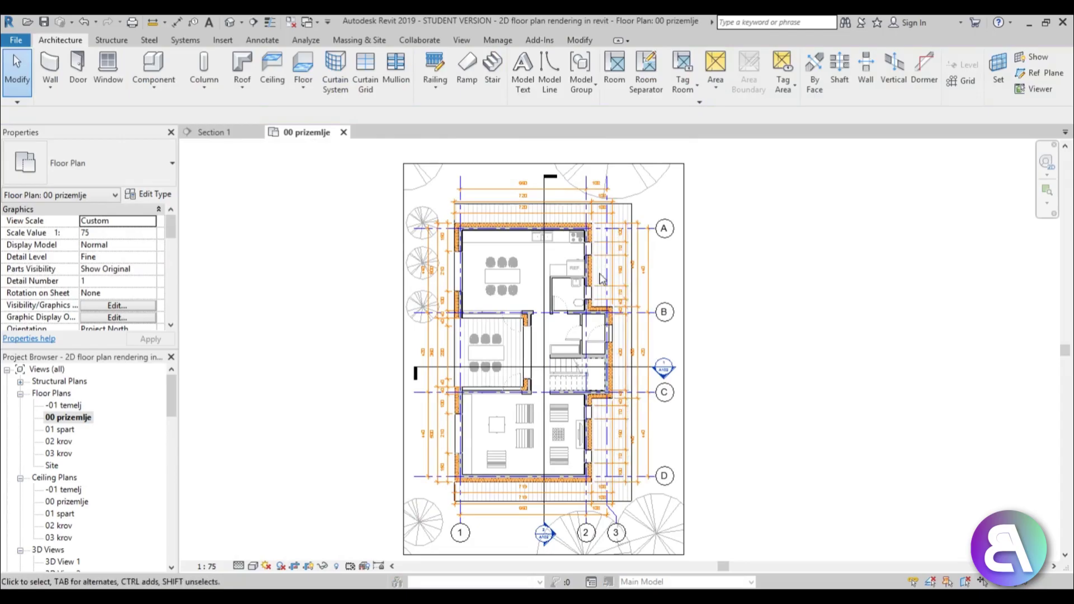
pyautogui.moveTo(797, 369); pyautogui.dragTo(799, 371, button='middle')
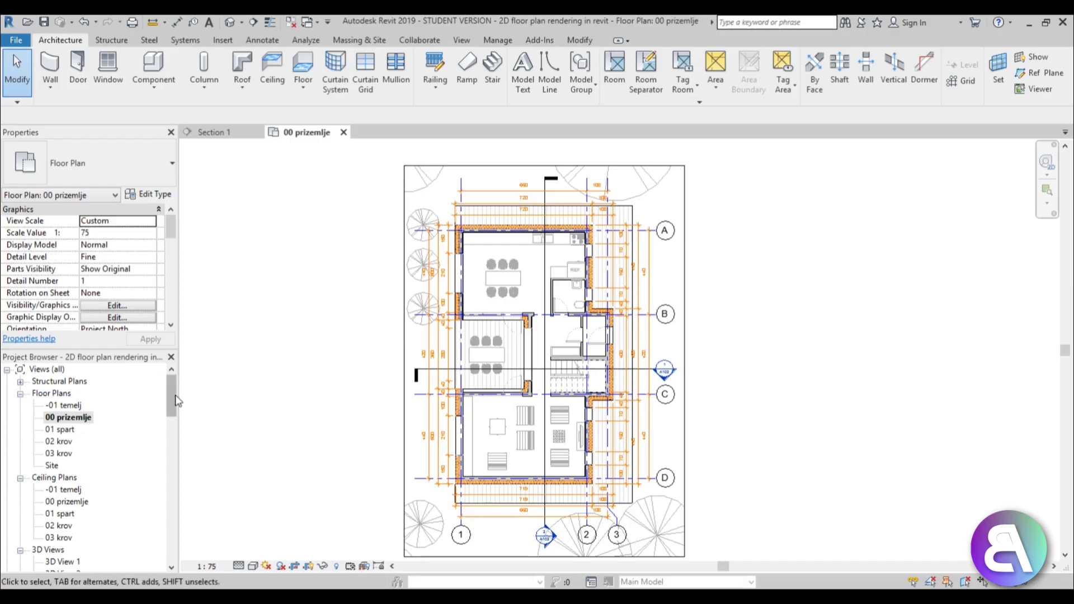
# Step: Open the {3D} view and turn off its section box
pyautogui.scroll(-4, 56, 493)
pyautogui.doubleClick(53, 490)
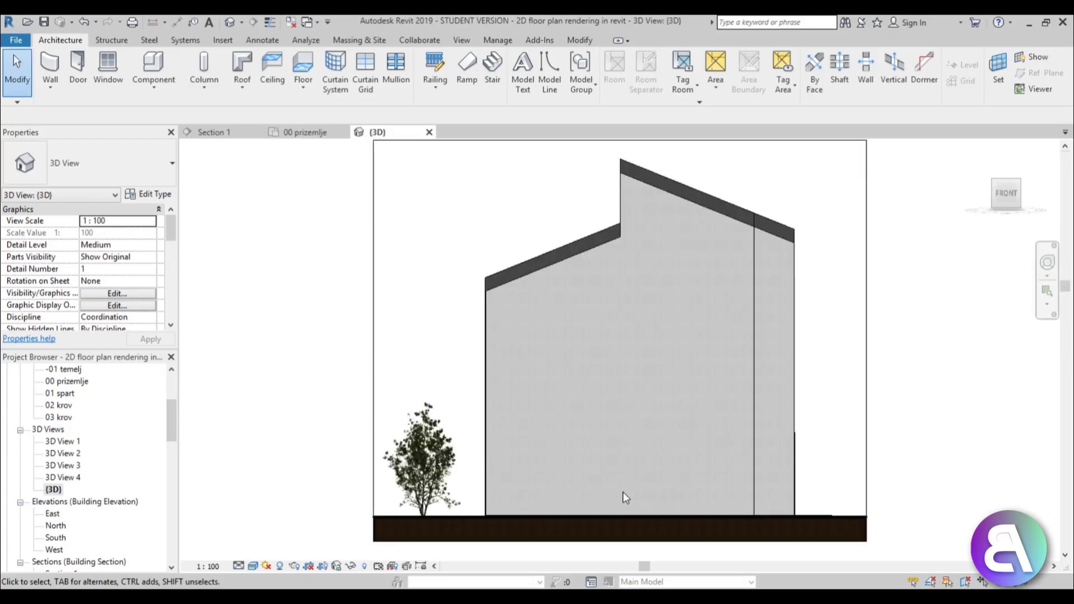
pyautogui.scroll(-1, 541, 339)
pyautogui.moveTo(451, 295); pyautogui.dragTo(439, 302, button='middle')
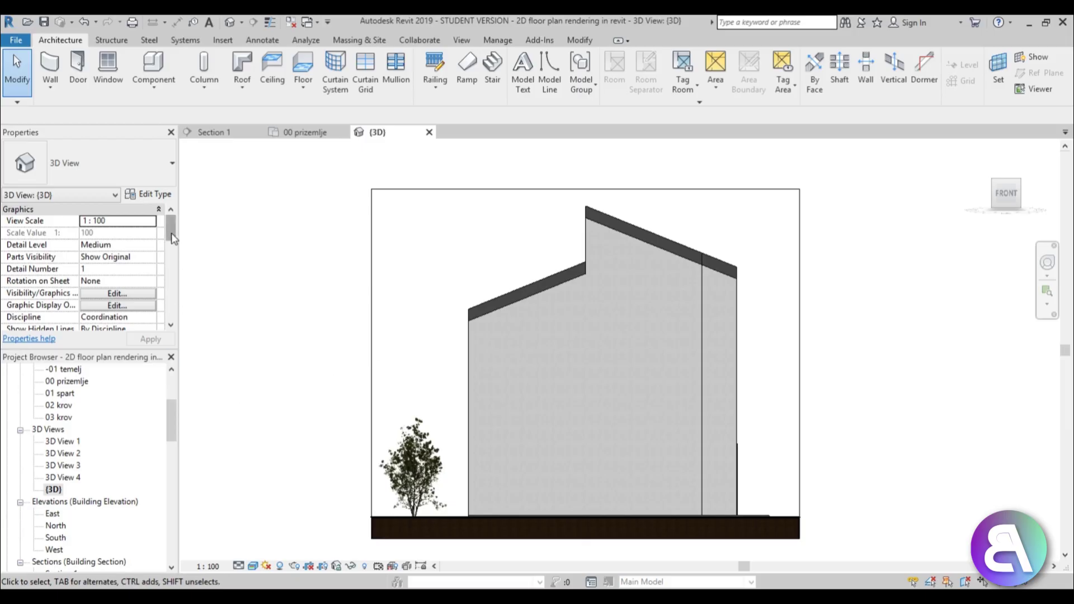
pyautogui.moveTo(172, 235); pyautogui.dragTo(172, 263)
pyautogui.click(86, 294)
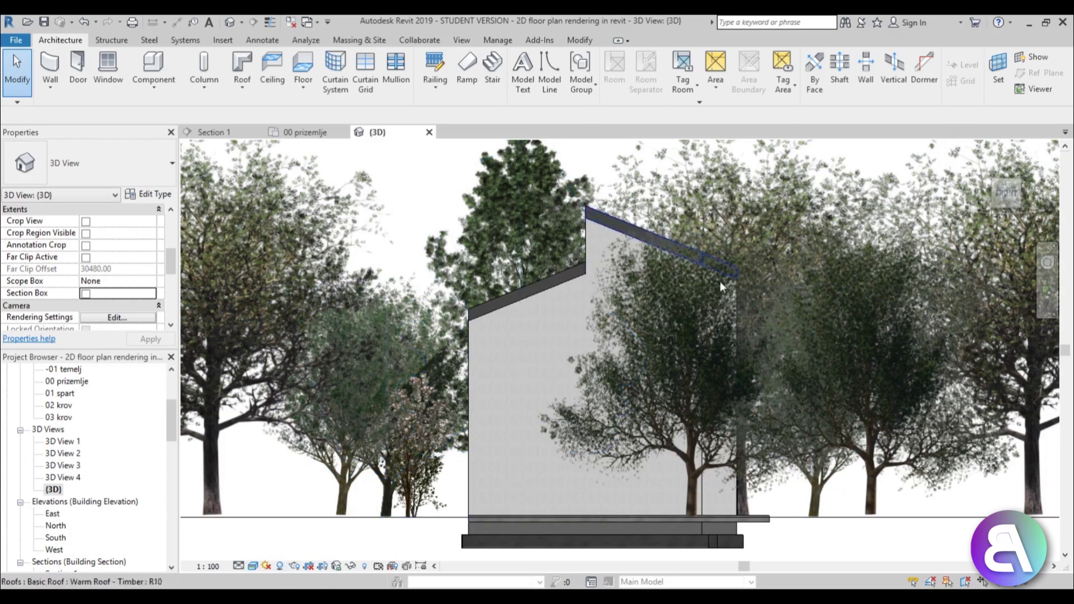
# Step: Set the {3D} view's visual style to Hidden Line
pyautogui.click(253, 567)
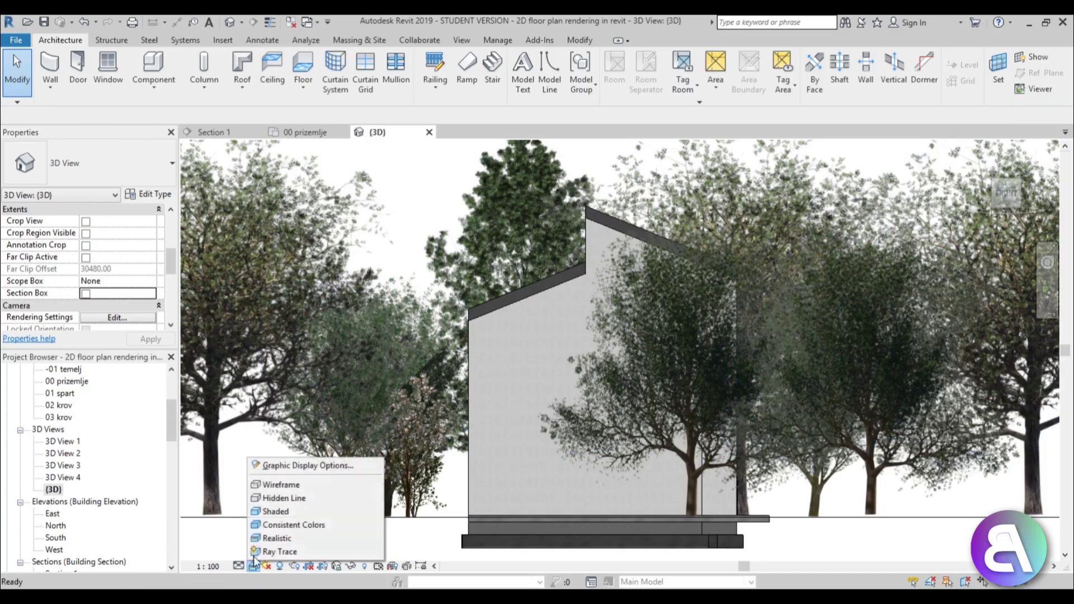
pyautogui.click(277, 498)
pyautogui.keyDown('shift'); pyautogui.moveTo(419, 414); pyautogui.dragTo(706, 213, button='middle'); pyautogui.keyUp('shift')
pyautogui.scroll(-3, 634, 420)
pyautogui.moveTo(621, 249); pyautogui.dragTo(647, 250, button='middle')
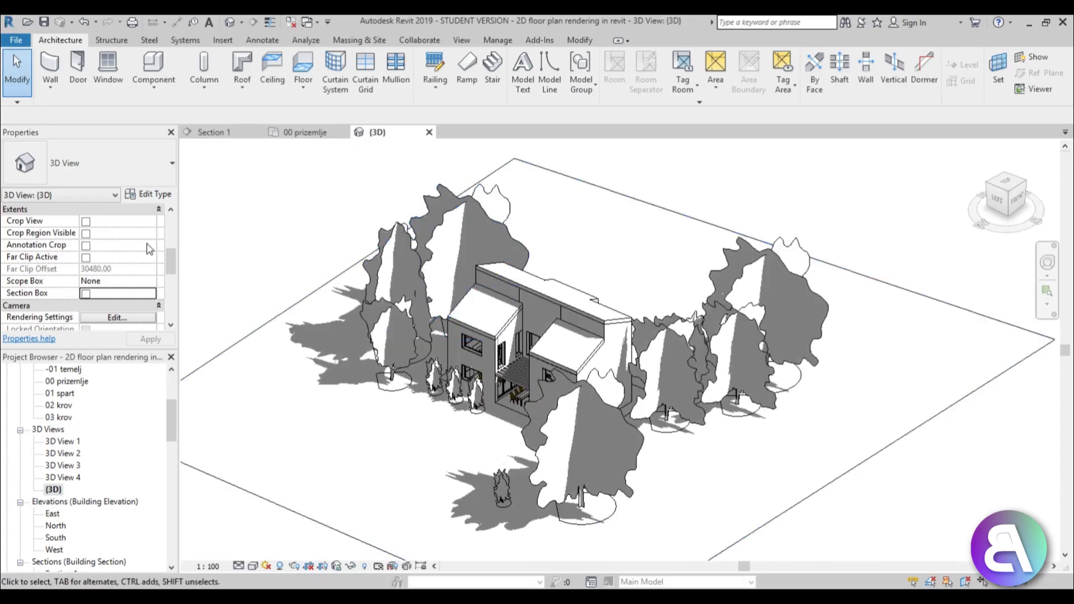
pyautogui.scroll(3, 171, 235)
pyautogui.moveTo(170, 224); pyautogui.dragTo(172, 280)
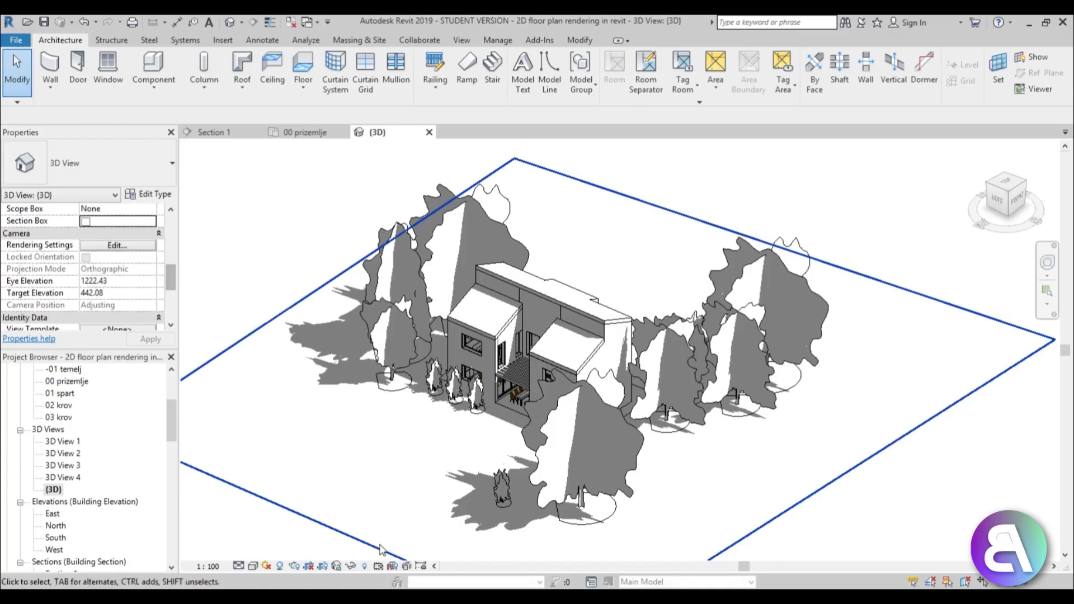
pyautogui.click(431, 467)
pyautogui.press('Escape')
pyautogui.scroll(-1, 735, 444)
pyautogui.moveTo(735, 444); pyautogui.dragTo(739, 427, button='middle')
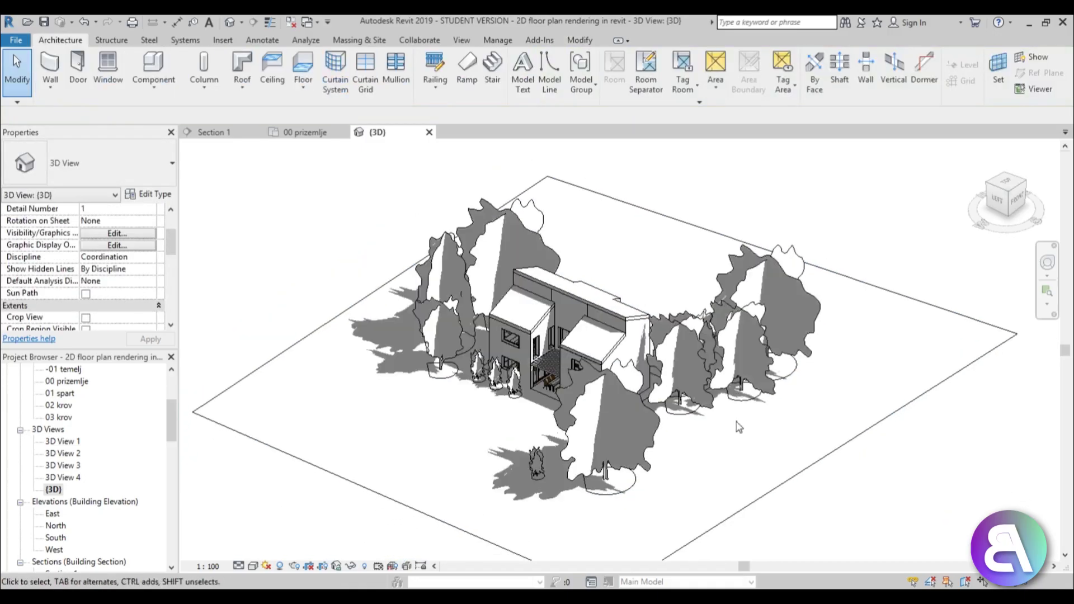
# Step: Orient the {3D} view to look straight down on the house from the top
pyautogui.click(1007, 189)
pyautogui.scroll(3, 669, 410)
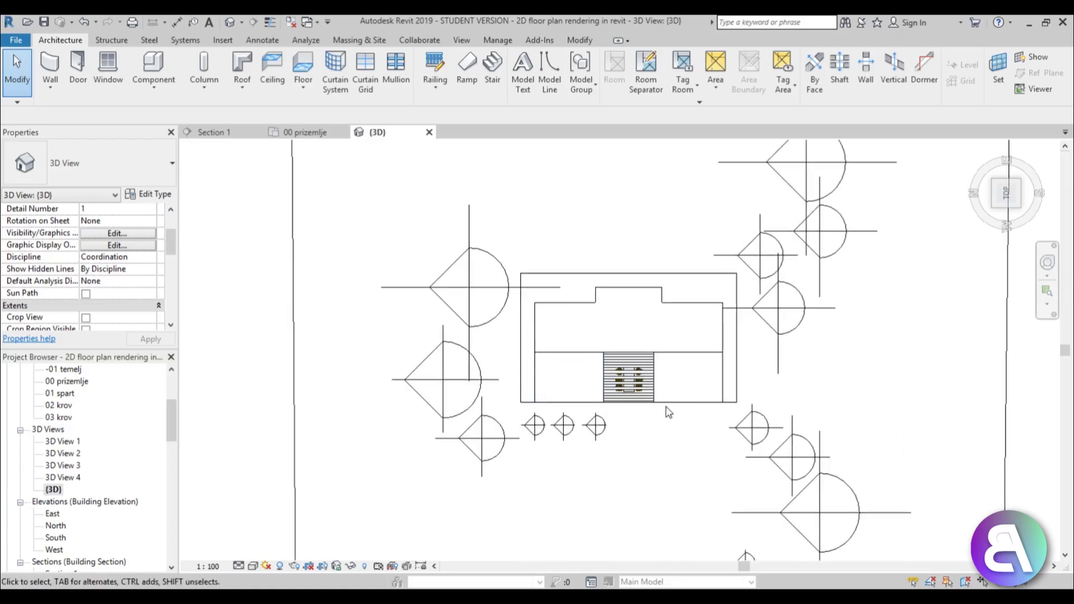
pyautogui.moveTo(609, 500); pyautogui.dragTo(597, 480, button='middle')
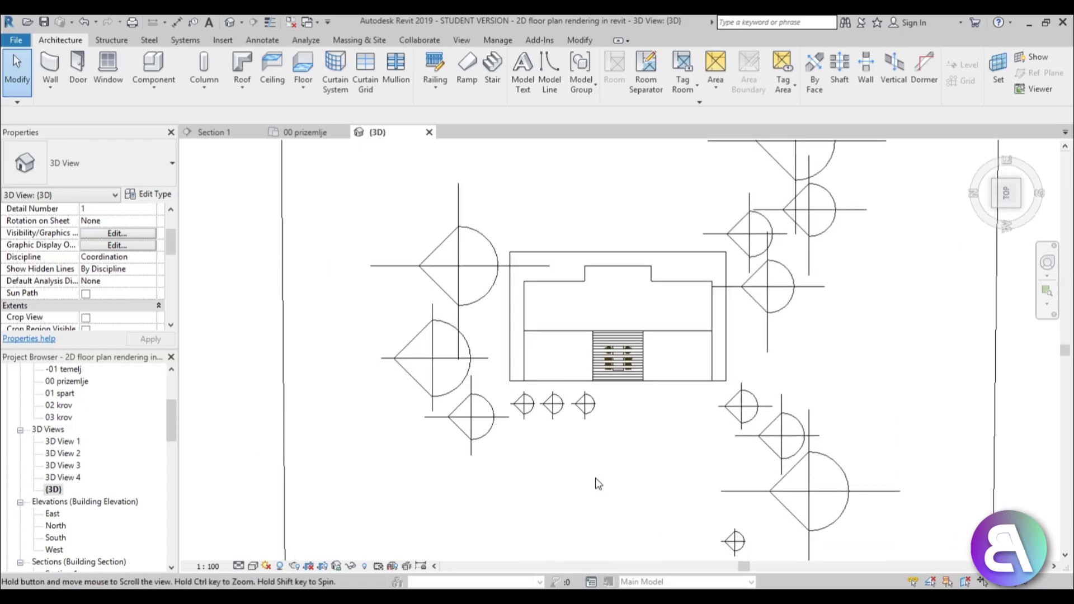
pyautogui.scroll(3, 604, 323)
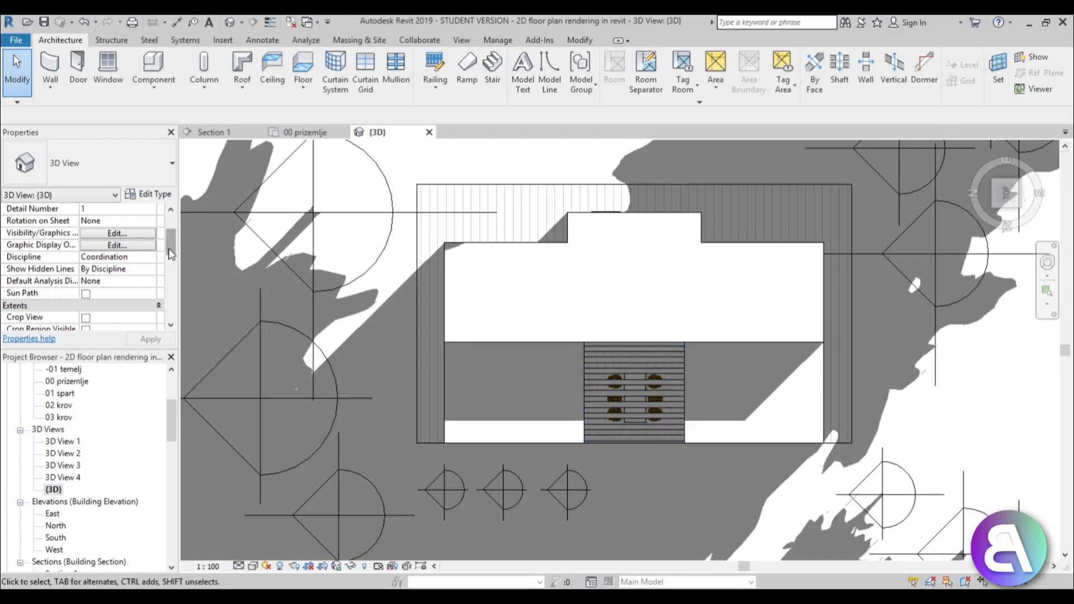
# Step: Turn on the section box in the {3D} view and select it
pyautogui.moveTo(170, 253)
pyautogui.mouseDown()
pyautogui.moveTo(173, 319)
pyautogui.moveTo(171, 269)
pyautogui.mouseUp()
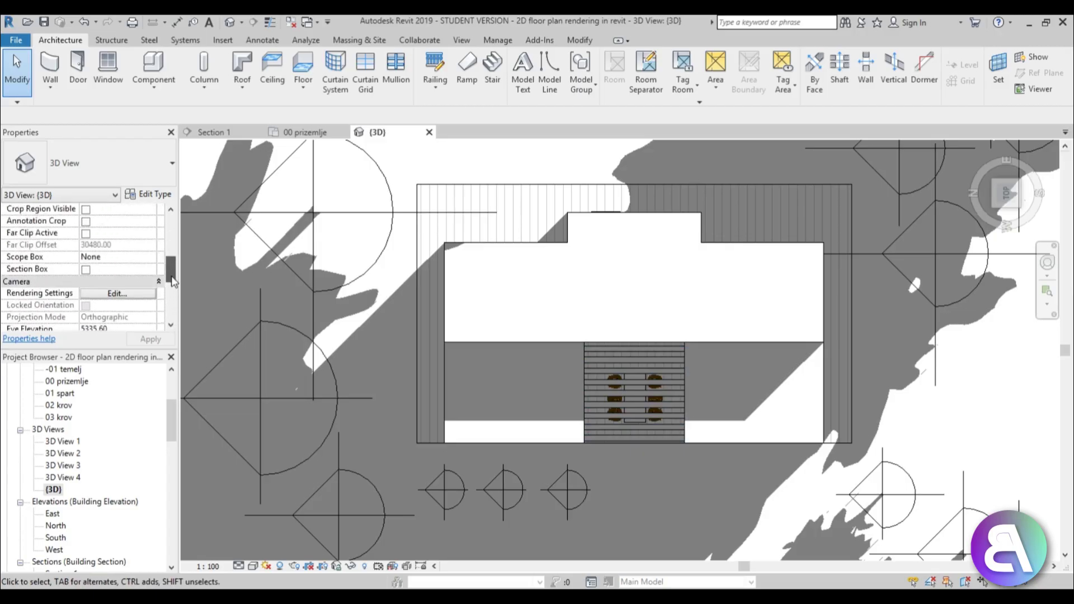
pyautogui.click(86, 271)
pyautogui.scroll(-5, 566, 280)
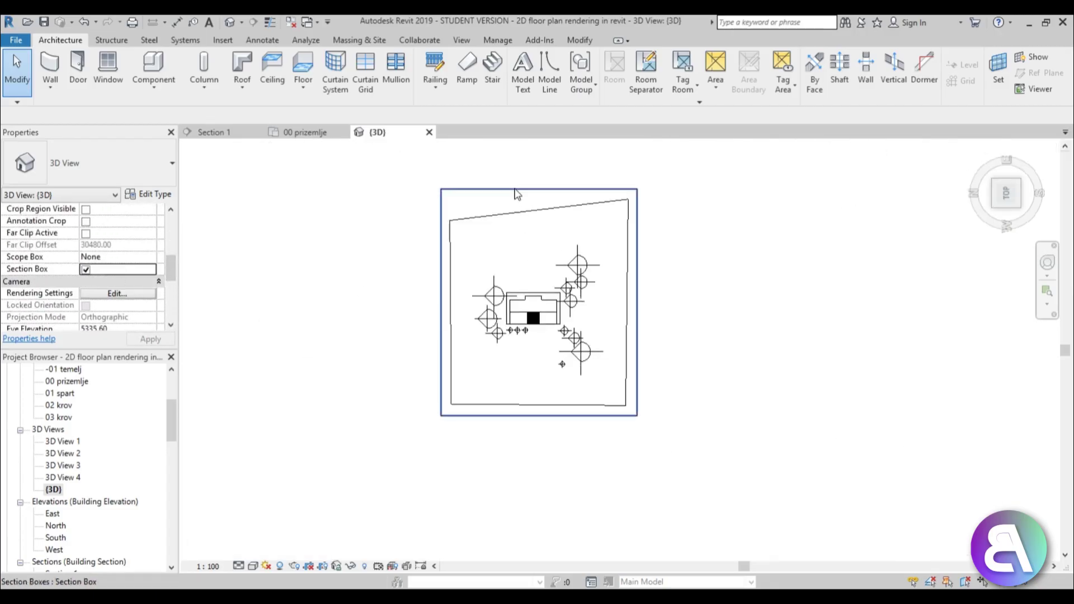
pyautogui.click(515, 192)
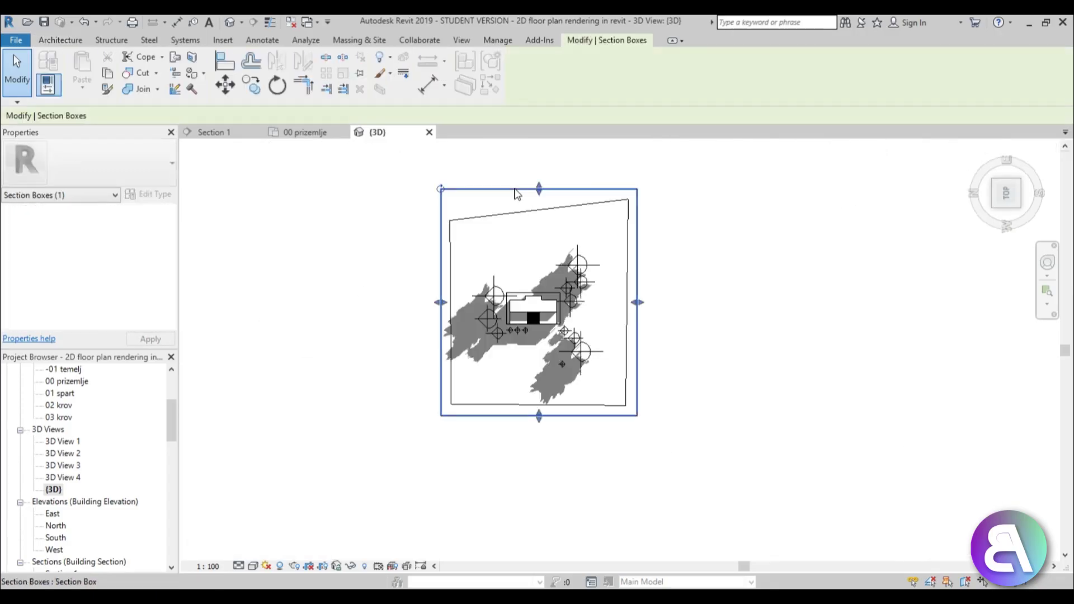
pyautogui.doubleClick(63, 537)
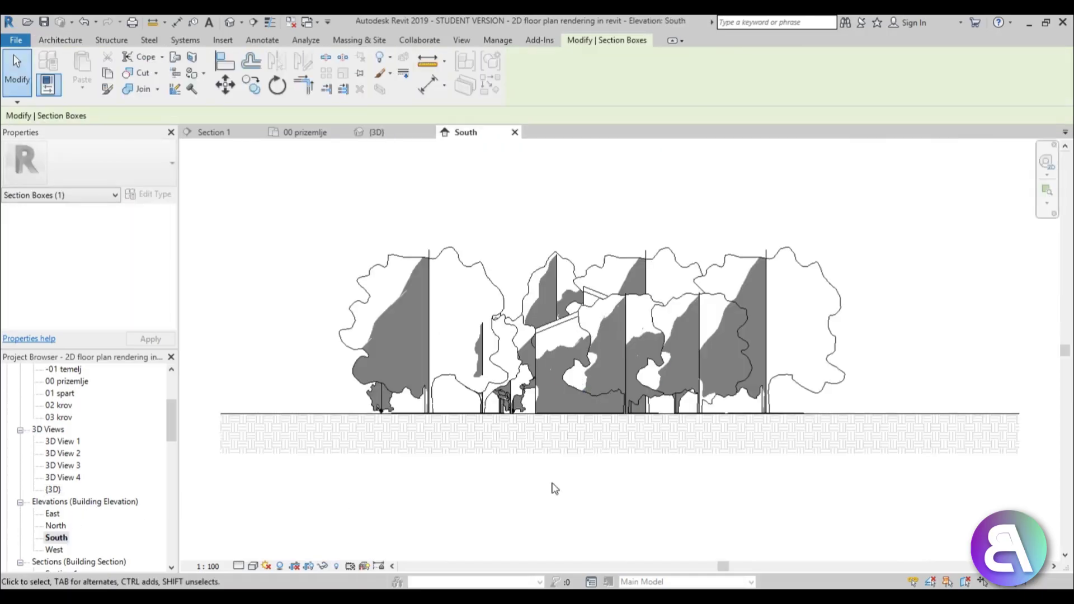
pyautogui.scroll(-5, 556, 470)
pyautogui.scroll(3, 532, 490)
pyautogui.scroll(1, 532, 490)
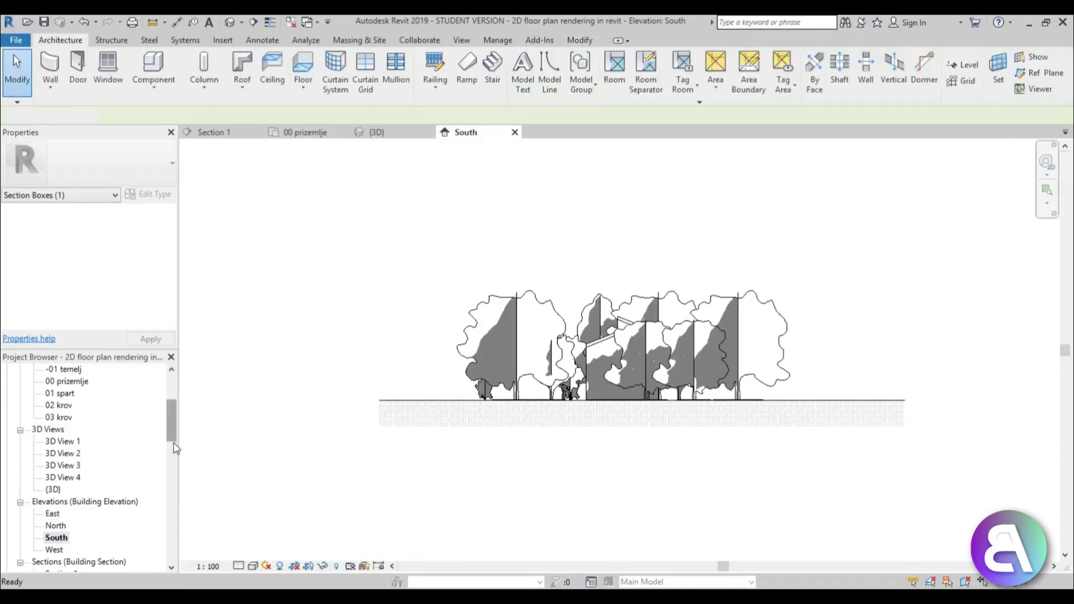
# Step: Open Section 1 and lower the section box's upper face to just above the stair landing, below the 01 spart level
pyautogui.scroll(-3, 171, 447)
pyautogui.doubleClick(64, 432)
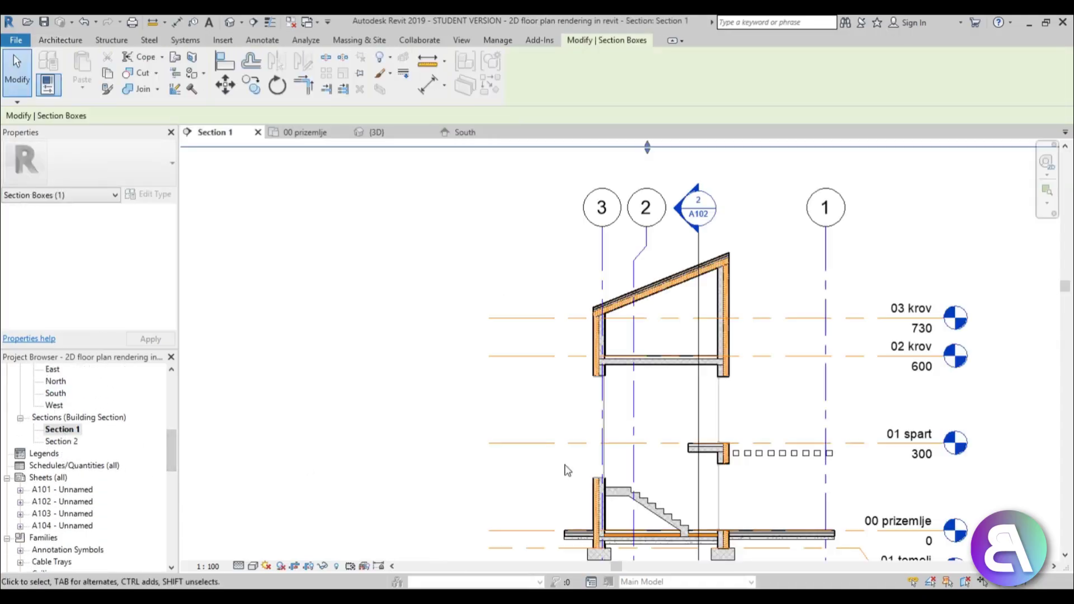
pyautogui.moveTo(552, 281); pyautogui.dragTo(551, 419)
pyautogui.scroll(4, 552, 428)
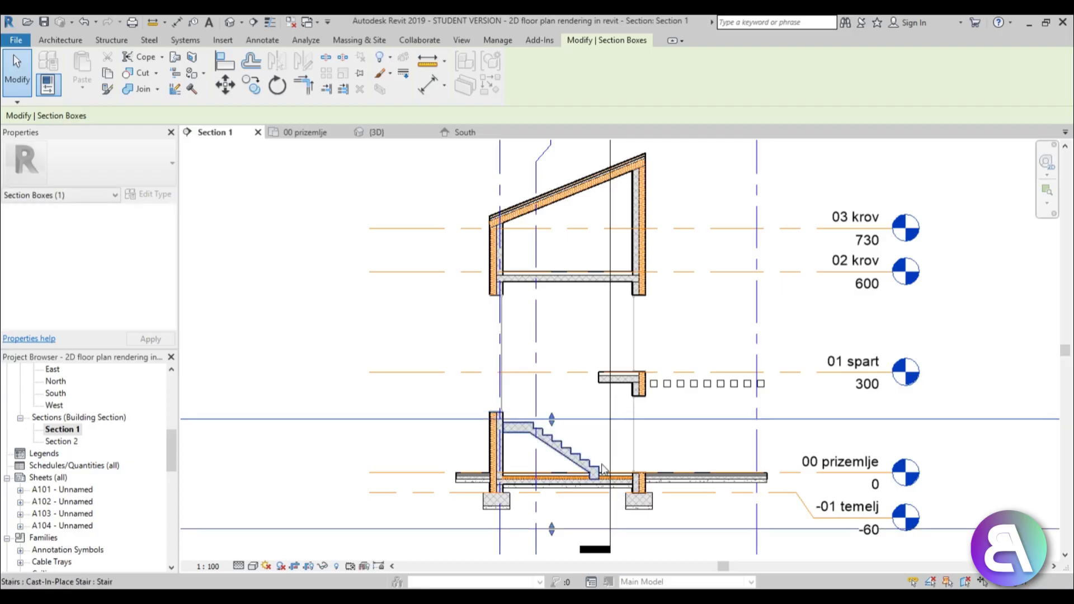
pyautogui.scroll(2, 589, 435)
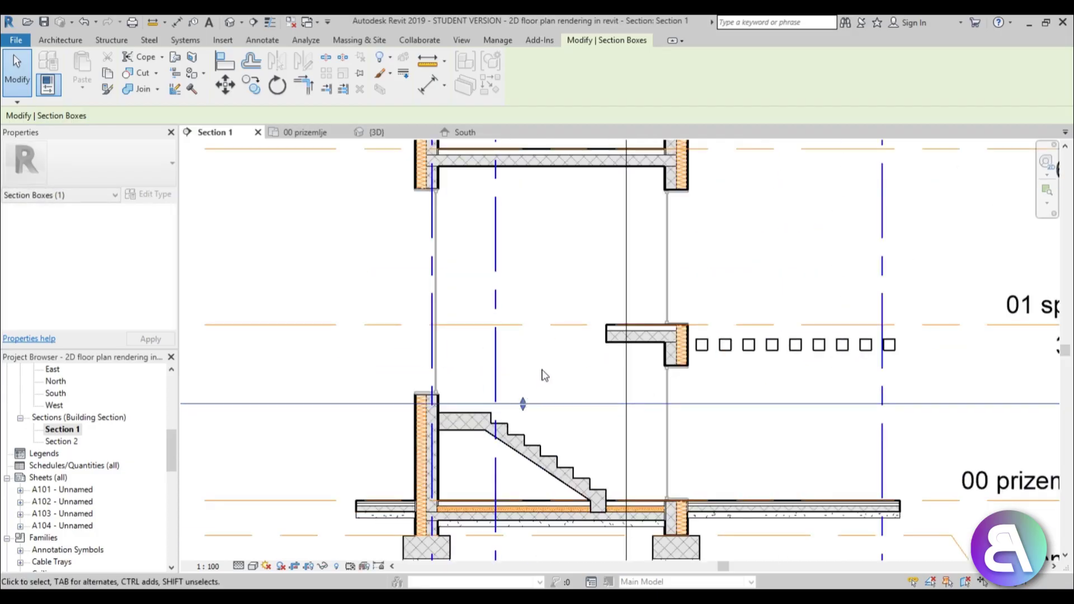
pyautogui.scroll(-3, 542, 375)
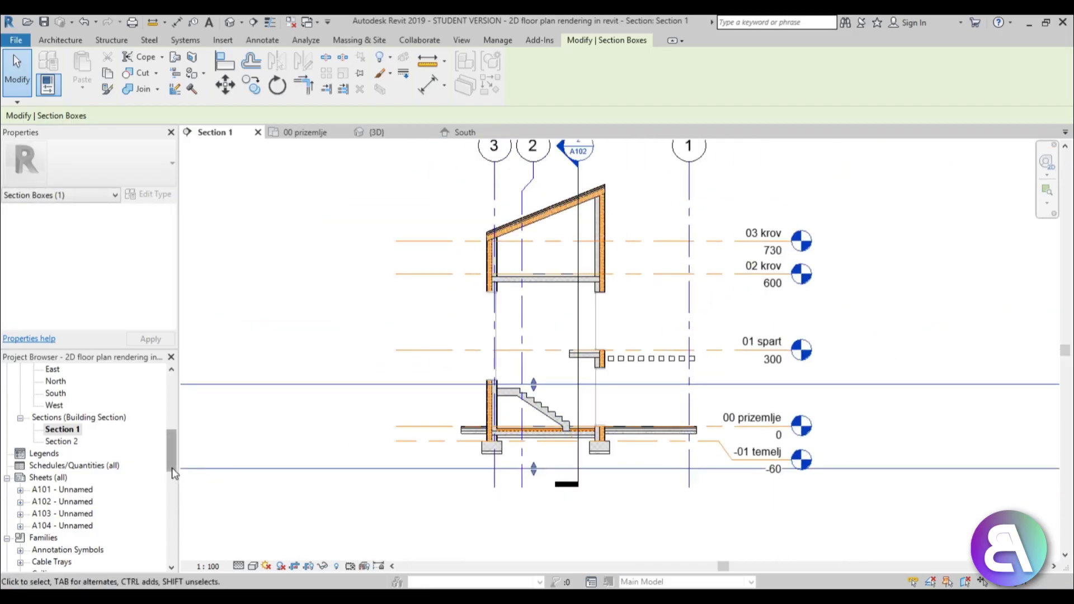
# Step: Return to the {3D} view, deselect the section box and examine the cut ground floor from above
pyautogui.moveTo(173, 470); pyautogui.dragTo(173, 447)
pyautogui.click(54, 455)
pyautogui.doubleClick(53, 453)
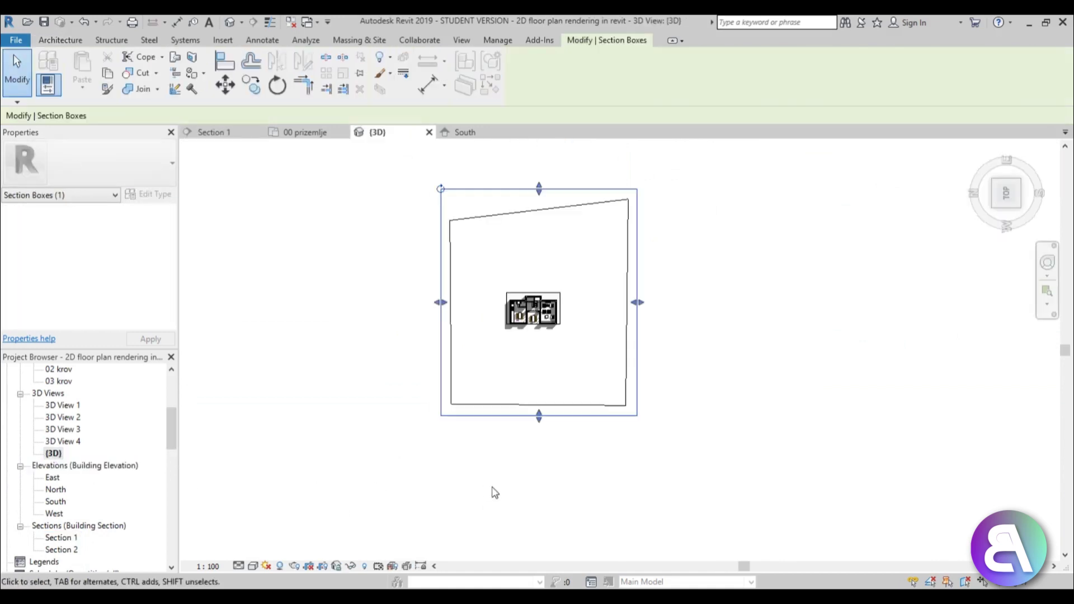
pyautogui.click(541, 473)
pyautogui.scroll(5, 543, 391)
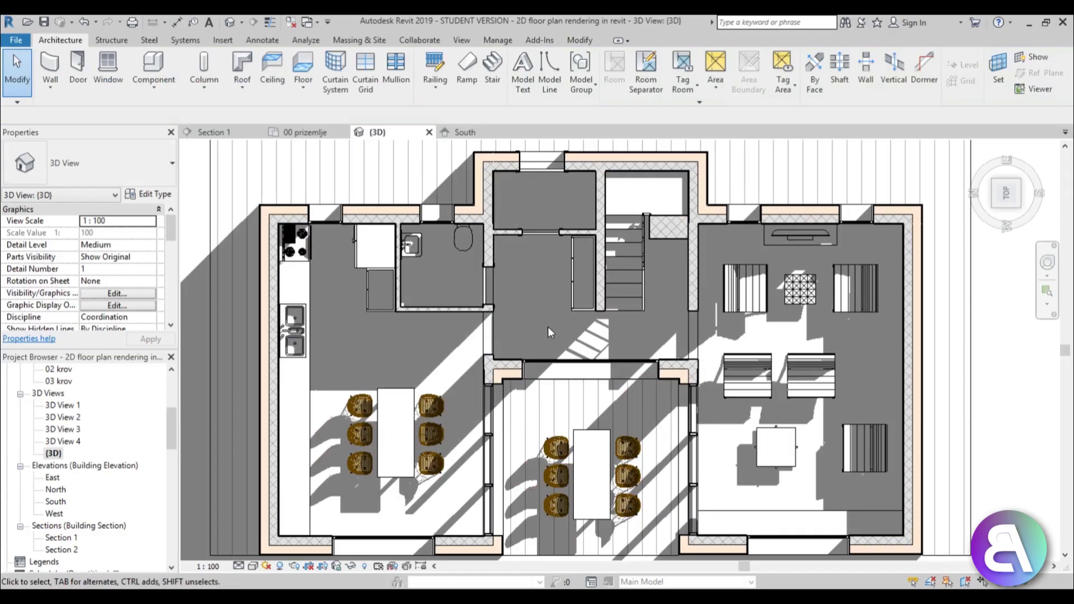
pyautogui.scroll(-3, 548, 327)
pyautogui.scroll(-6, 575, 483)
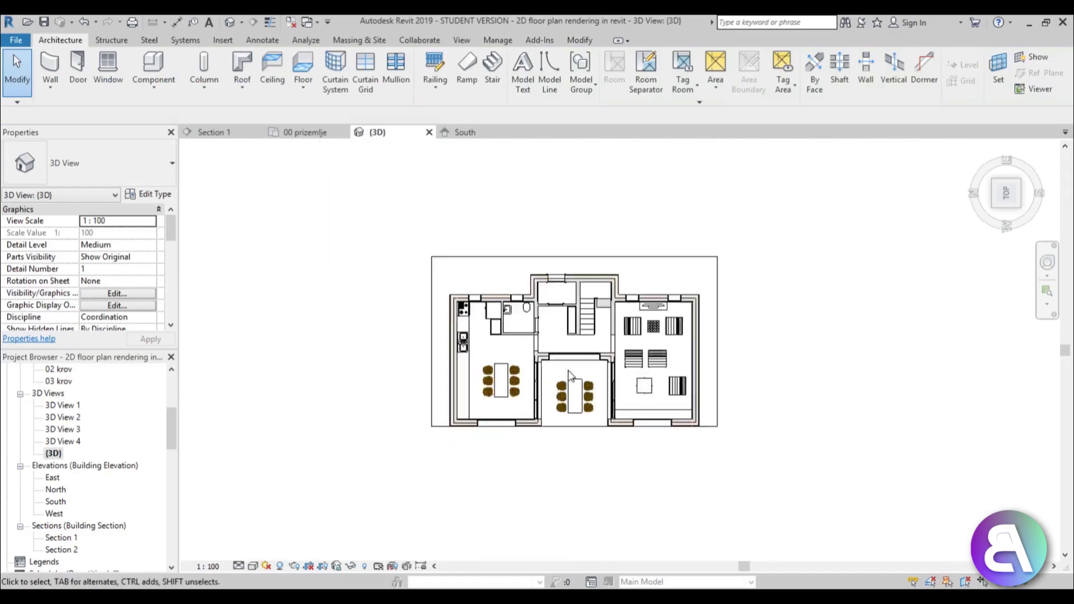
pyautogui.scroll(-3, 175, 262)
# Step: Enable Crop View and Crop Region Visible for the {3D} view
pyautogui.scroll(-3, 175, 262)
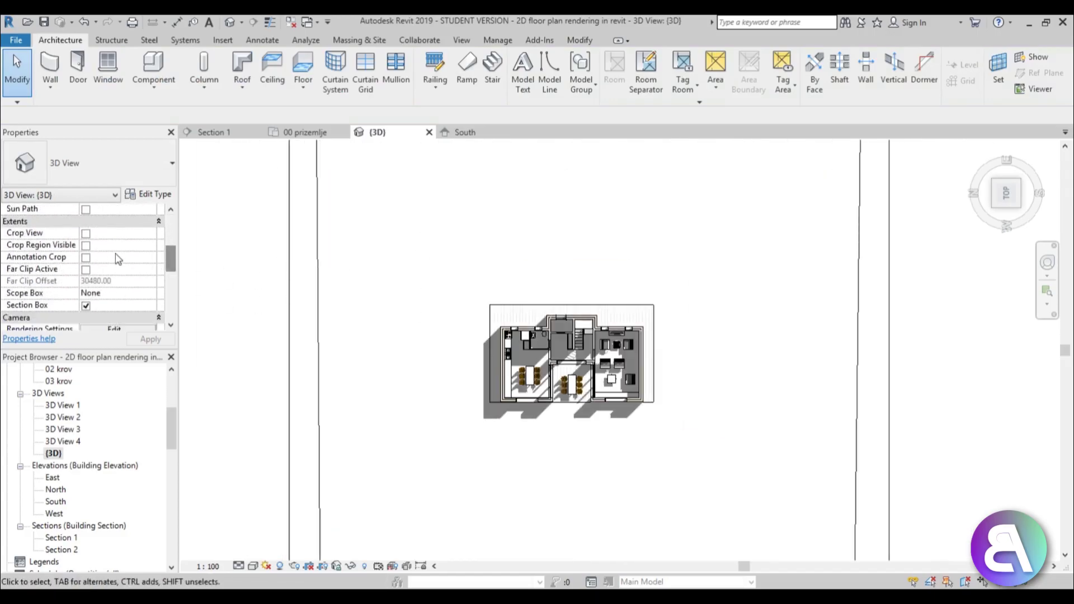
pyautogui.click(85, 245)
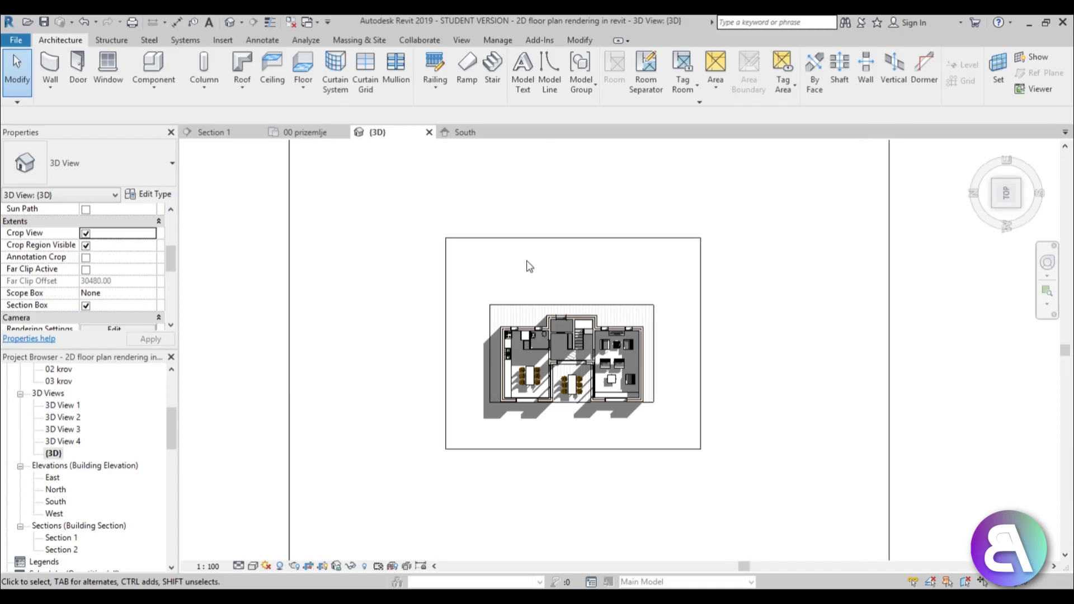
pyautogui.scroll(-4, 512, 267)
# Step: Resize the crop region's edges to frame the house and its surrounding paving more closely, and deselect it
pyautogui.click(545, 250)
pyautogui.scroll(4, 549, 249)
pyautogui.moveTo(549, 250); pyautogui.dragTo(549, 266)
pyautogui.moveTo(432, 347); pyautogui.dragTo(432, 347)
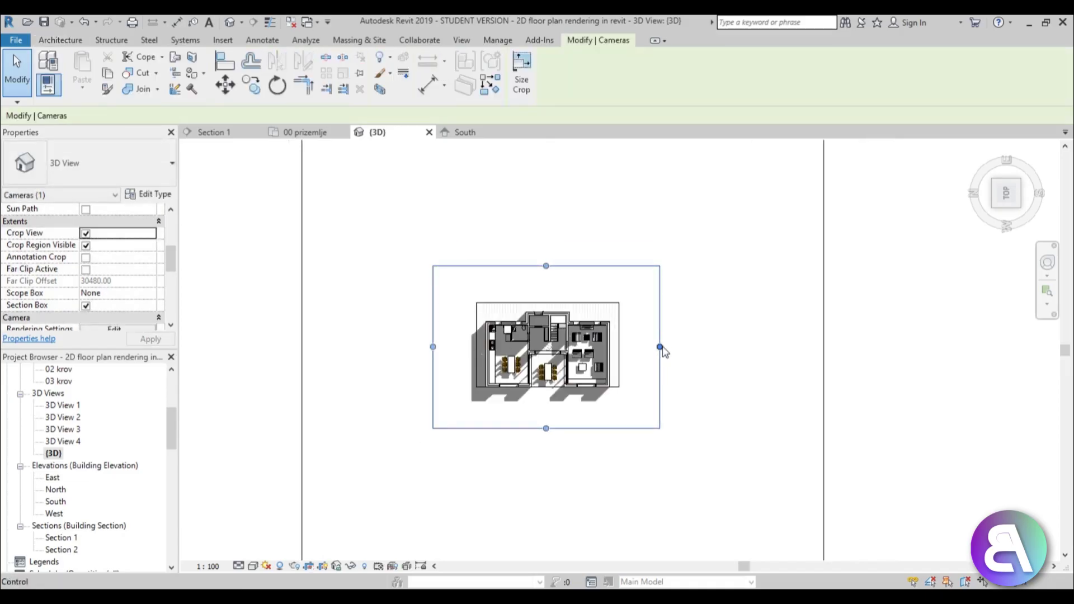
pyautogui.moveTo(661, 347); pyautogui.dragTo(657, 347)
pyautogui.moveTo(547, 429); pyautogui.dragTo(546, 431)
pyautogui.scroll(4, 554, 398)
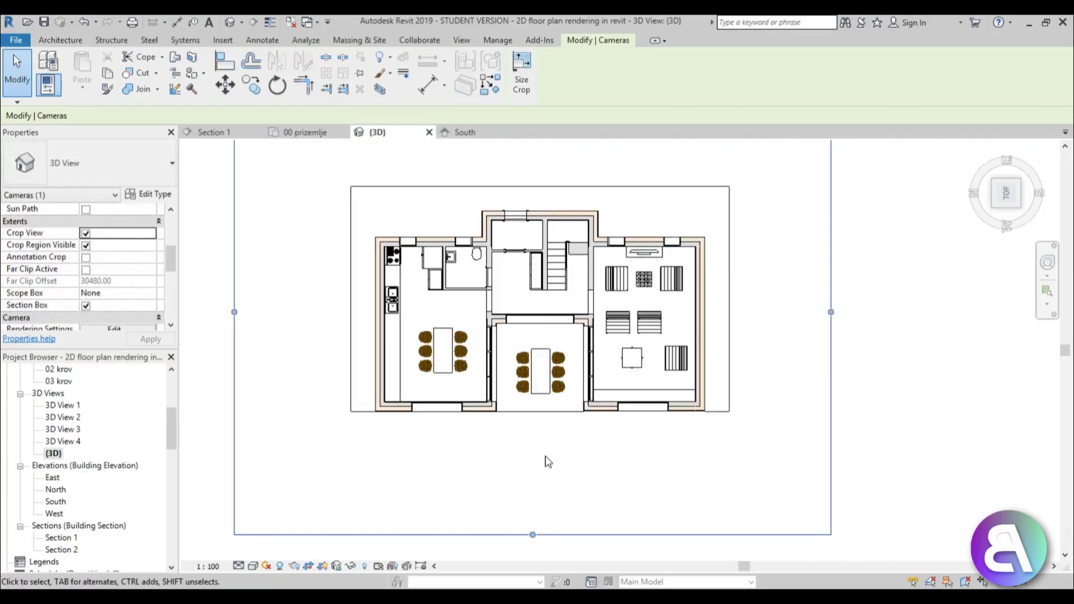
pyautogui.click(547, 462)
pyautogui.scroll(-5, 547, 461)
pyautogui.scroll(1, 549, 461)
pyautogui.scroll(3, 554, 352)
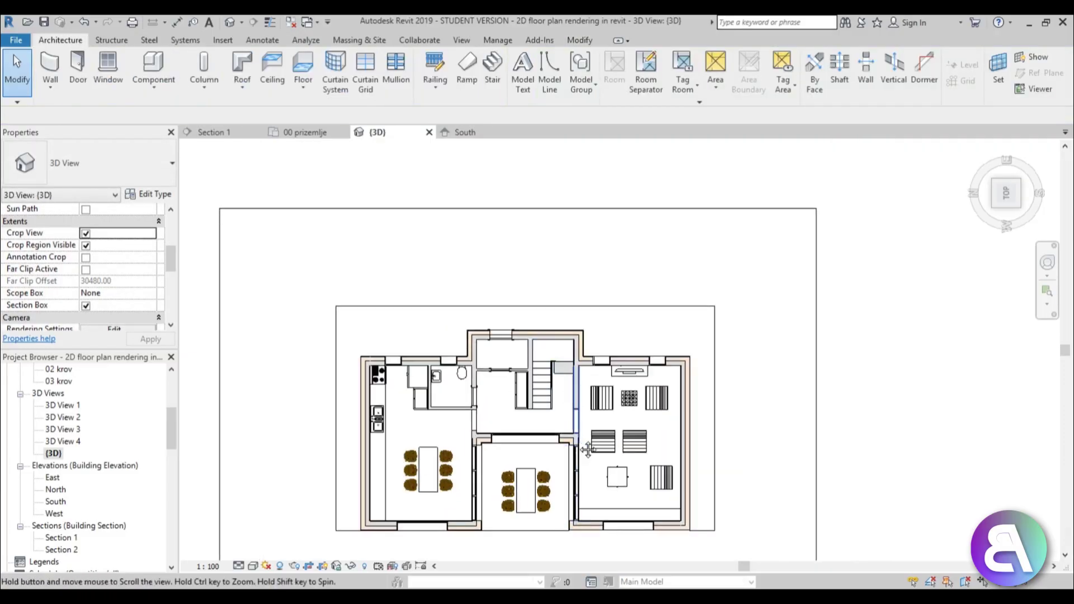
# Step: Display shadows in the {3D} view and apply a Still solar study with the Summer Solstice preset
pyautogui.click(271, 567)
pyautogui.click(297, 518)
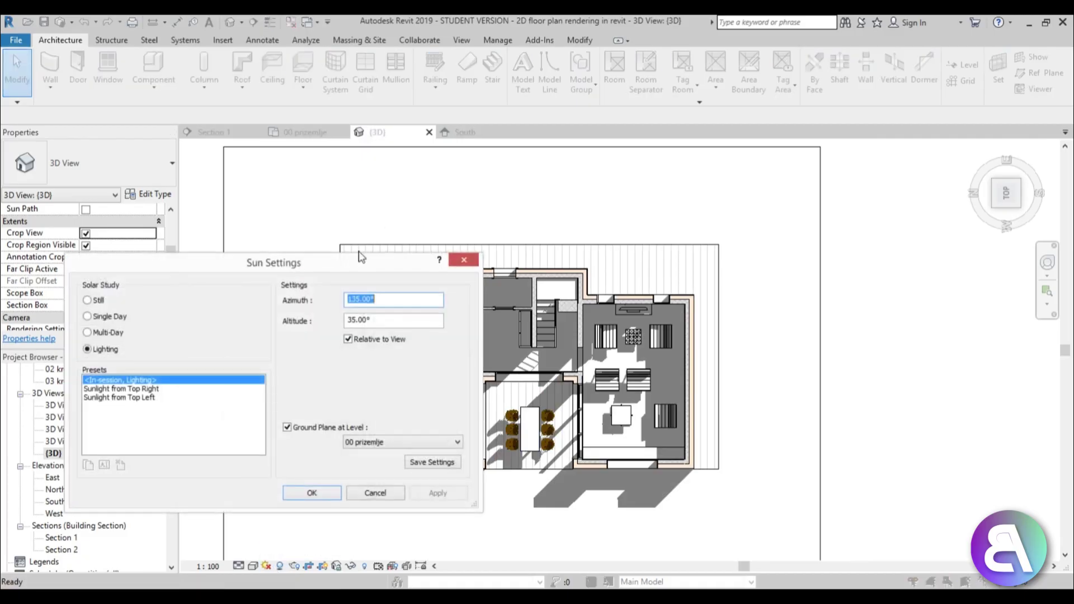
pyautogui.moveTo(360, 256); pyautogui.dragTo(343, 181)
pyautogui.click(70, 224)
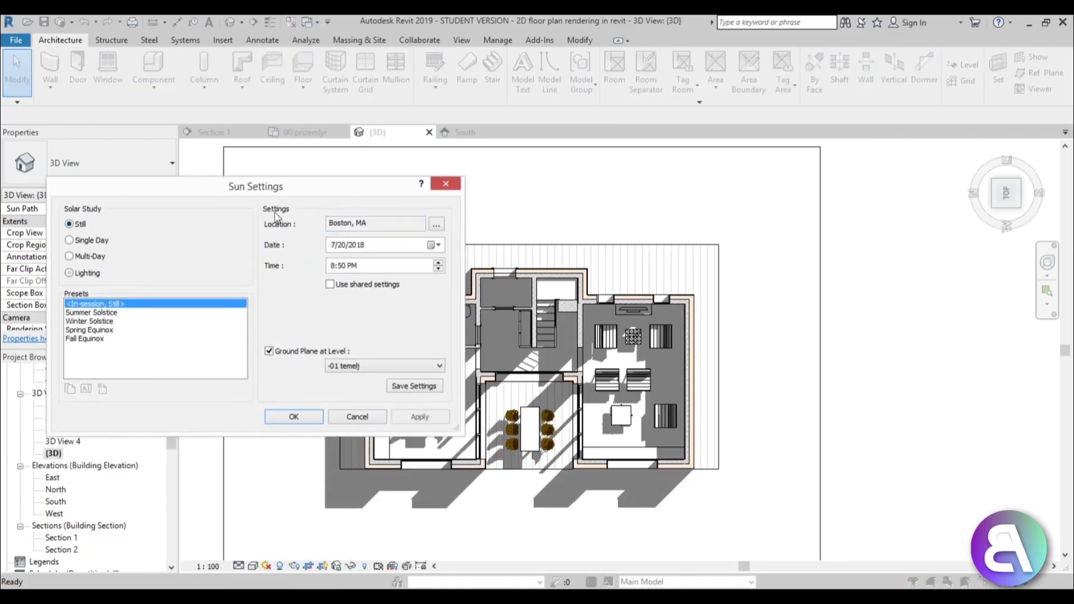
pyautogui.moveTo(349, 196); pyautogui.dragTo(330, 122)
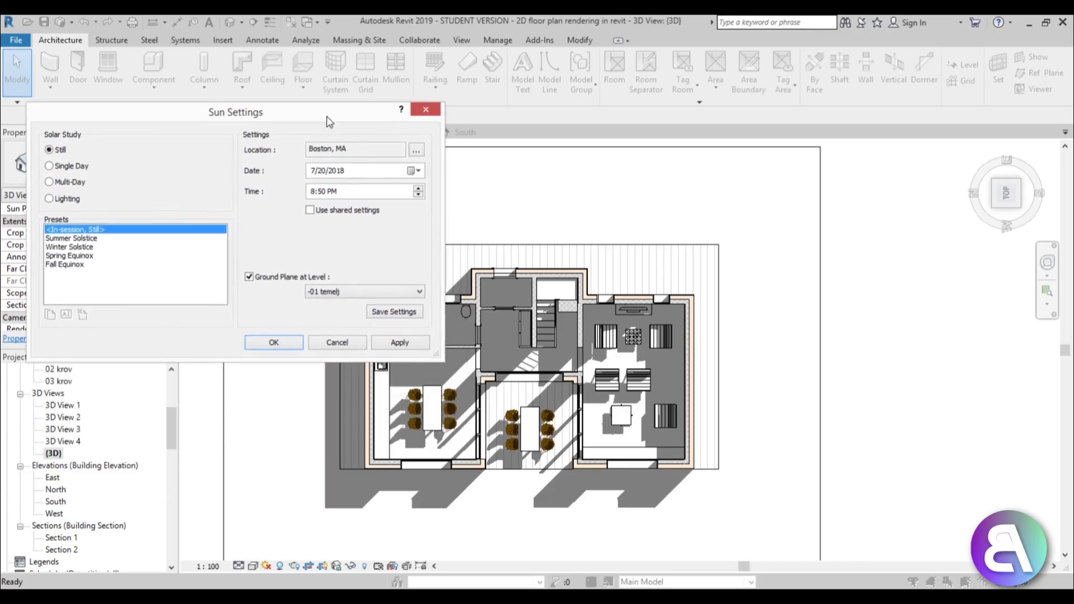
pyautogui.click(76, 239)
pyautogui.click(404, 343)
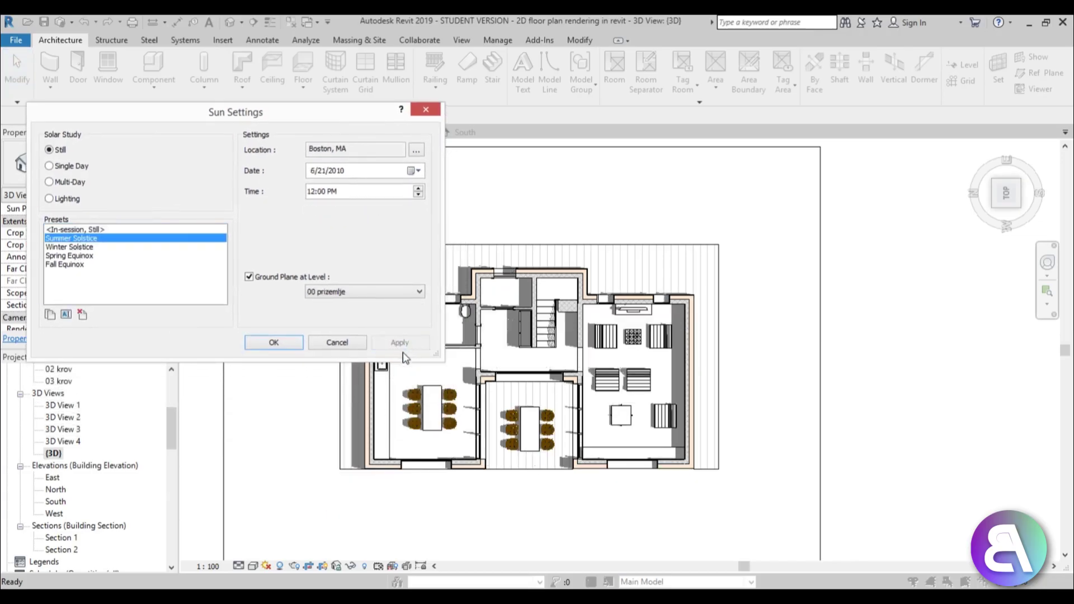
# Step: Try the Winter Solstice, Spring Equinox and Fall Equinox sun presets in turn on the floor plan
pyautogui.click(82, 248)
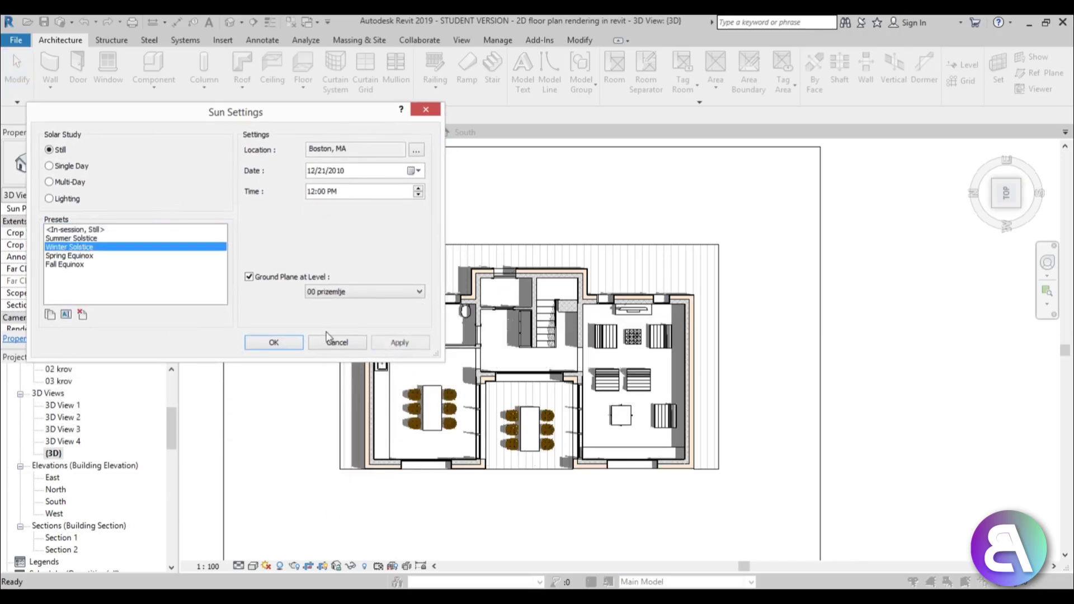
pyautogui.click(401, 343)
pyautogui.click(91, 255)
pyautogui.click(398, 343)
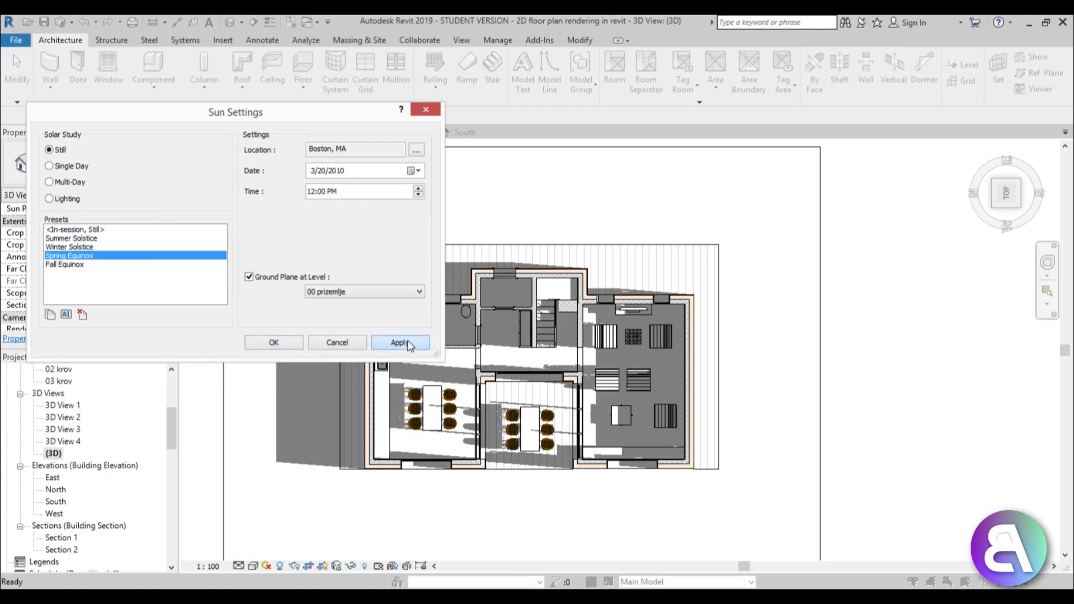
pyautogui.click(70, 267)
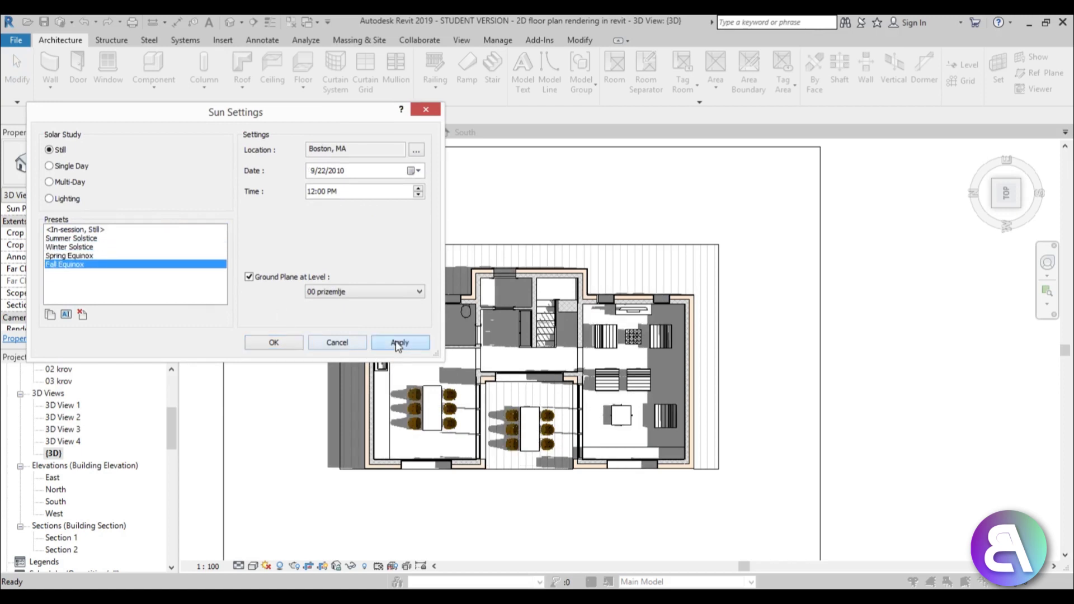
pyautogui.click(399, 343)
# Step: Reapply the Summer Solstice preset, accept the sun settings and examine the shadows on the ground floor
pyautogui.click(77, 239)
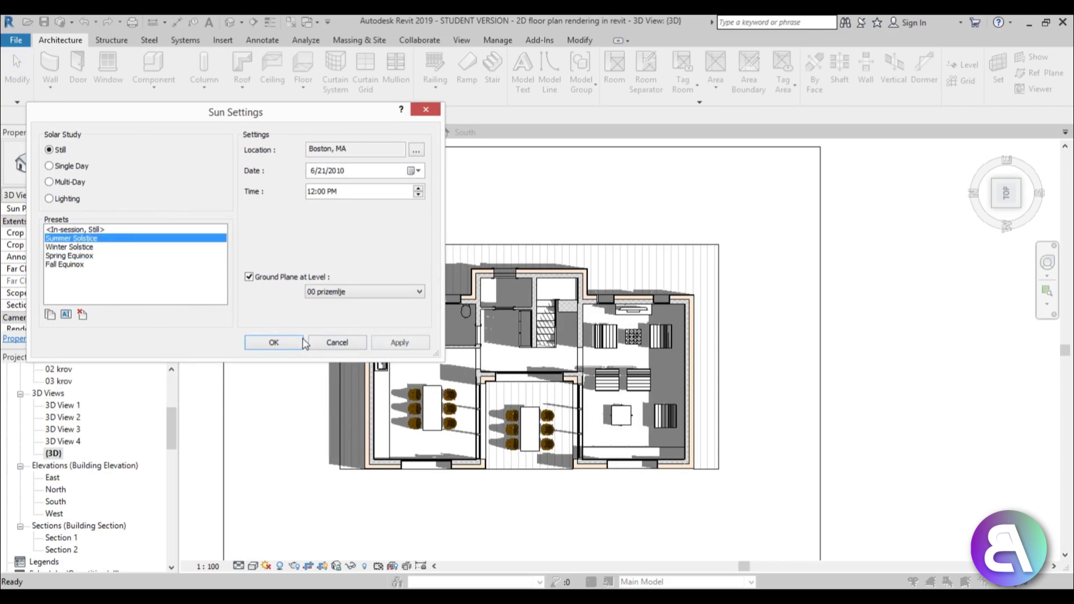
pyautogui.click(401, 343)
pyautogui.click(297, 344)
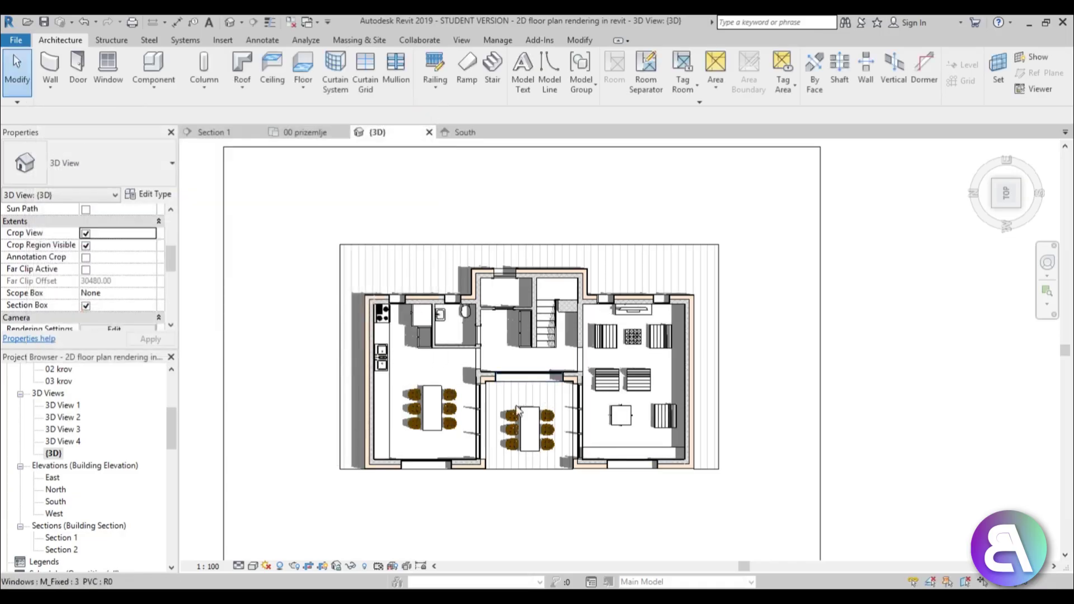
pyautogui.scroll(3, 609, 444)
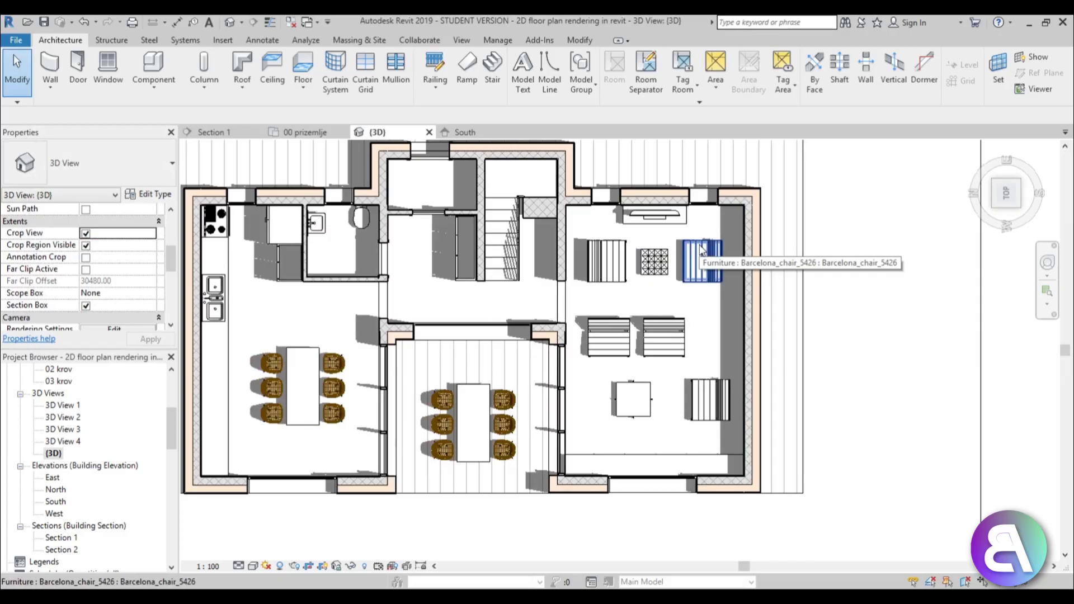
pyautogui.scroll(-2, 576, 321)
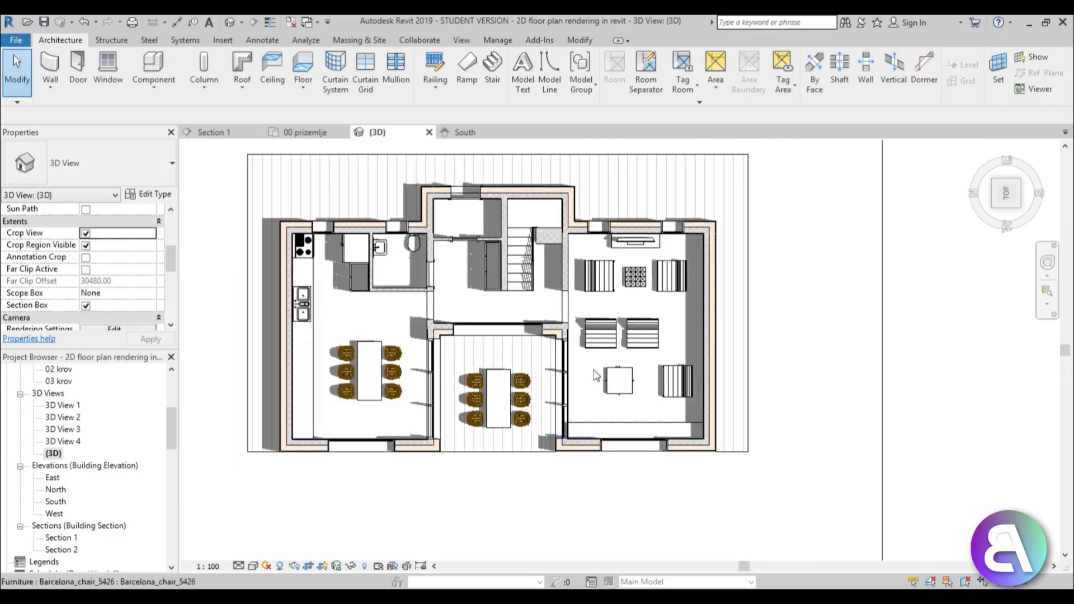
pyautogui.scroll(-3, 596, 376)
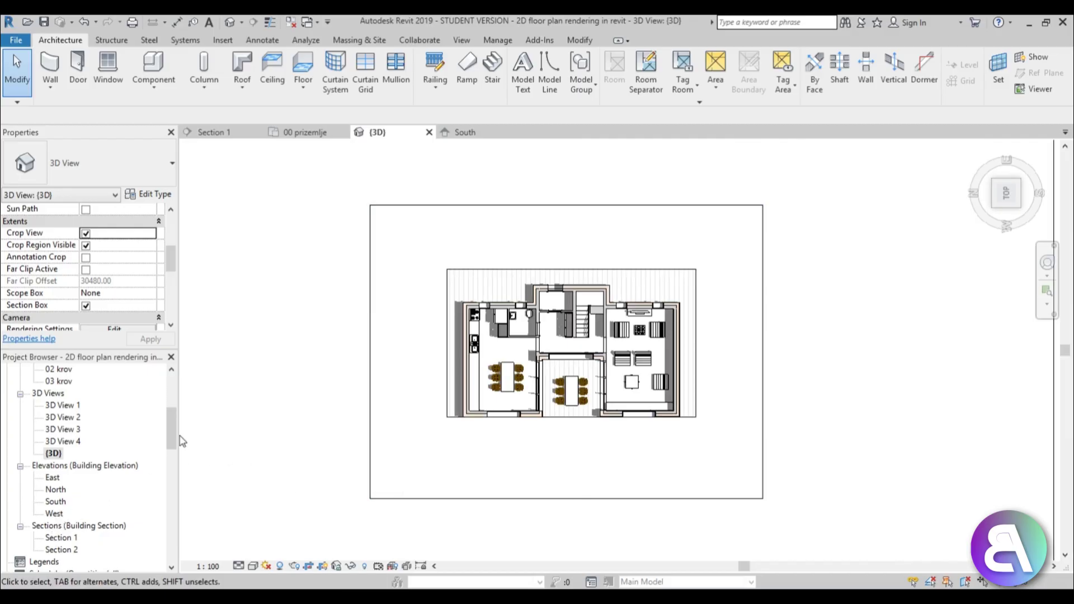
# Step: Open 3D View 2 and set the topography surface's material to Gypsum Wall Board, searching the materials for "whi"
pyautogui.doubleClick(69, 419)
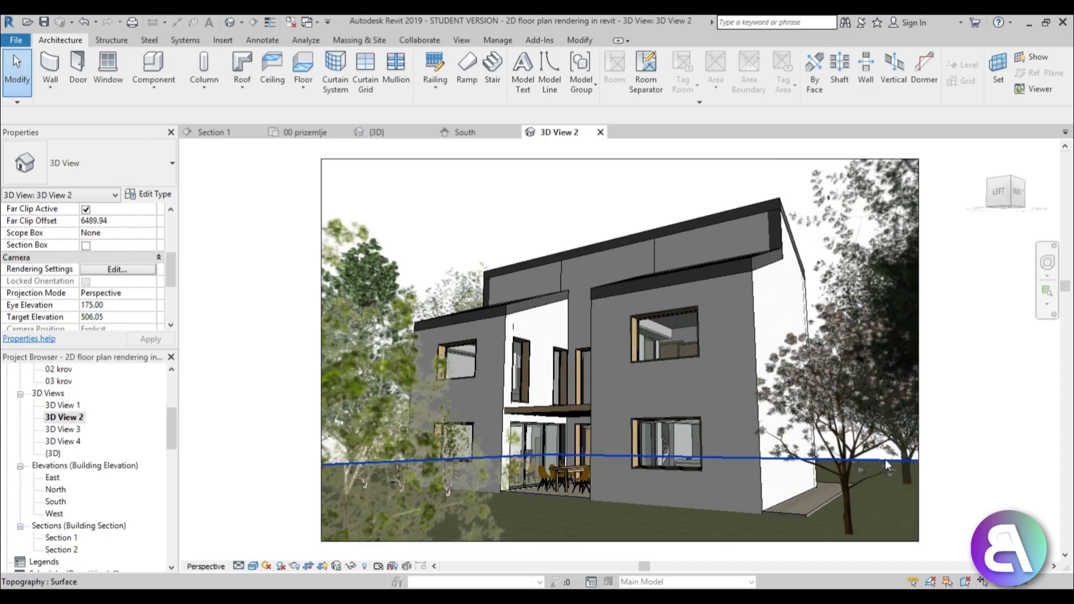
pyautogui.scroll(3, 895, 465)
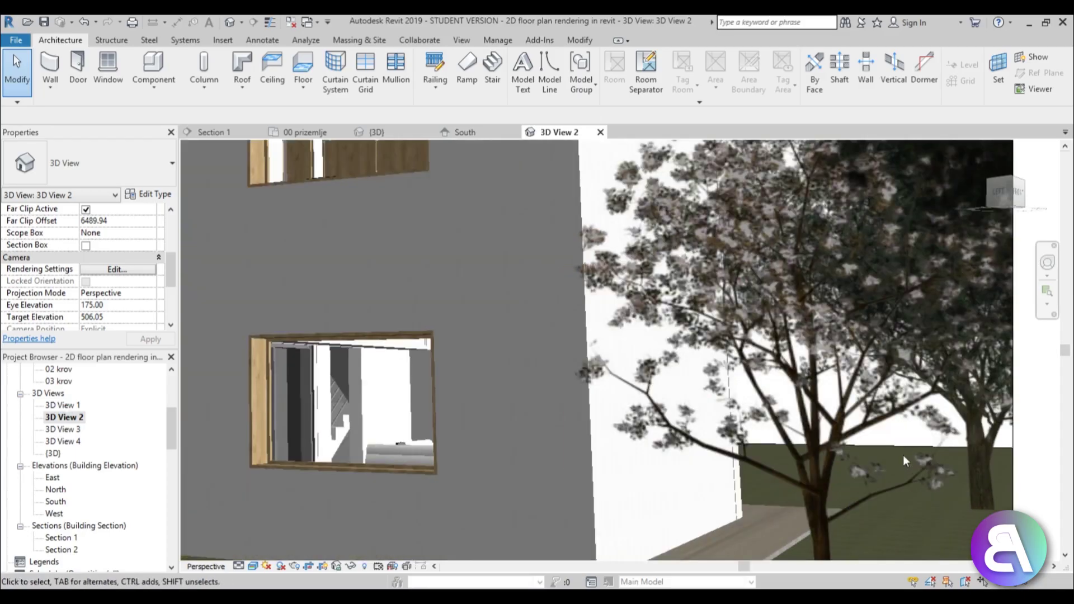
pyautogui.click(904, 448)
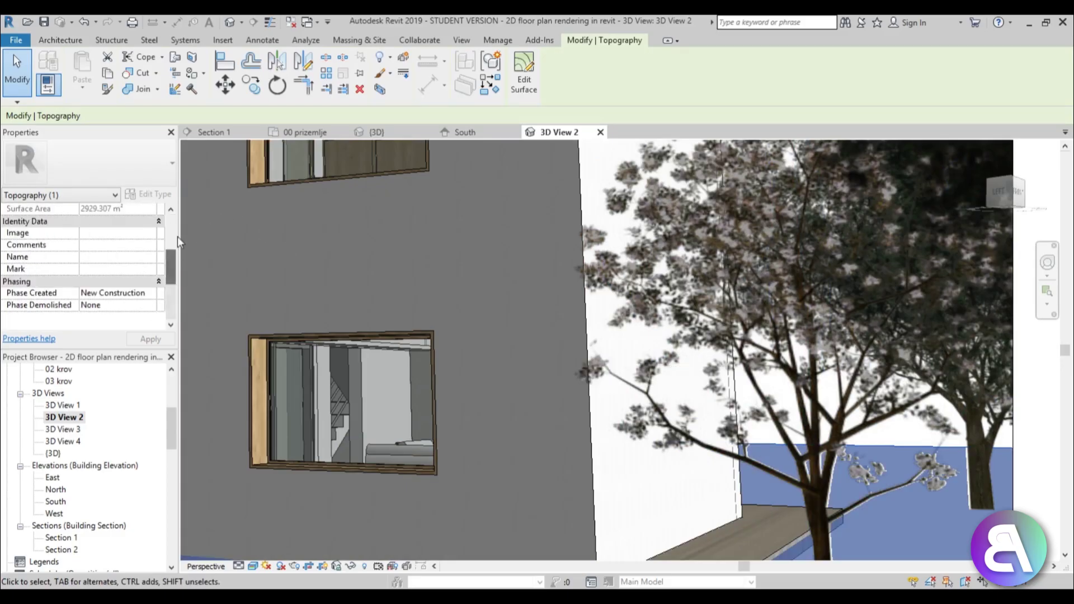
pyautogui.moveTo(167, 284); pyautogui.dragTo(167, 230)
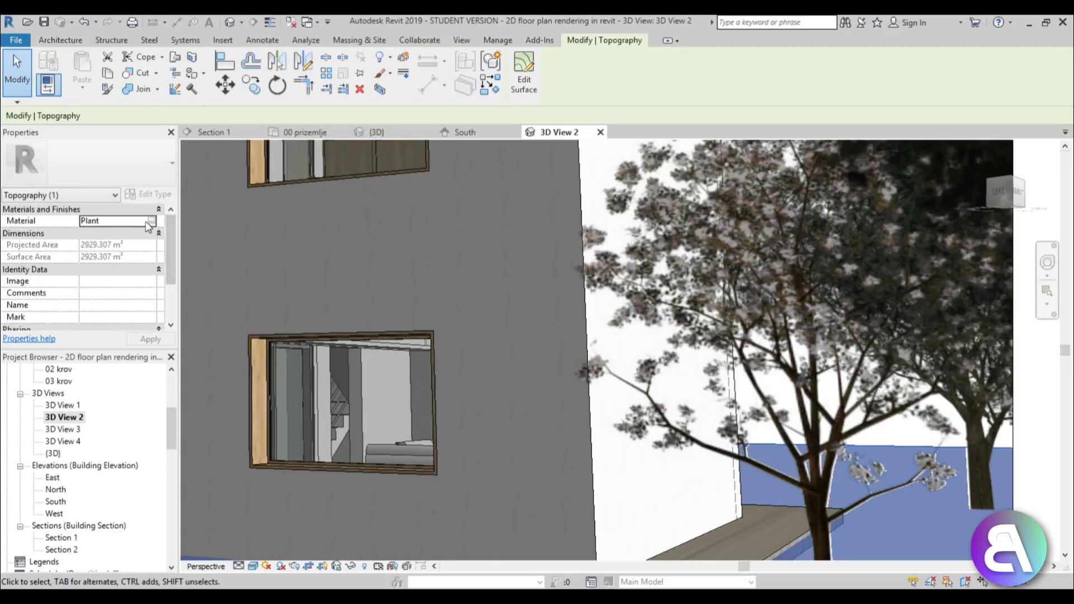
pyautogui.click(151, 221)
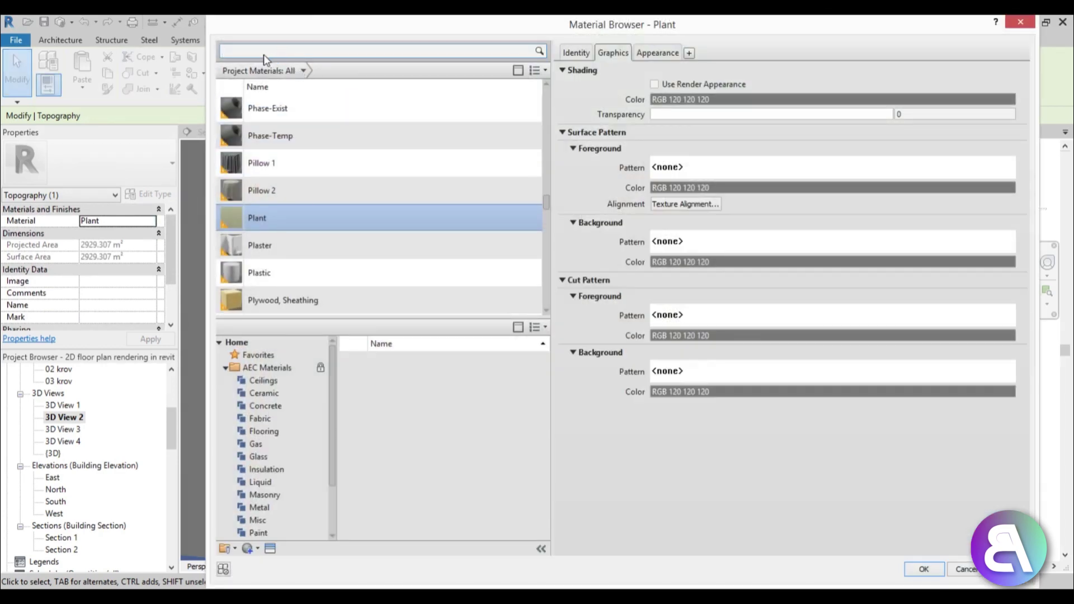
pyautogui.write('whi')
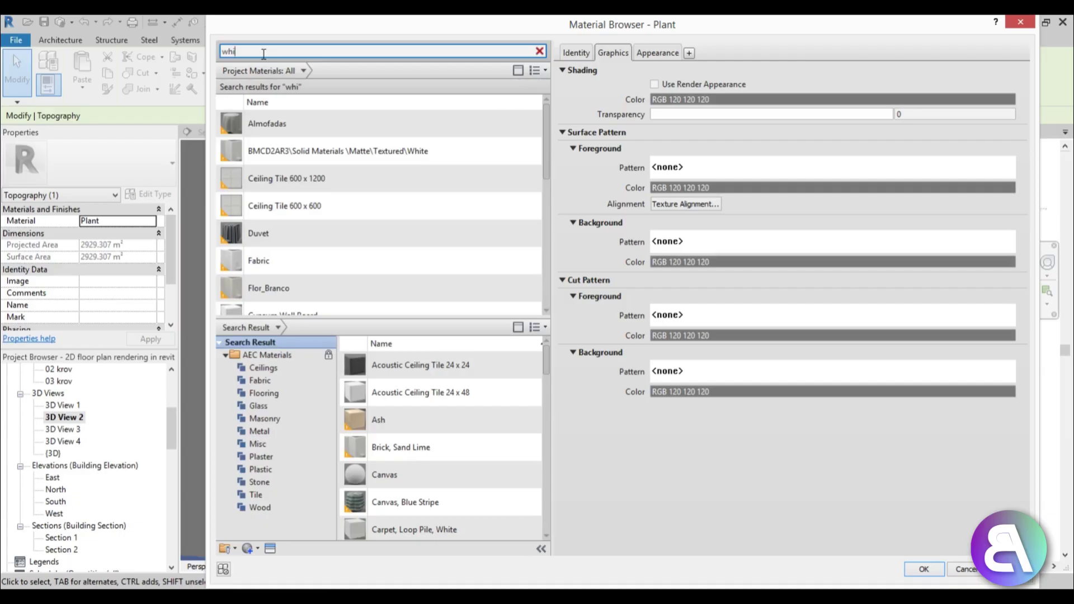
pyautogui.scroll(-3, 338, 201)
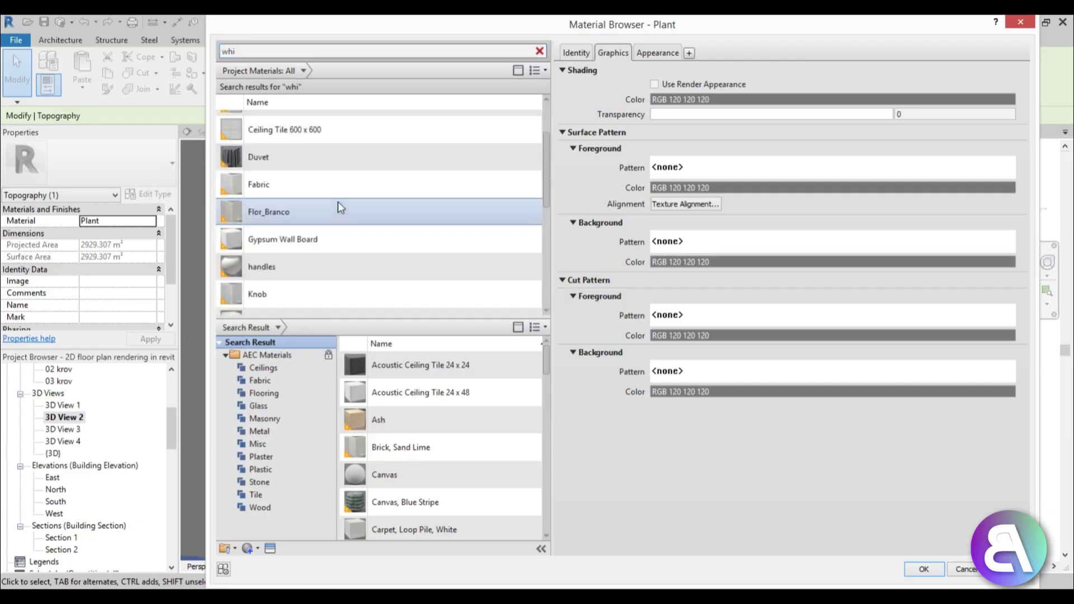
pyautogui.doubleClick(322, 163)
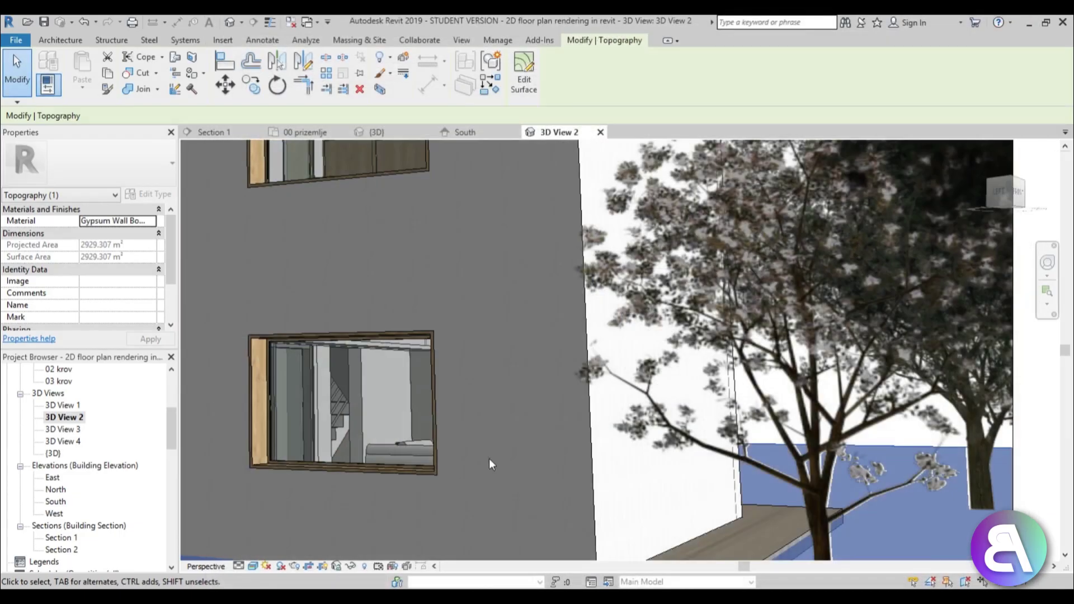
pyautogui.press('Escape')
# Step: Return to the {3D} view and raise the crop region's upper edge slightly to leave more space above the house
pyautogui.doubleClick(62, 441)
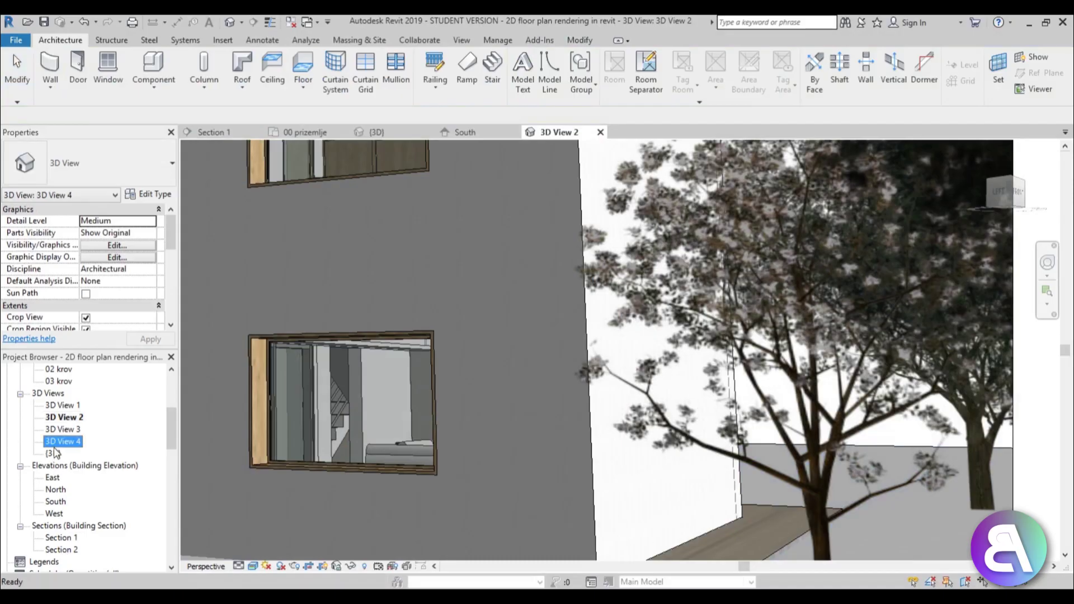
pyautogui.doubleClick(53, 453)
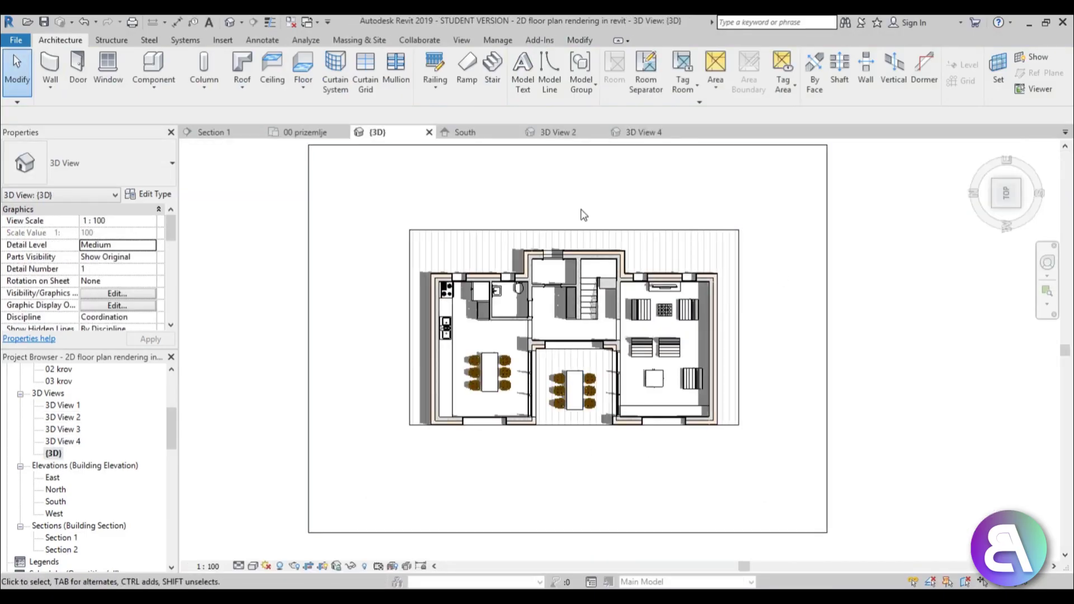
pyautogui.click(566, 207)
pyautogui.moveTo(566, 205); pyautogui.dragTo(567, 189)
pyautogui.click(597, 232)
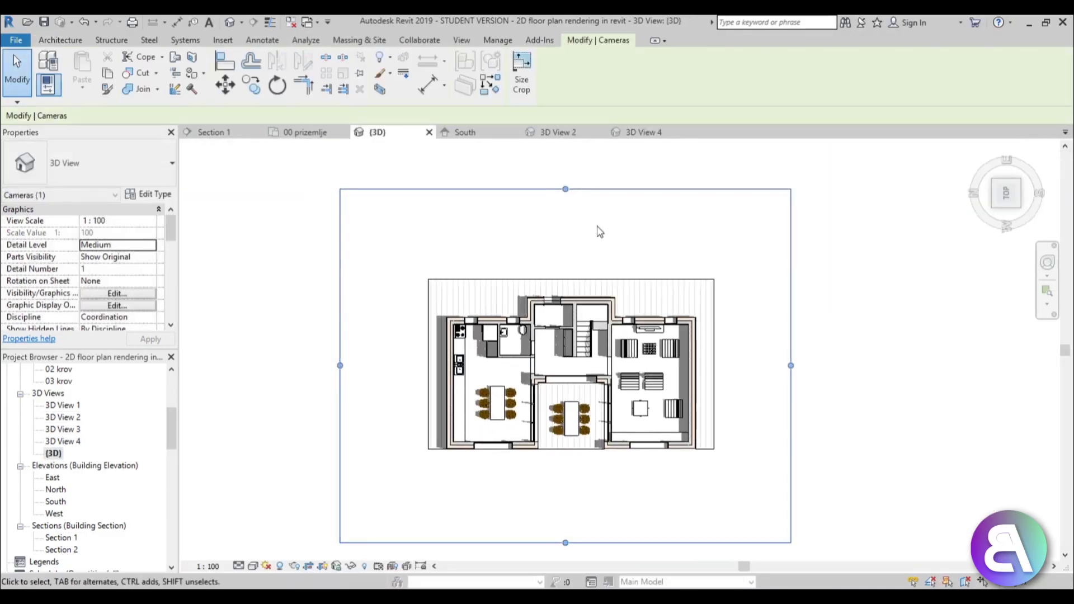
pyautogui.scroll(3, 605, 238)
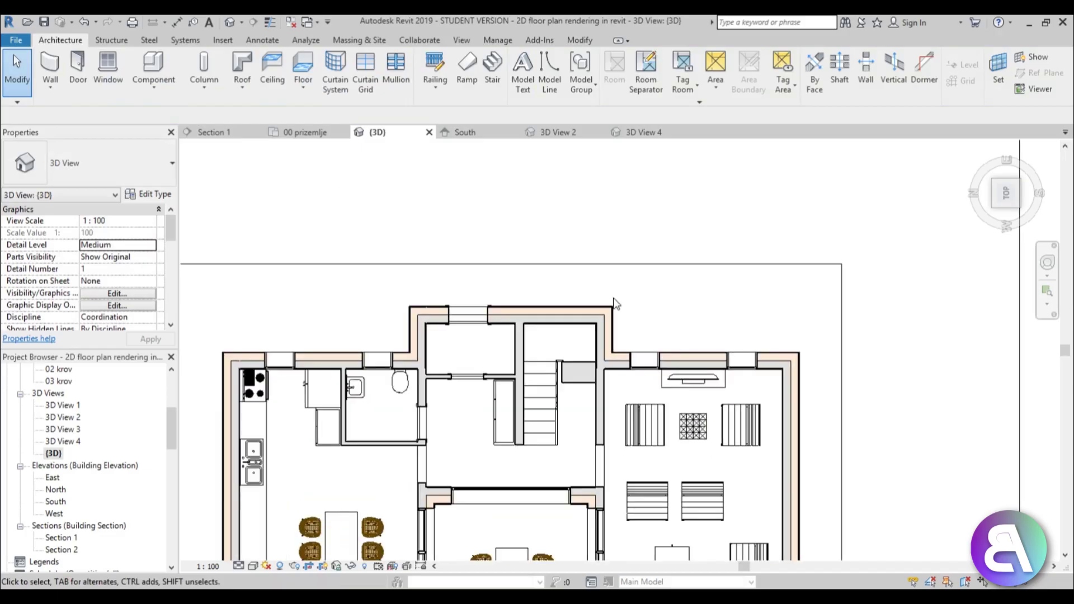
pyautogui.scroll(-4, 714, 307)
pyautogui.scroll(1, 691, 492)
pyautogui.scroll(-1, 686, 495)
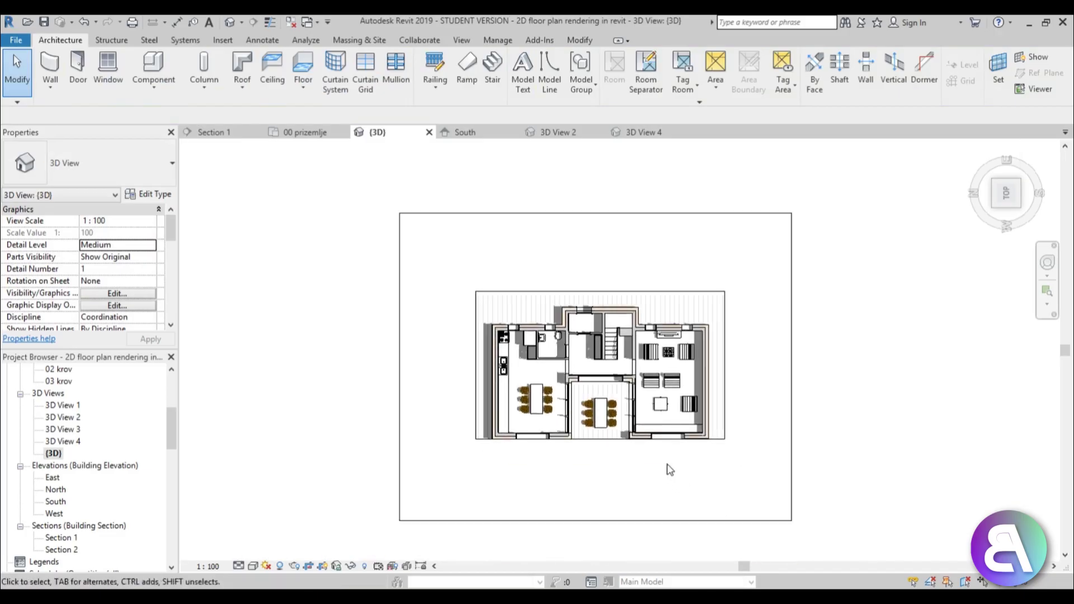
# Step: Open the Rendering dialog and compare the Printer and Screen output resolutions
pyautogui.press('r')
pyautogui.press('r')
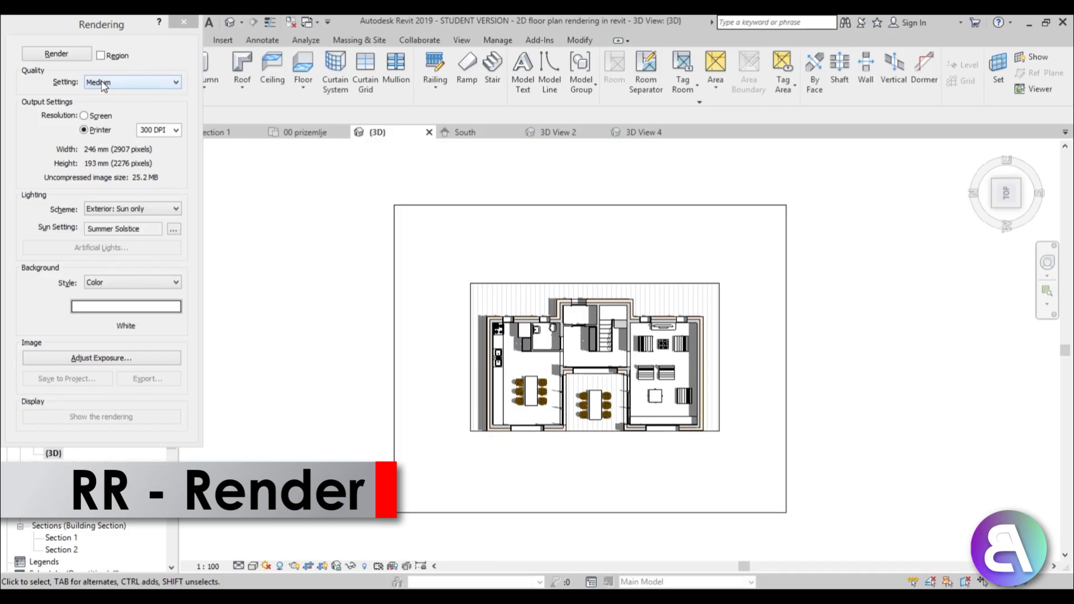
pyautogui.click(154, 130)
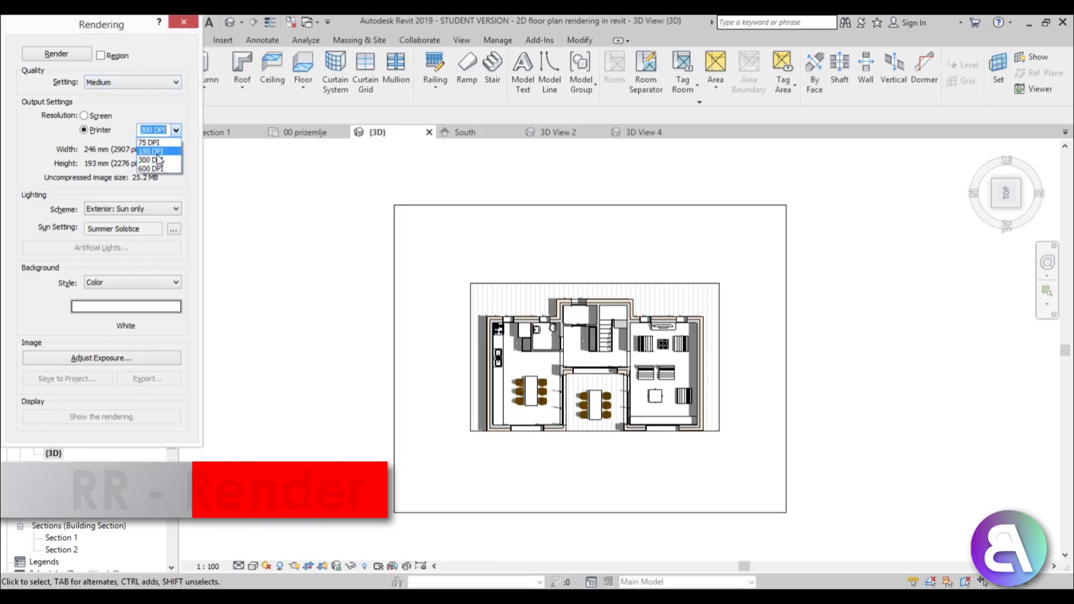
pyautogui.click(152, 143)
pyautogui.click(85, 116)
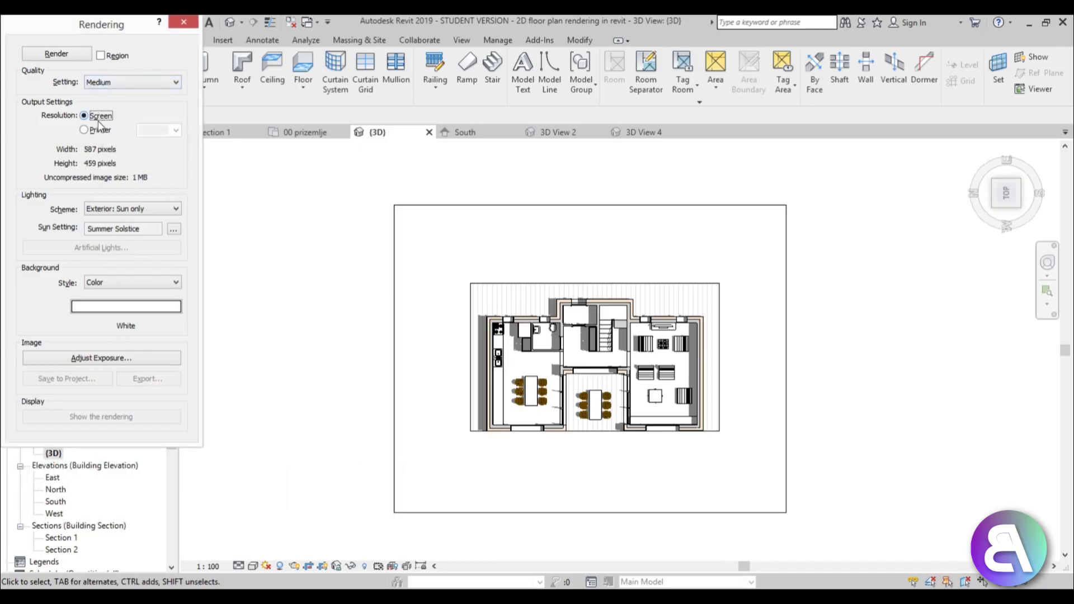
pyautogui.click(98, 131)
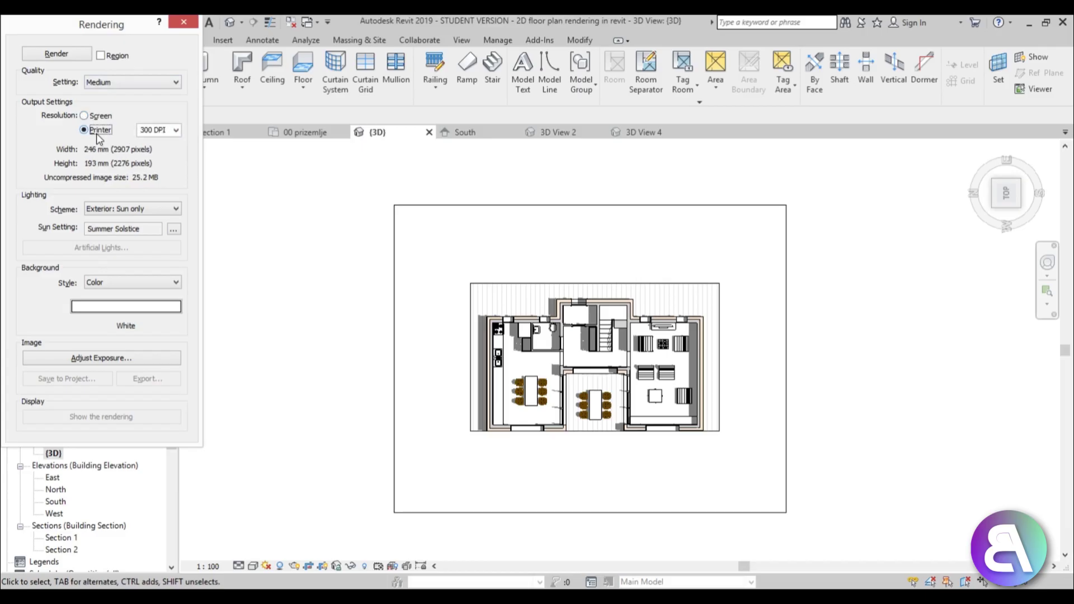
pyautogui.click(101, 116)
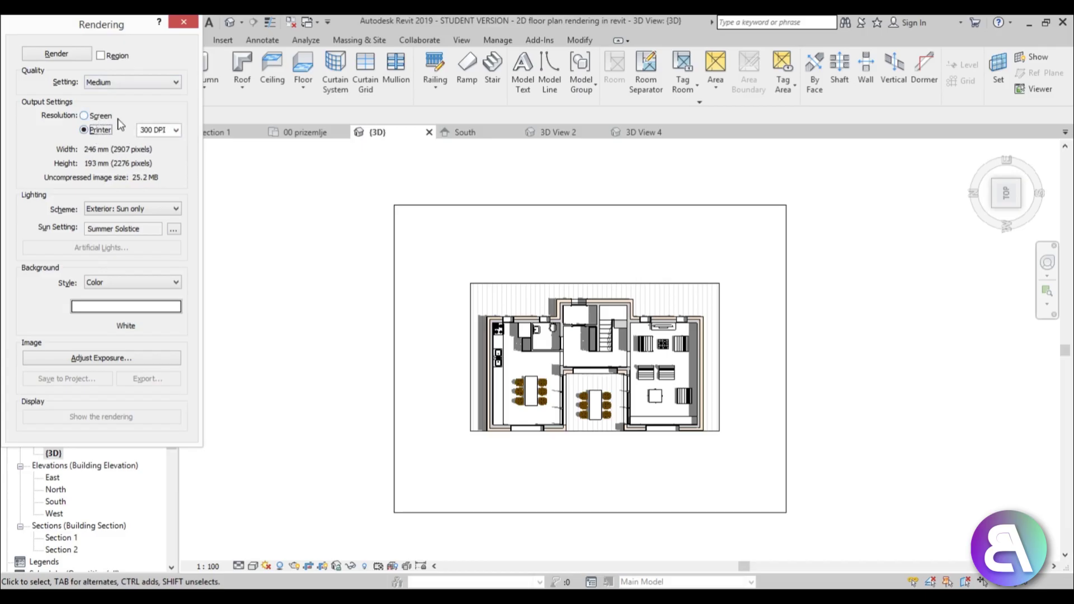
# Step: Set the {3D} view's scale to 1:50 and reopen the Rendering dialog to refresh its output size
pyautogui.click(216, 567)
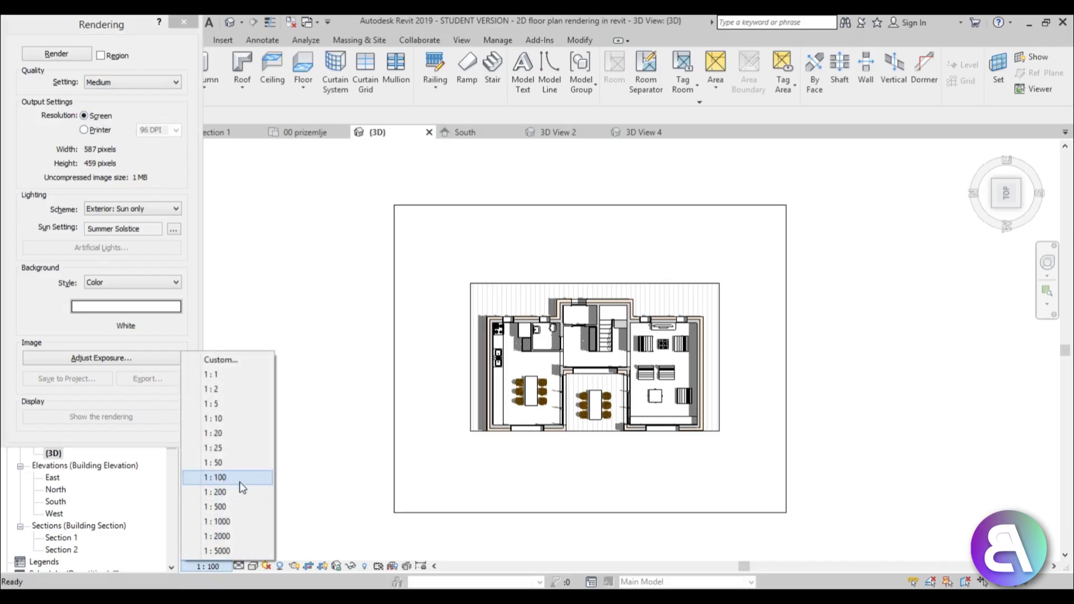
pyautogui.click(238, 463)
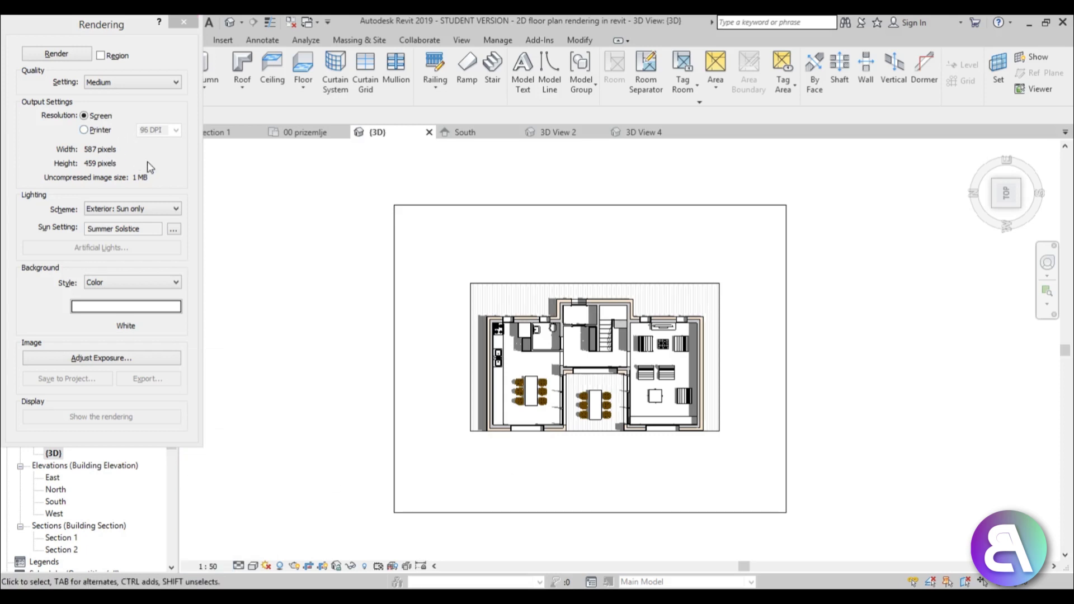
pyautogui.click(184, 24)
pyautogui.press('r')
pyautogui.press('r')
# Step: Set the render's output resolution to Printer at 150 DPI
pyautogui.click(107, 130)
pyautogui.click(102, 116)
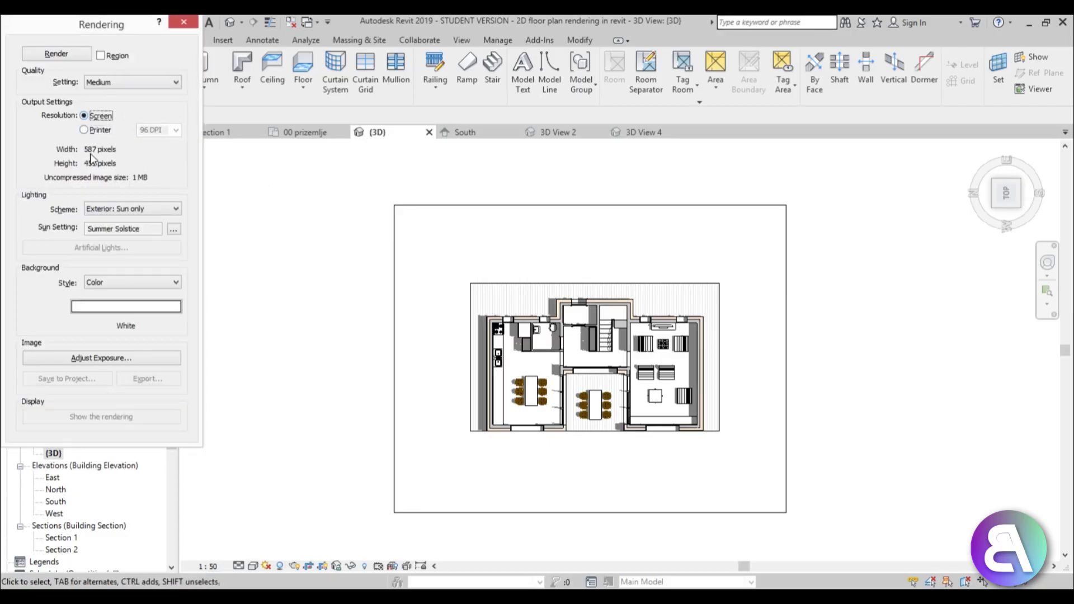
pyautogui.click(84, 130)
pyautogui.click(176, 130)
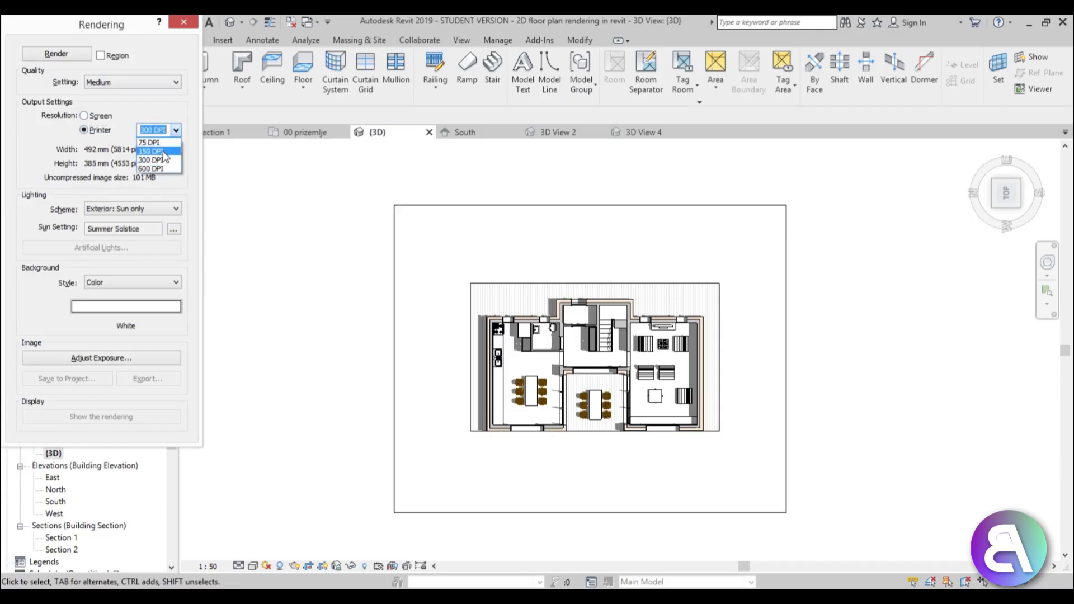
pyautogui.click(151, 151)
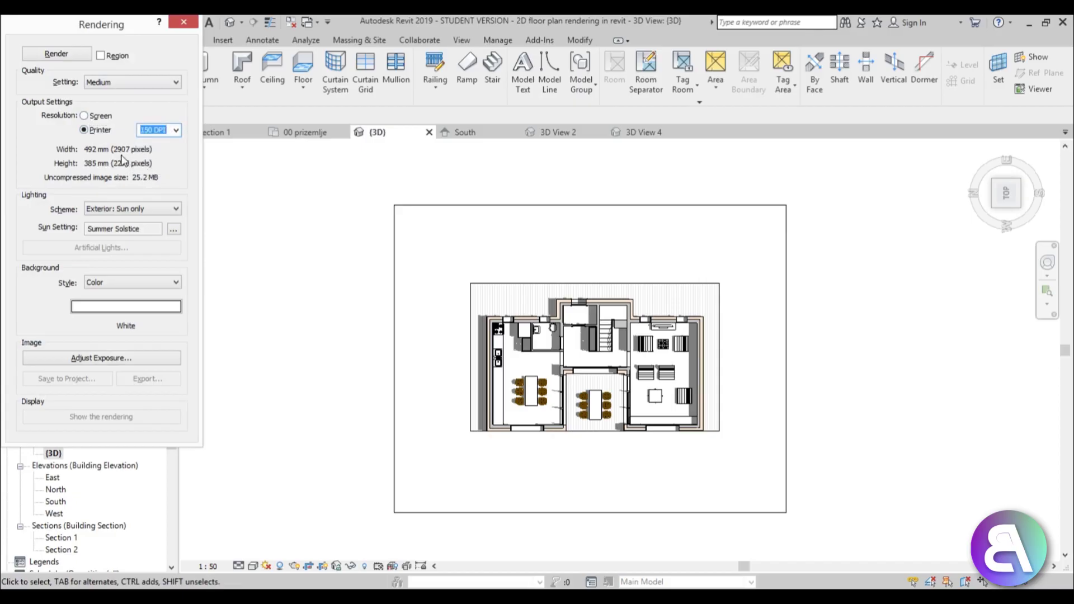
# Step: Lower the printer output resolution to 75 DPI and render the {3D} view
pyautogui.click(176, 130)
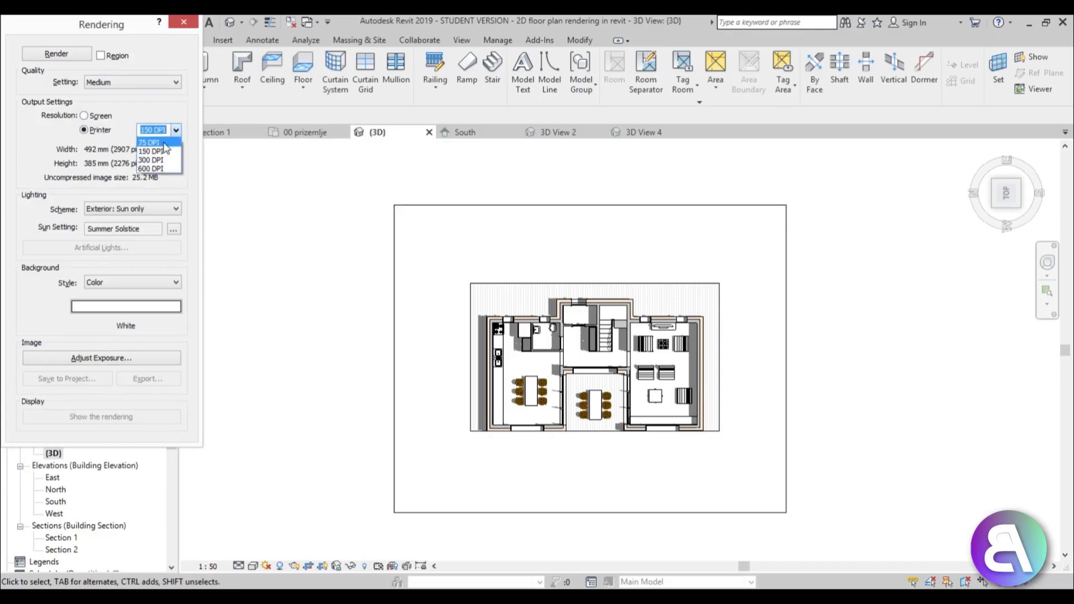
pyautogui.click(164, 143)
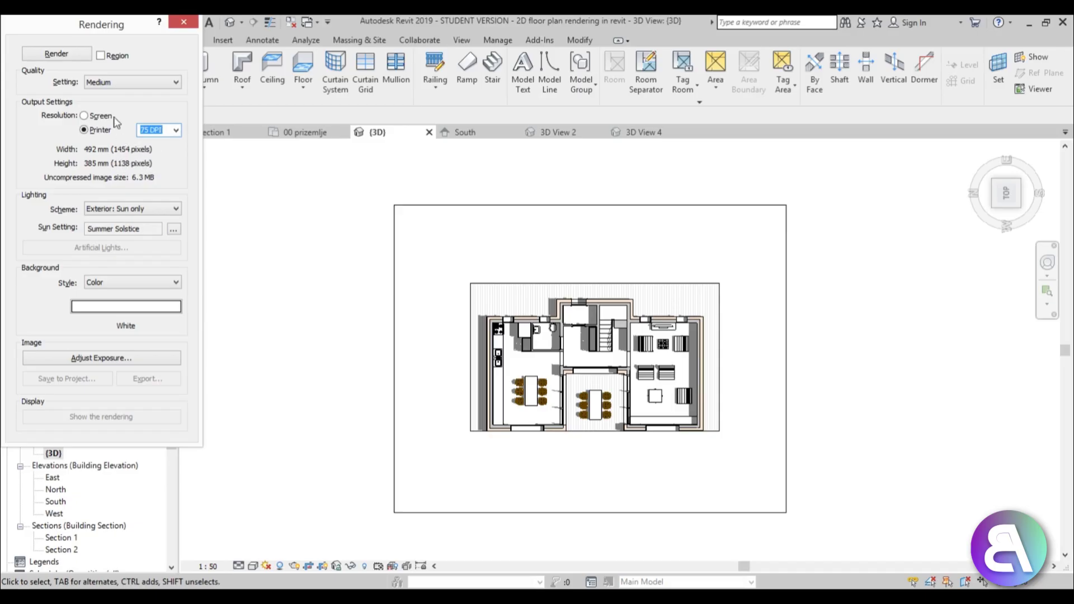
pyautogui.click(62, 56)
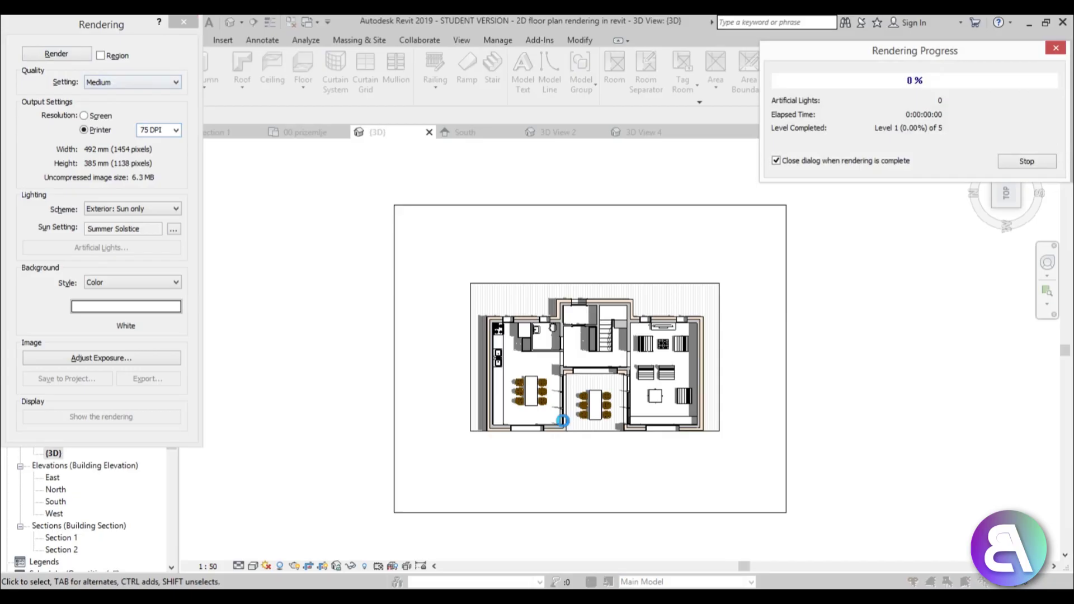
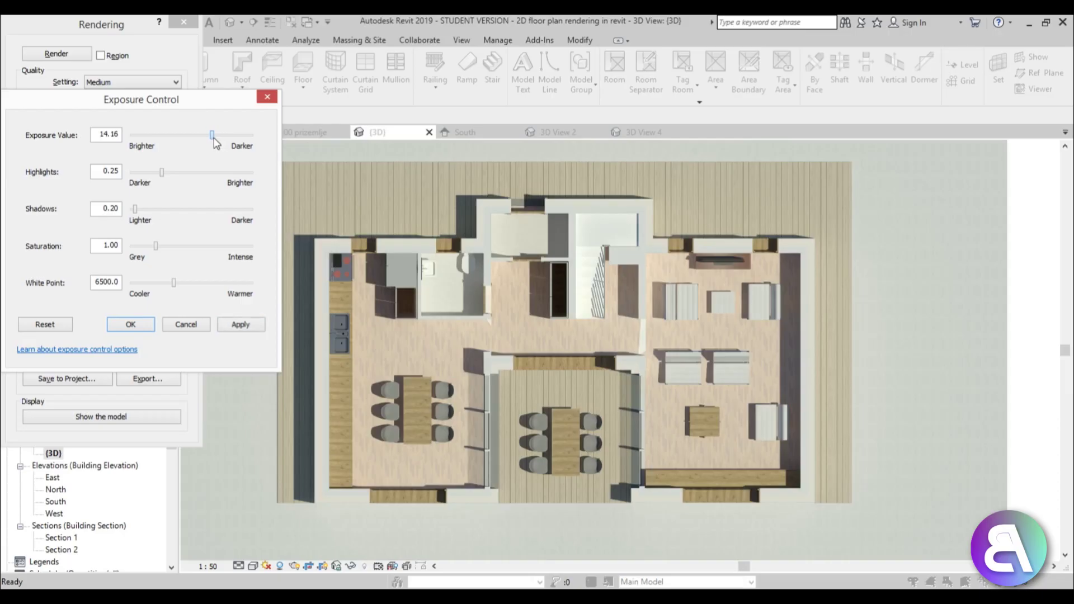
# Step: Try exposure values of 14.16, 14.00 and 14.28 on the finished rendering
pyautogui.click(238, 326)
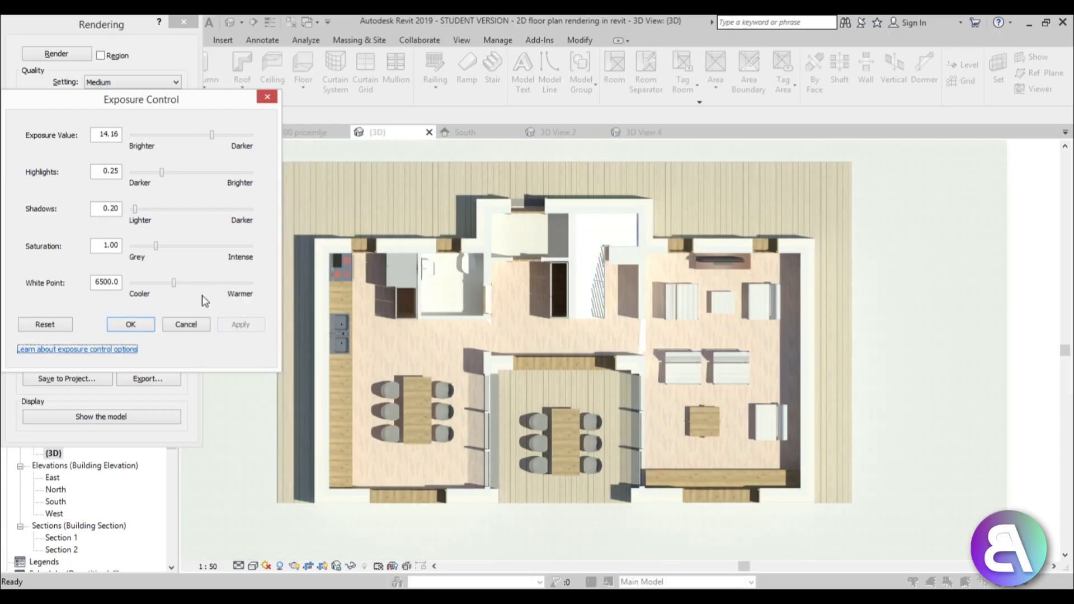
pyautogui.click(118, 135)
pyautogui.press('Return')
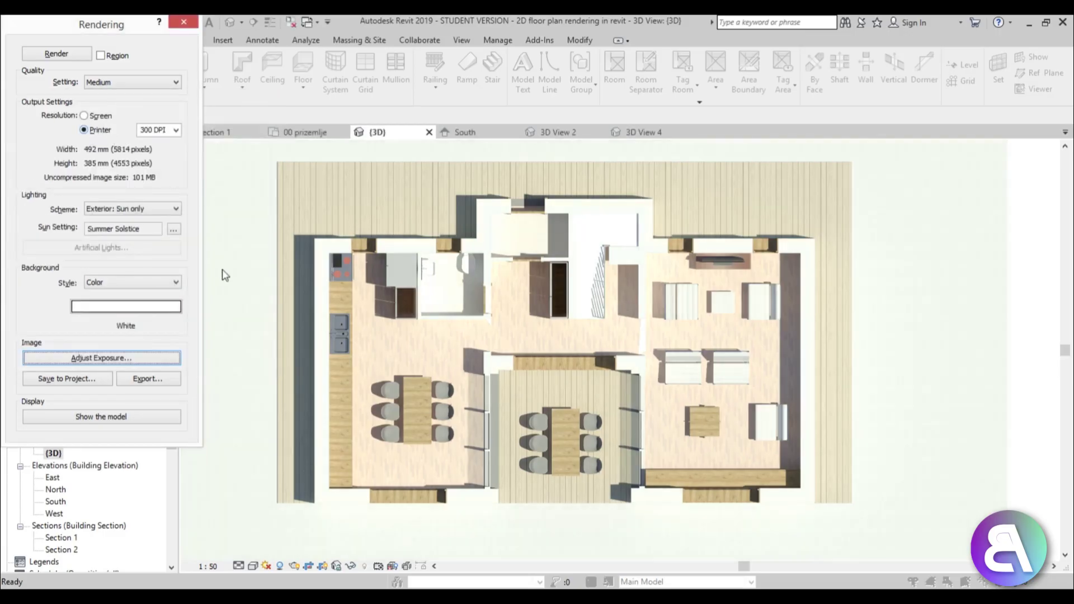
pyautogui.click(132, 361)
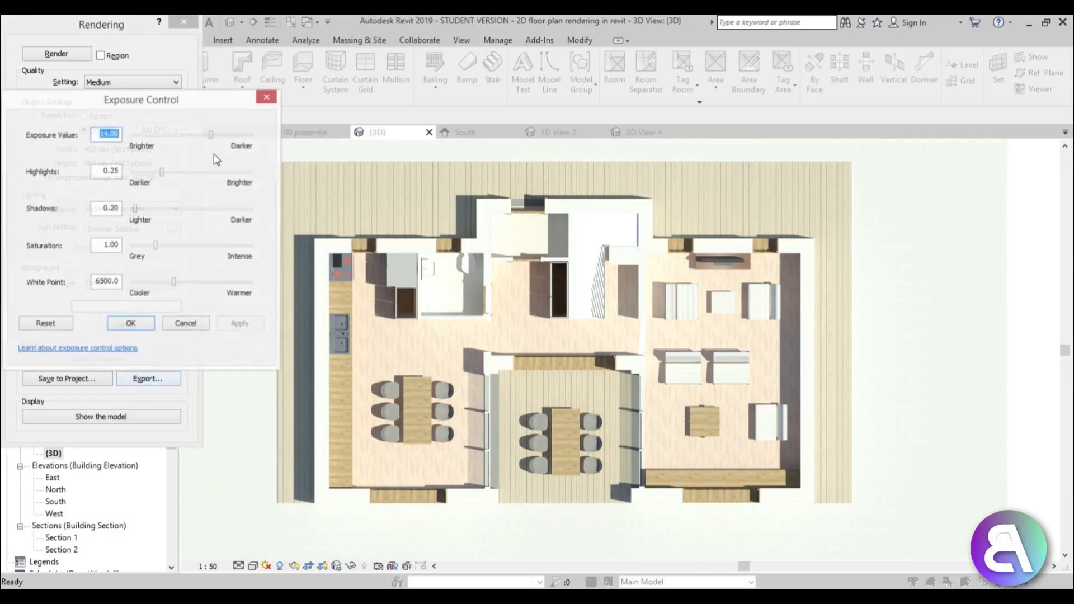
pyautogui.moveTo(211, 140); pyautogui.dragTo(212, 137)
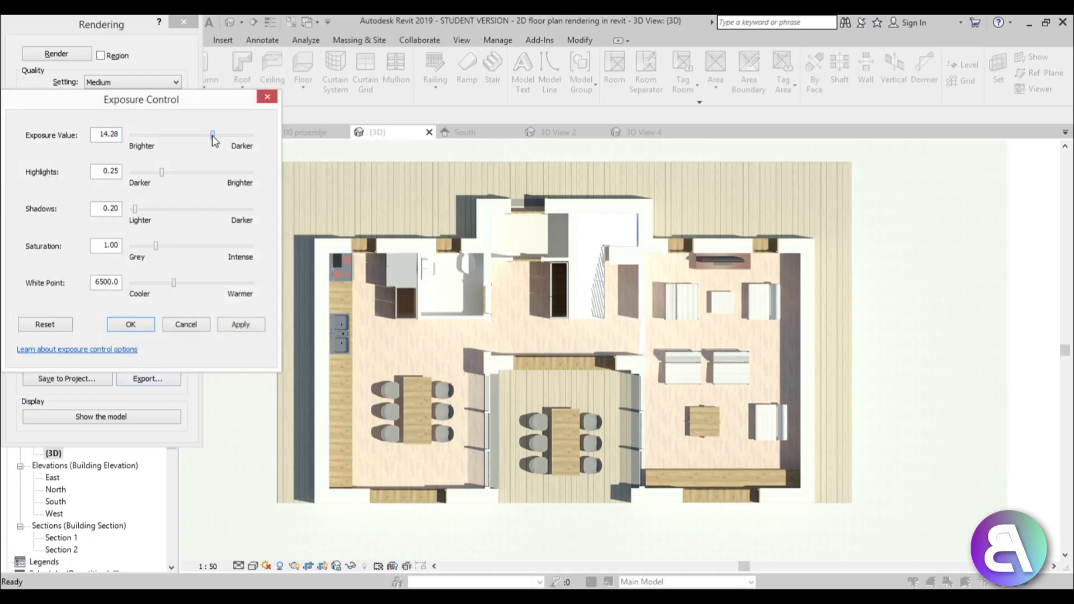
pyautogui.click(235, 325)
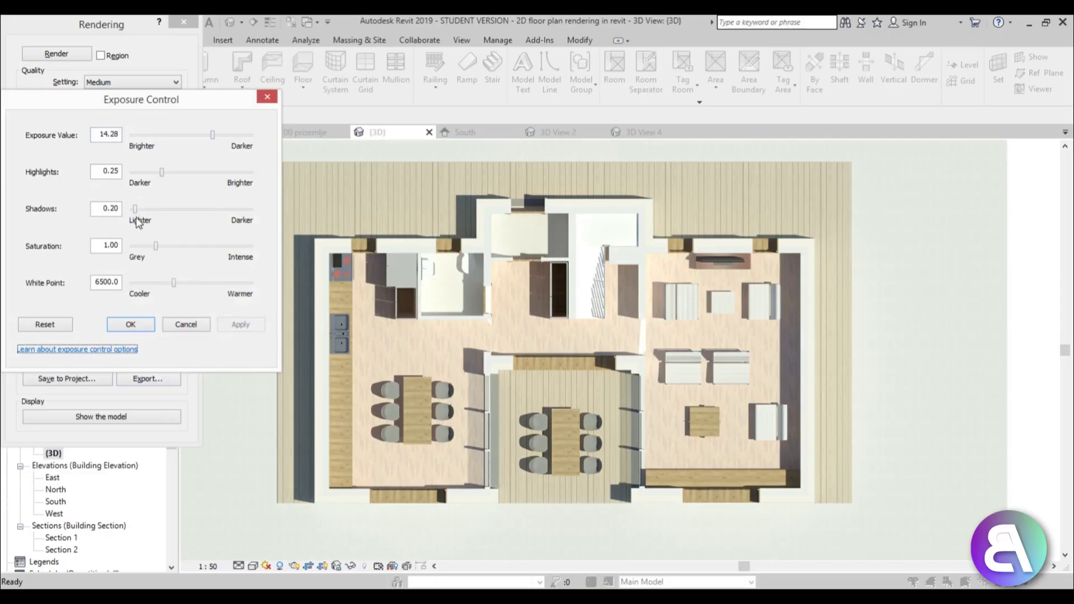
# Step: Set the rendering's shadows to 0.10 and highlights to 0.00 and apply both
pyautogui.moveTo(134, 211); pyautogui.dragTo(132, 211)
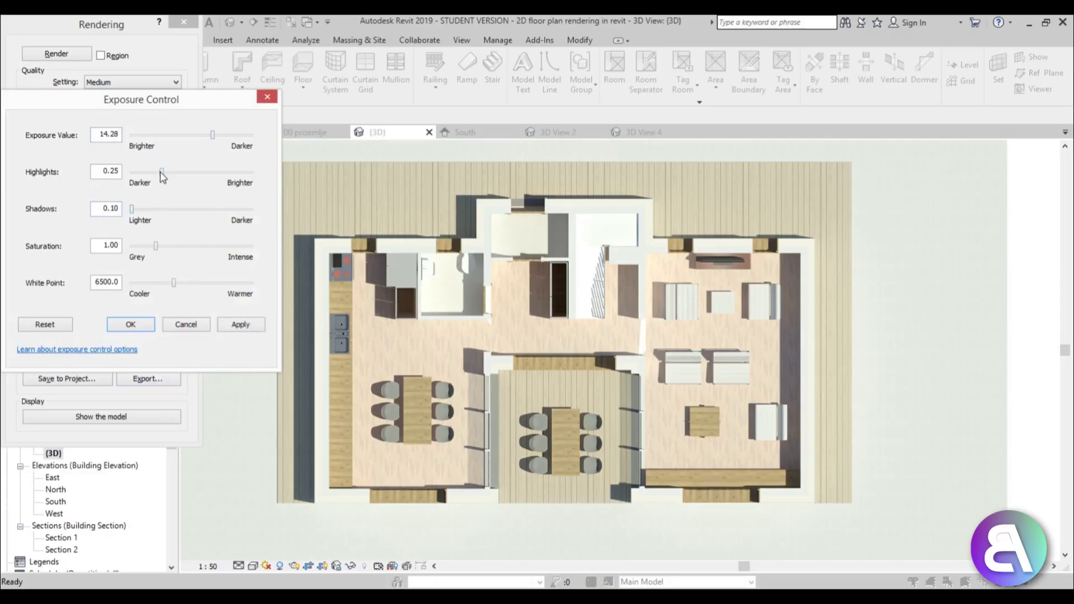
pyautogui.moveTo(162, 173); pyautogui.dragTo(23, 178)
pyautogui.click(240, 326)
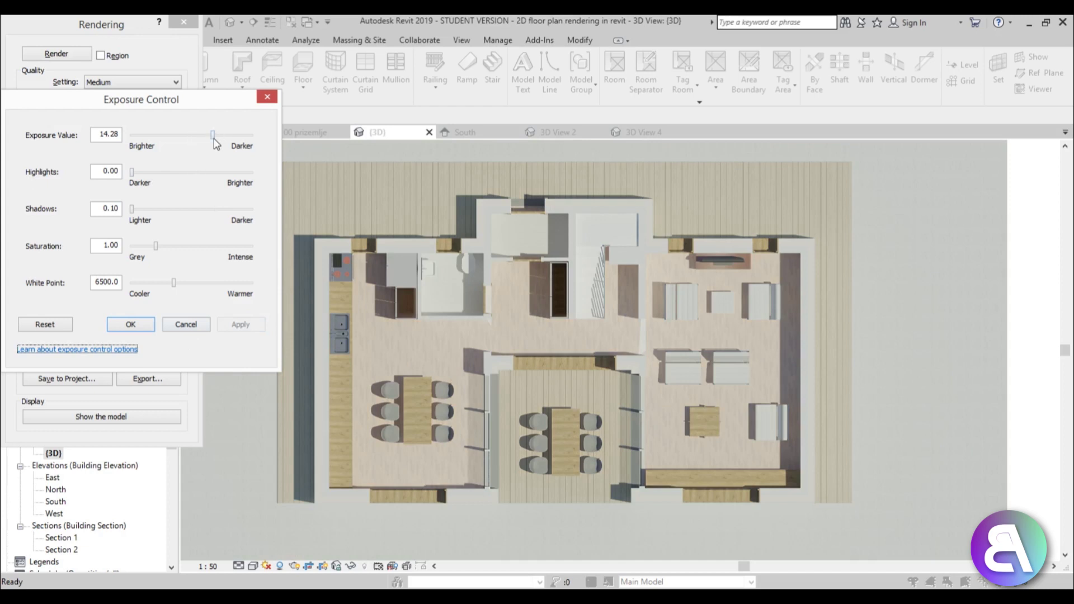
# Step: Try brightening the rendering with exposure values of 13.80 and 12.86
pyautogui.moveTo(213, 137); pyautogui.dragTo(211, 137)
pyautogui.click(241, 325)
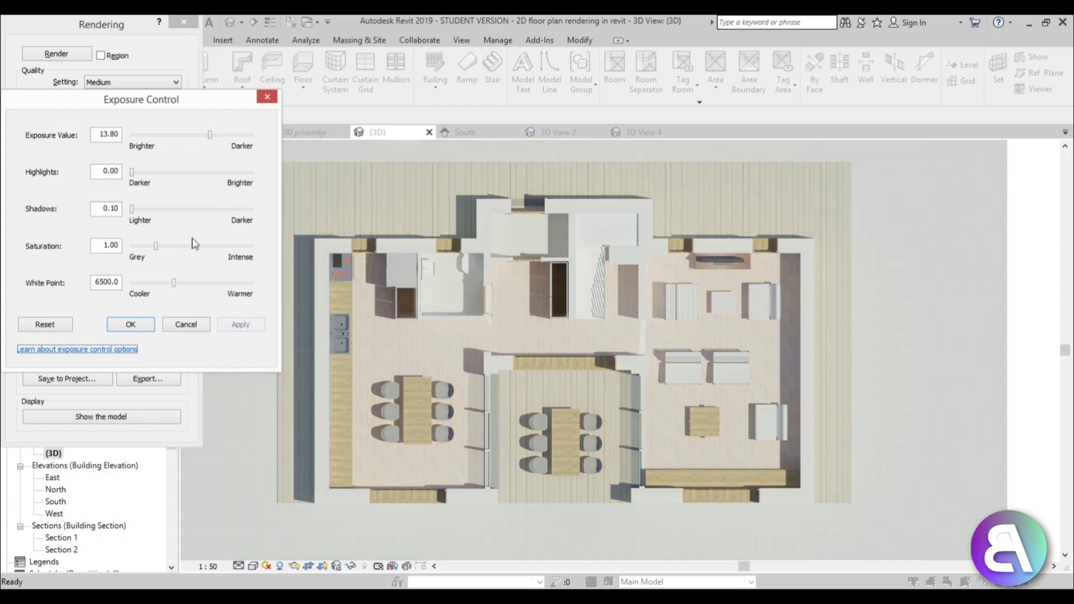
pyautogui.moveTo(213, 137); pyautogui.dragTo(205, 136)
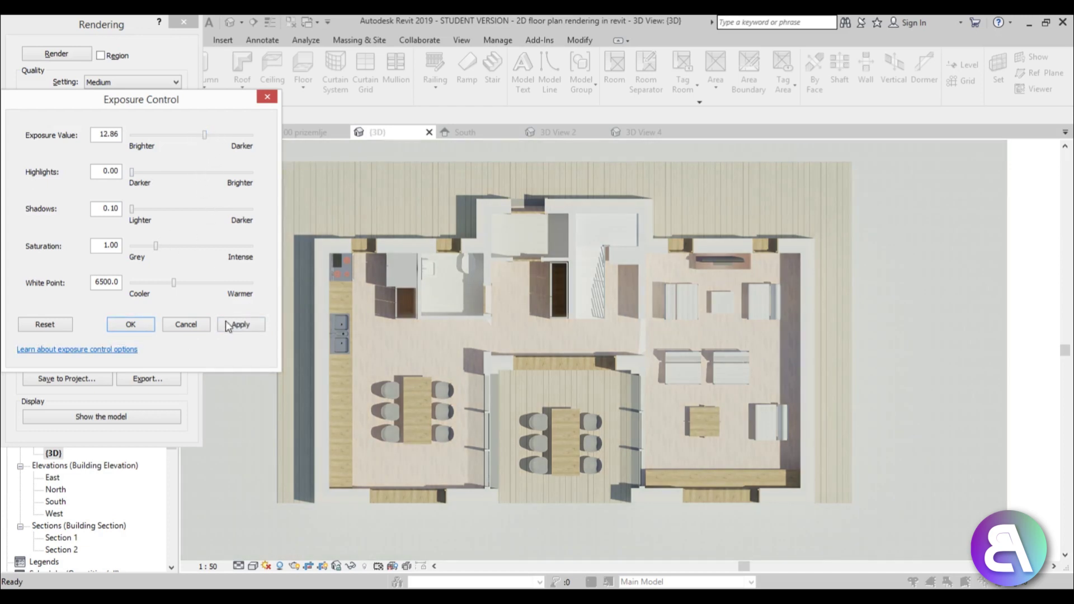
pyautogui.click(234, 326)
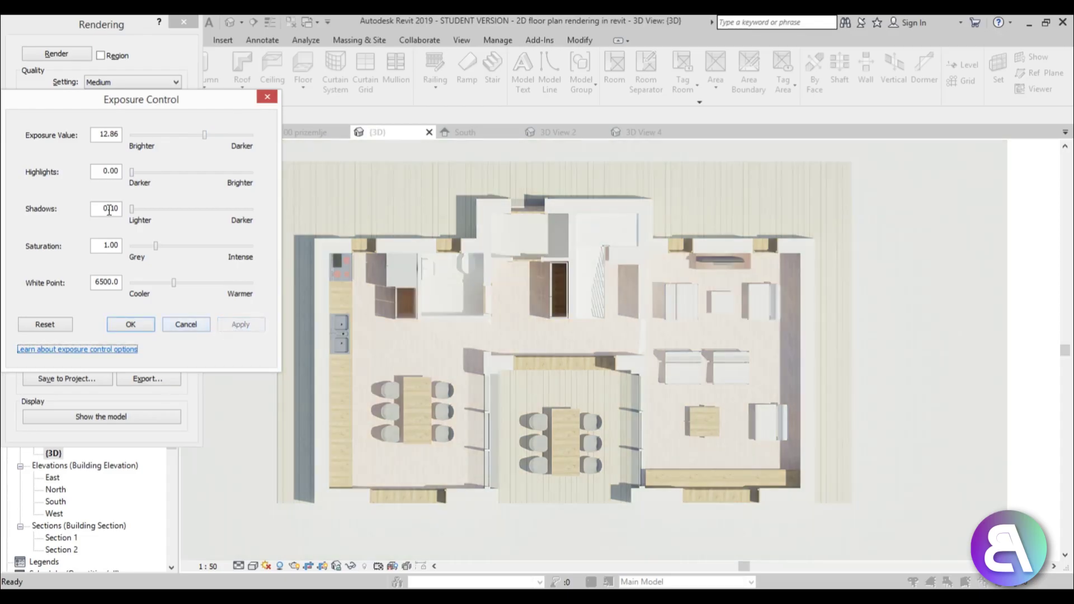
# Step: Raise the rendering's highlights to 0.30 and set its exposure value to 14.63, applying both
pyautogui.moveTo(132, 174); pyautogui.dragTo(167, 172)
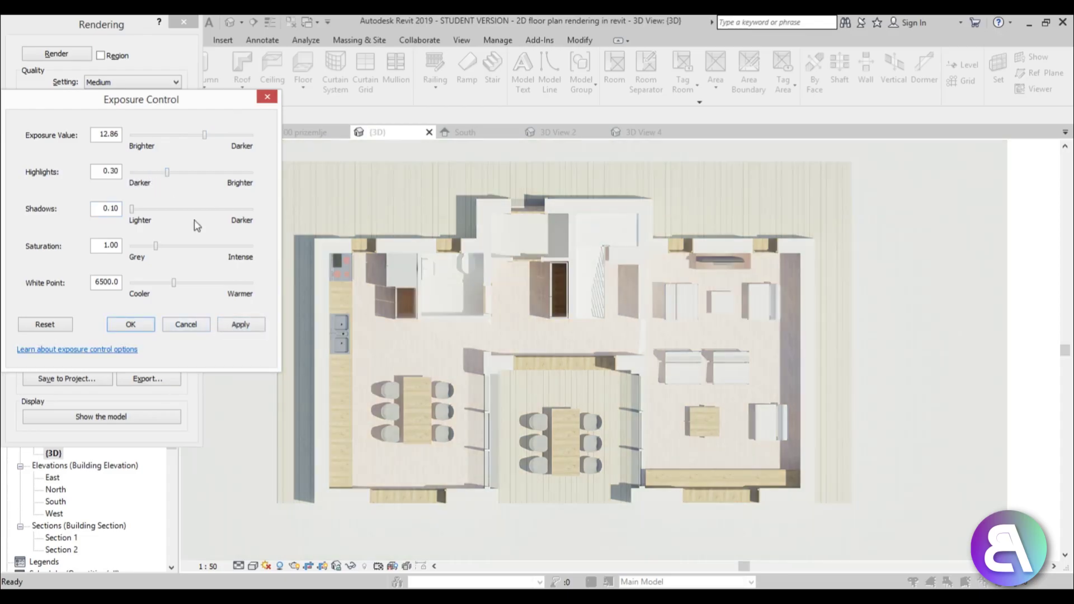
pyautogui.click(242, 327)
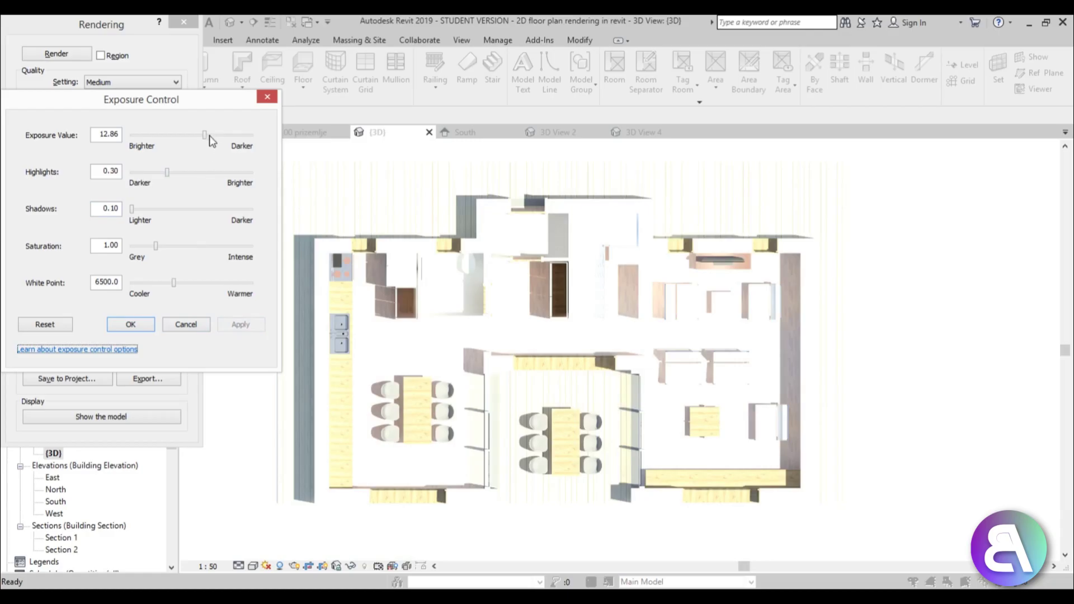
pyautogui.moveTo(205, 136); pyautogui.dragTo(214, 136)
pyautogui.click(241, 326)
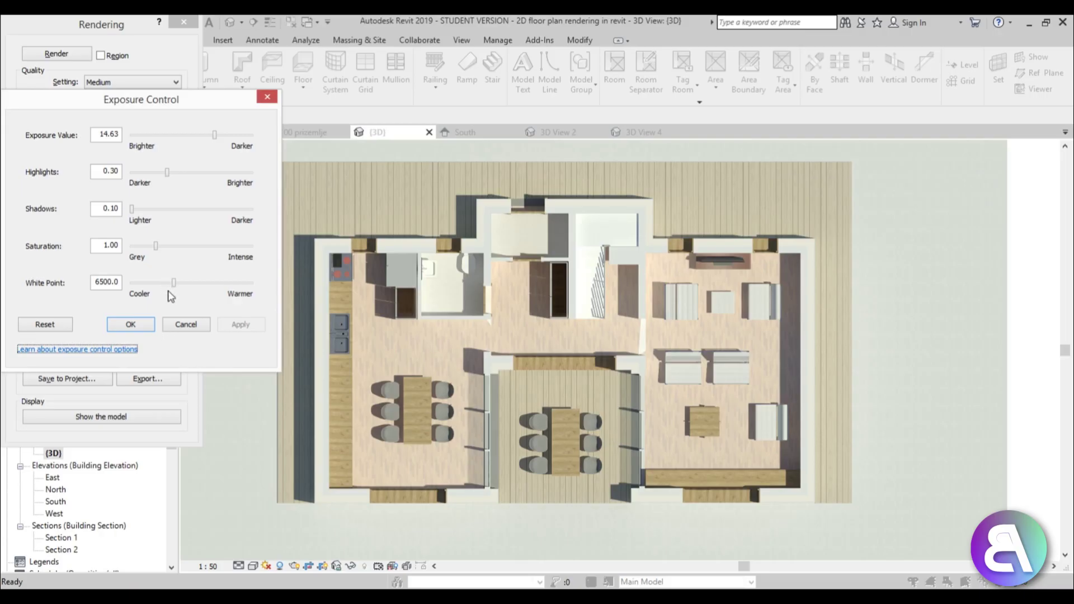
# Step: Make the rendering's white point slightly warmer, reduce its saturation slightly, and accept the exposure settings
pyautogui.moveTo(174, 283)
pyautogui.mouseDown()
pyautogui.moveTo(190, 282)
pyautogui.moveTo(180, 282)
pyautogui.mouseUp()
pyautogui.click(242, 326)
pyautogui.click(240, 324)
pyautogui.click(241, 325)
pyautogui.moveTo(156, 248); pyautogui.dragTo(150, 246)
pyautogui.click(235, 325)
pyautogui.click(131, 325)
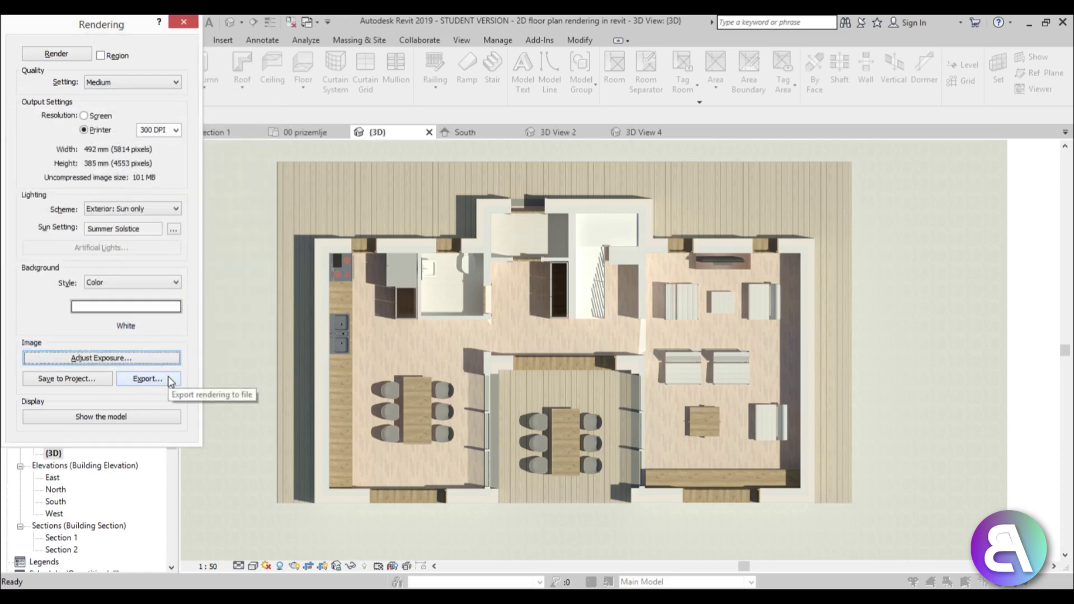
# Step: Export the rendering to the Desktop as a JPEG file named 3D
pyautogui.click(147, 379)
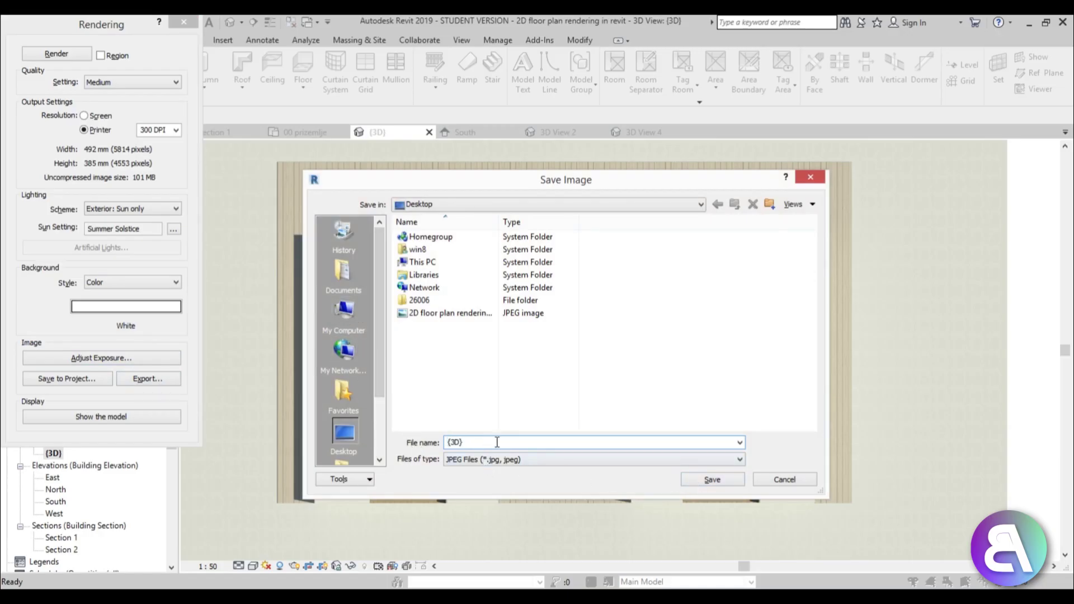
pyautogui.write('3')
pyautogui.click(727, 480)
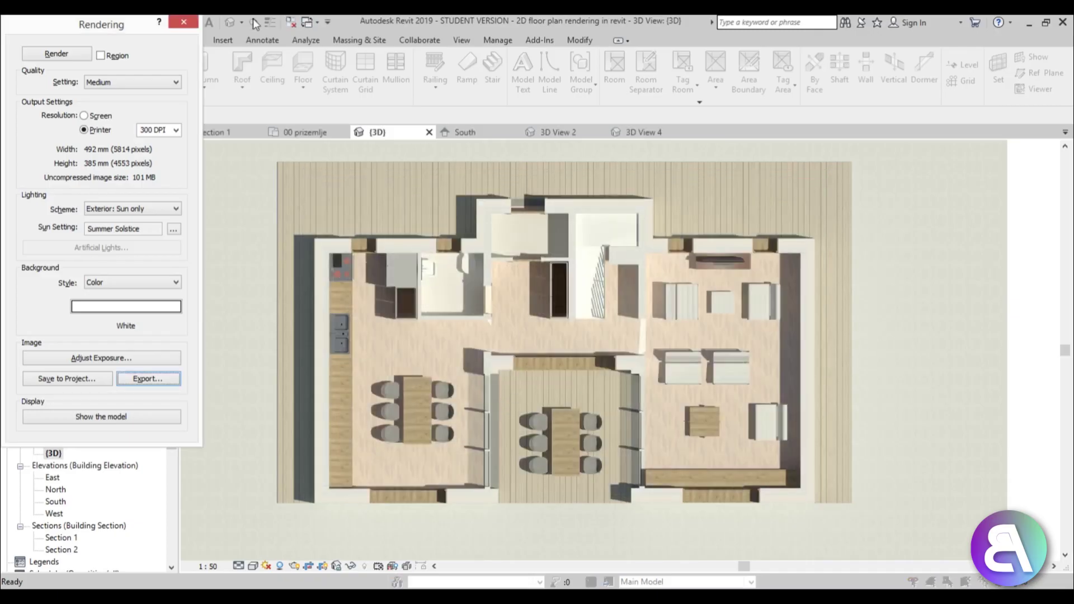
# Step: Close the Rendering dialog and open the 00 prizemlje floor plan
pyautogui.click(185, 24)
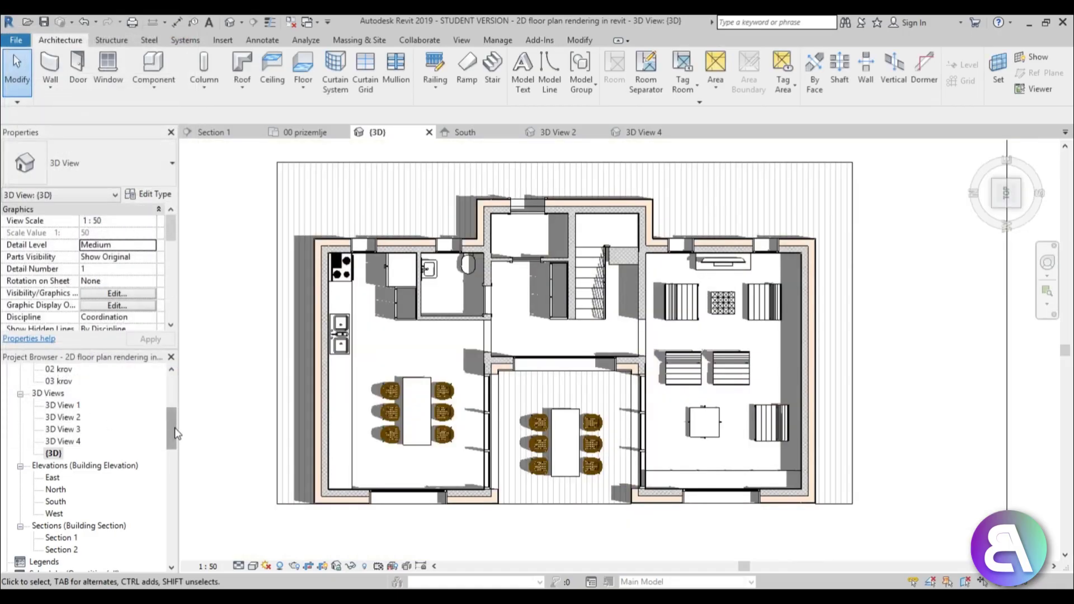
pyautogui.moveTo(178, 442); pyautogui.dragTo(179, 384)
pyautogui.doubleClick(66, 417)
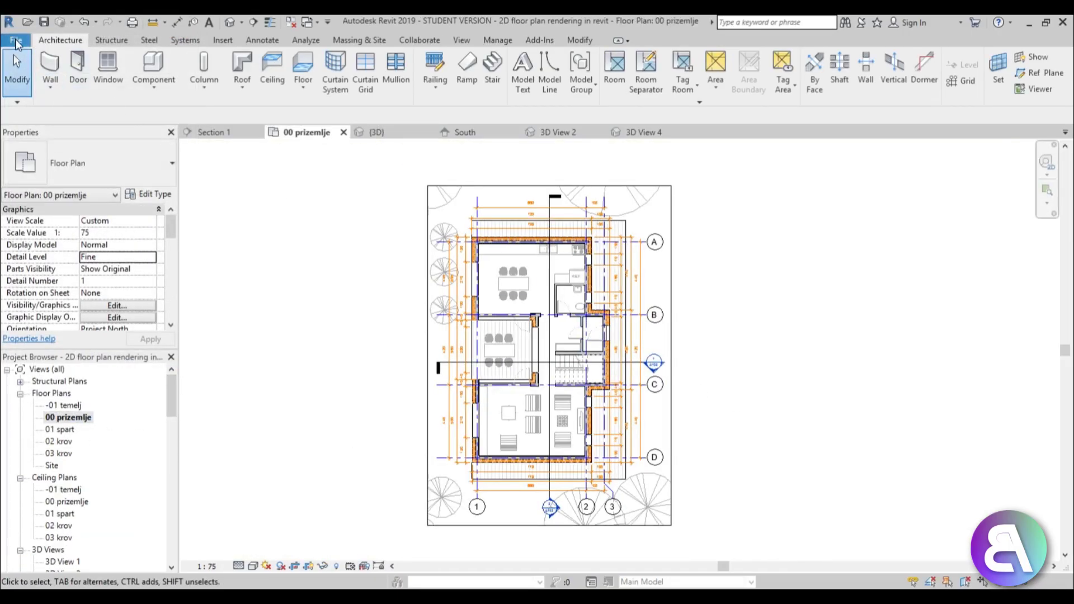
# Step: Export the current floor plan view as a JPEG image named 2D on the Desktop
pyautogui.click(16, 40)
pyautogui.moveTo(49, 233)
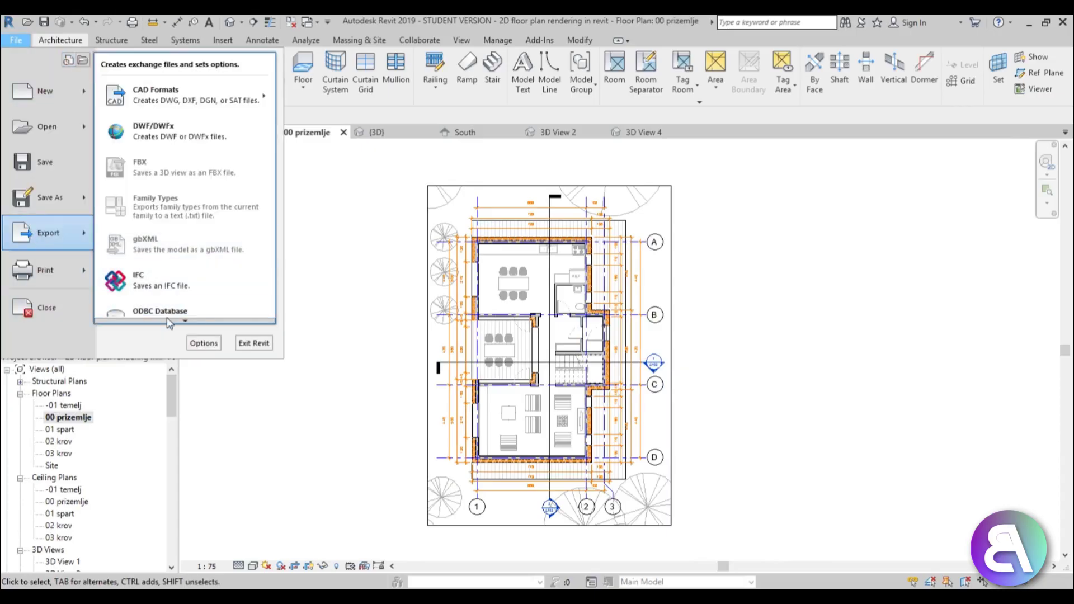
pyautogui.moveTo(168, 221)
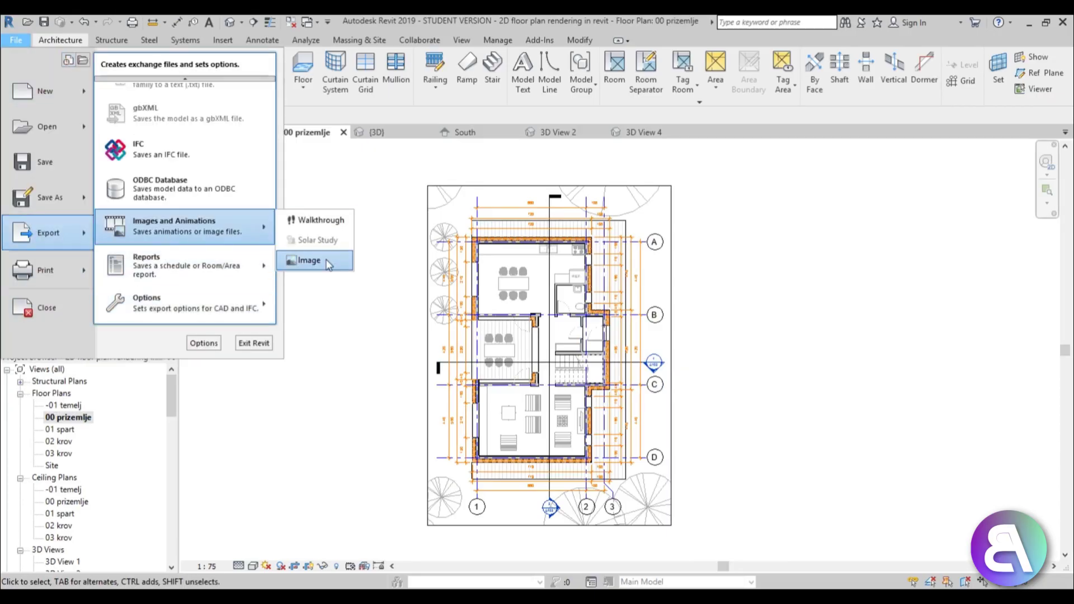
pyautogui.click(314, 257)
pyautogui.click(680, 176)
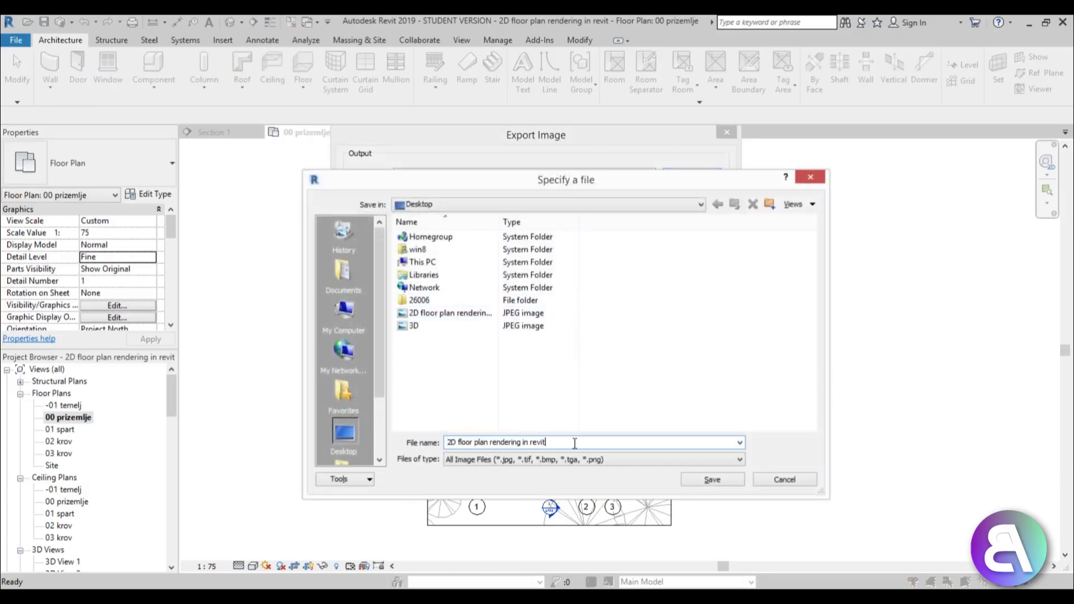
pyautogui.moveTo(576, 443); pyautogui.dragTo(465, 441)
pyautogui.press('BackSpace')
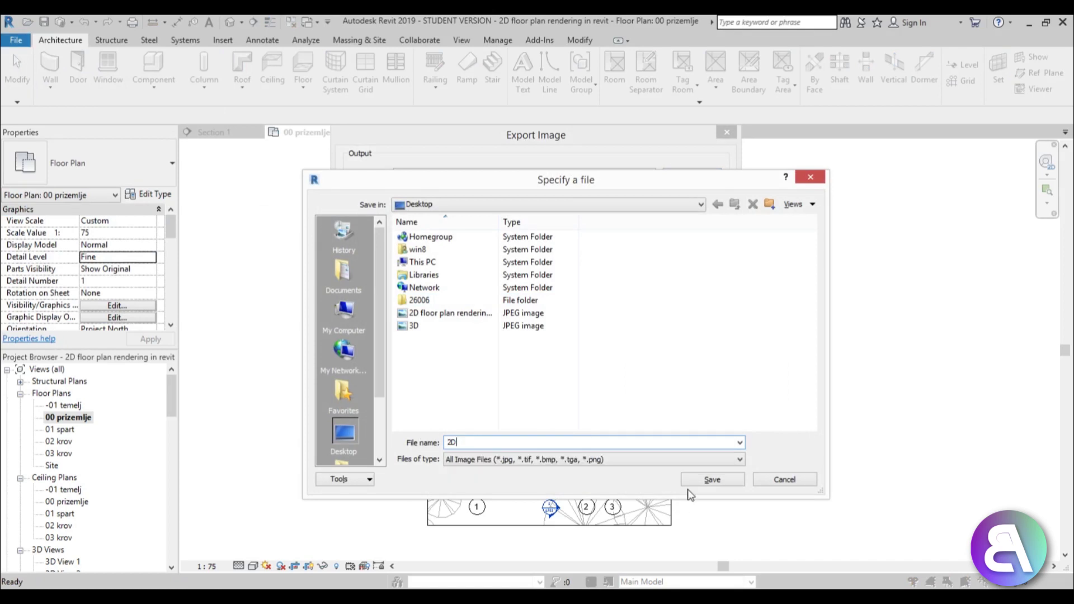
pyautogui.click(706, 481)
pyautogui.click(572, 465)
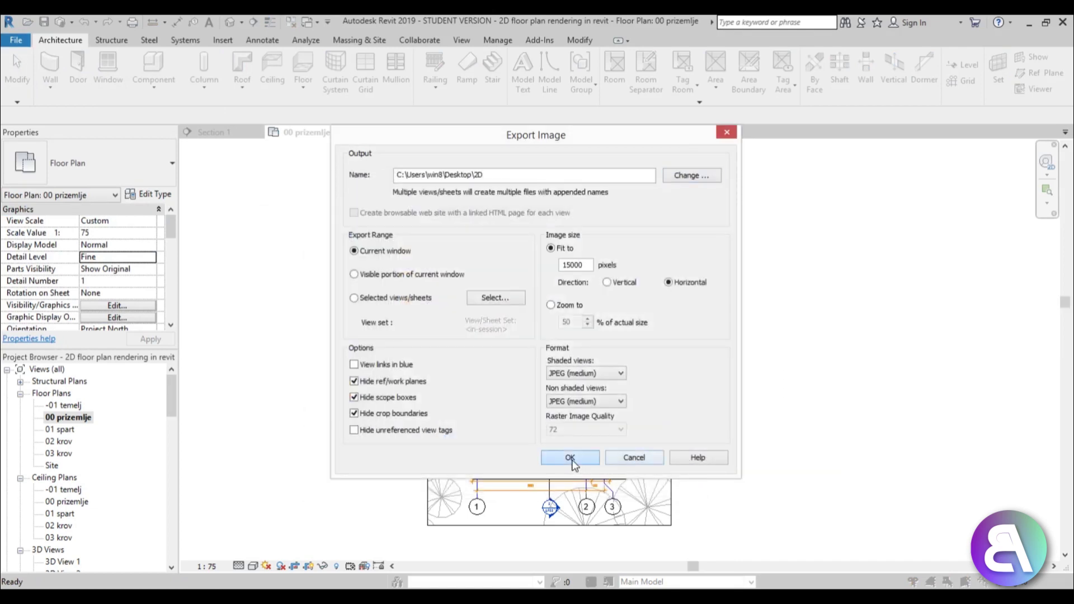
pyautogui.click(570, 464)
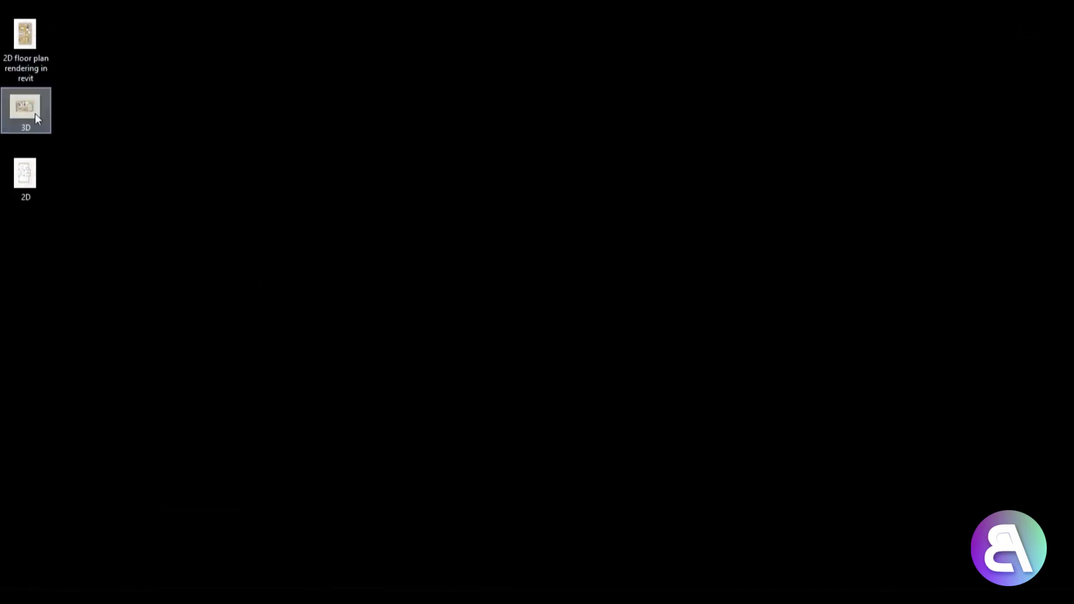
# Step: Open the exported 3D.jpg image from the desktop in Photoshop
pyautogui.moveTo(35, 120); pyautogui.dragTo(29, 120, button='right')
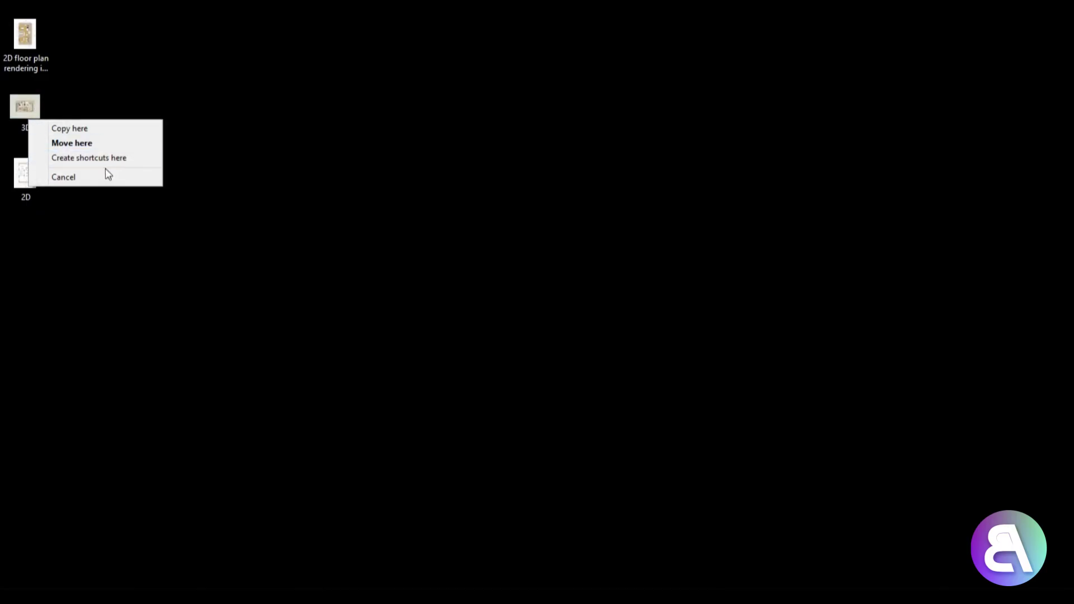
pyautogui.click(105, 172)
pyautogui.rightClick(28, 108)
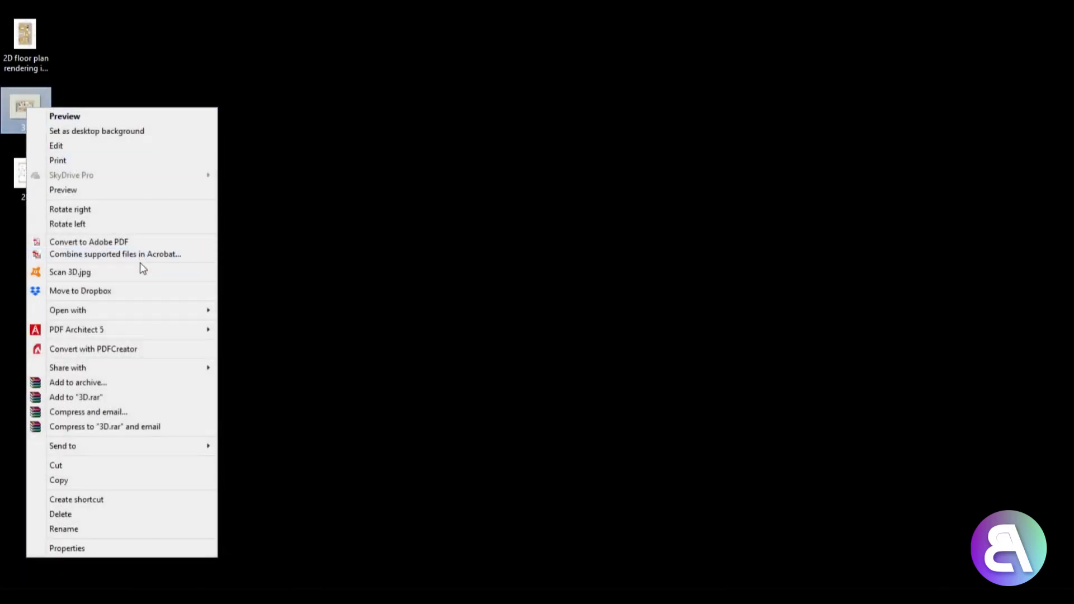
pyautogui.moveTo(126, 304)
pyautogui.click(298, 339)
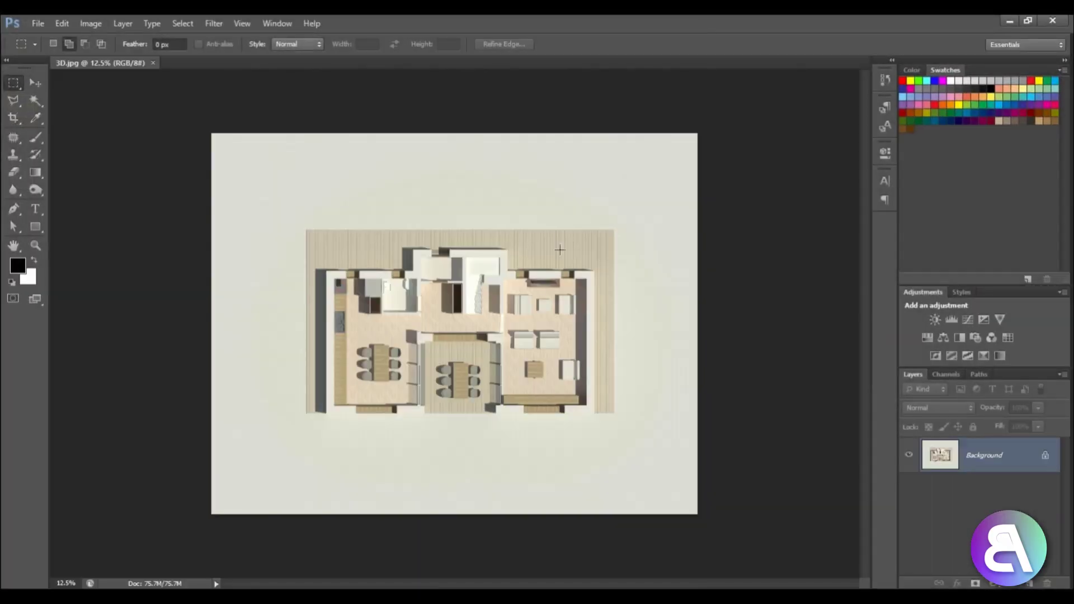
# Step: Add a Brightness/Contrast adjustment layer above the rendered plan and raise its brightness and contrast
pyautogui.keyDown('alt'); pyautogui.scroll(5, 453, 342); pyautogui.keyUp('alt')
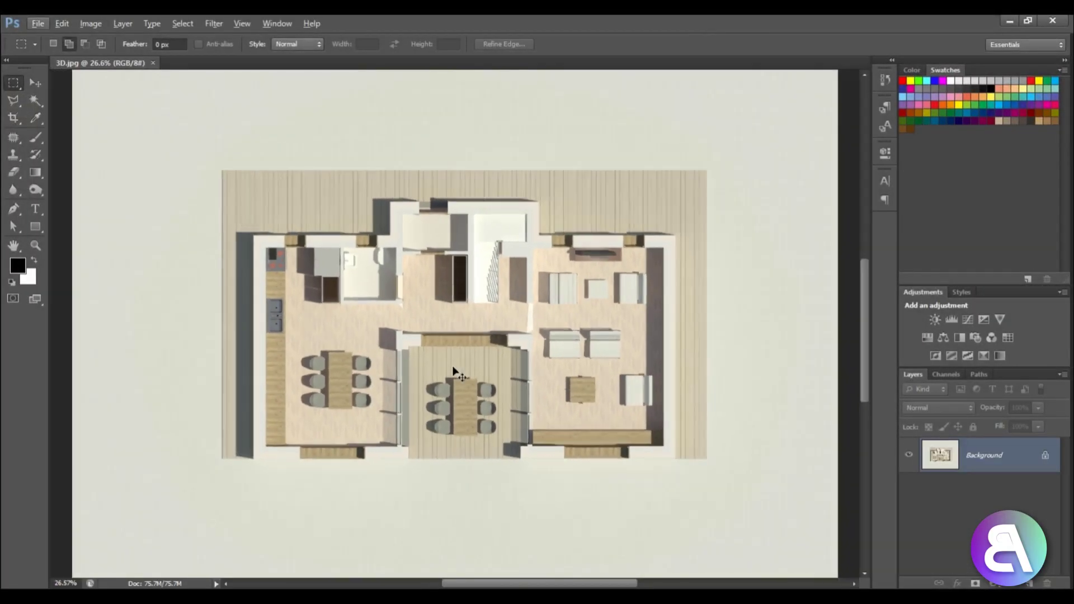
pyautogui.keyDown('alt'); pyautogui.scroll(-3, 455, 372); pyautogui.keyUp('alt')
pyautogui.click(935, 320)
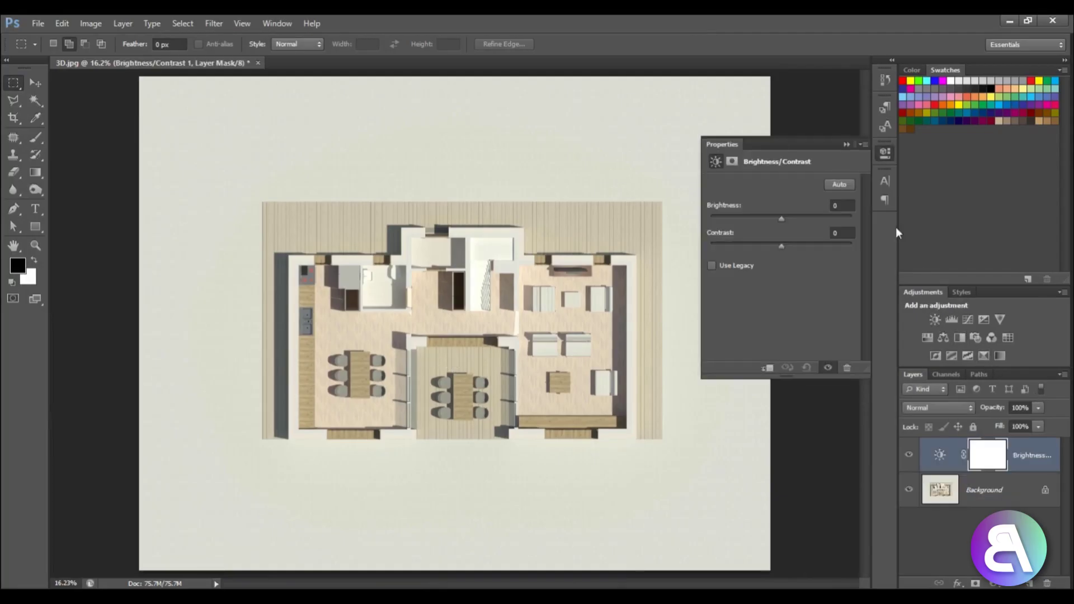
pyautogui.moveTo(781, 218); pyautogui.dragTo(801, 247)
pyautogui.click(847, 145)
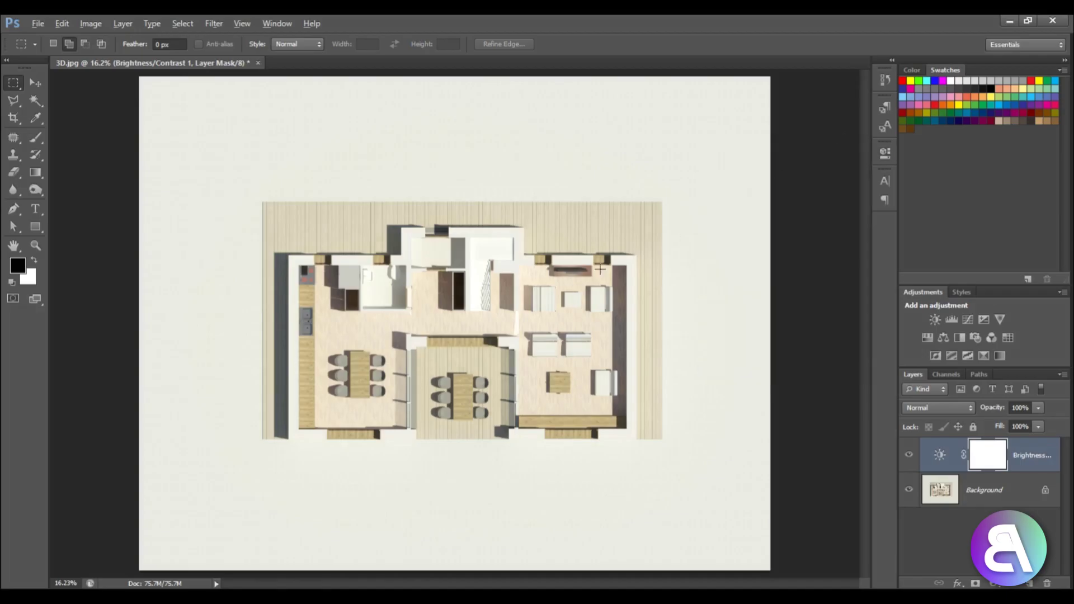
pyautogui.keyDown('alt'); pyautogui.scroll(4, 577, 303); pyautogui.keyUp('alt')
pyautogui.keyDown('alt'); pyautogui.scroll(-2, 577, 303); pyautogui.keyUp('alt')
pyautogui.keyDown('alt'); pyautogui.scroll(1, 577, 303); pyautogui.keyUp('alt')
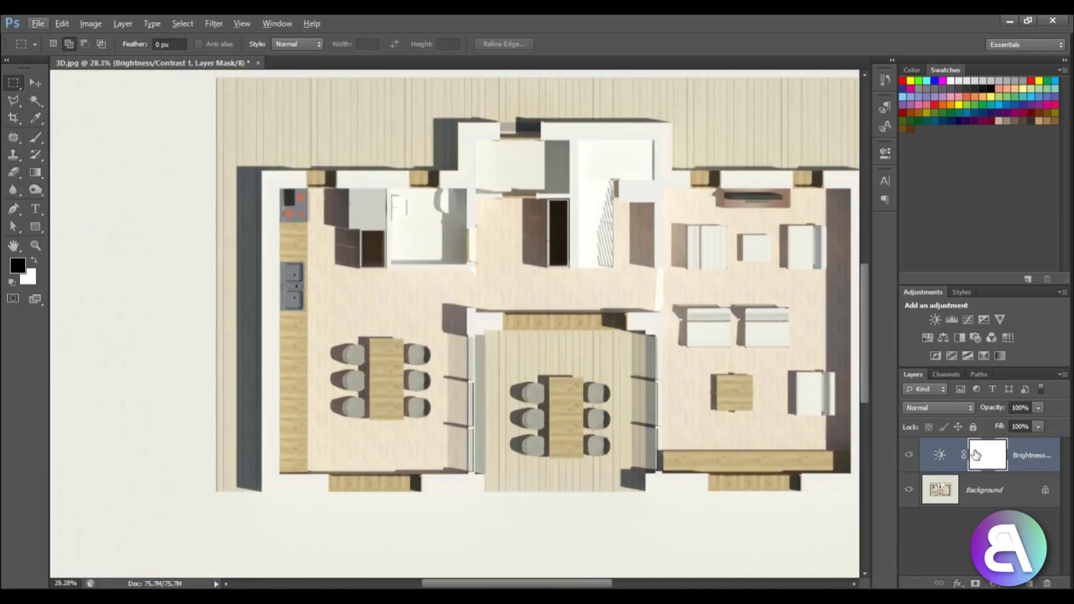
# Step: Toggle the Brightness/Contrast adjustment layer's visibility to compare the render, and delete the adjustment layer
pyautogui.click(918, 460)
pyautogui.click(918, 460)
pyautogui.click(919, 460)
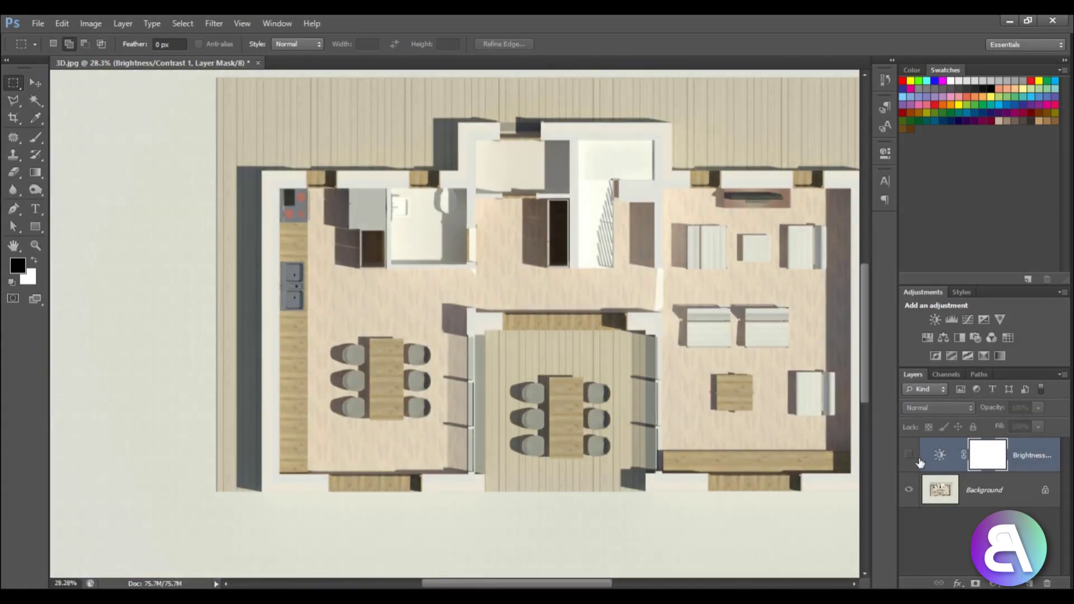
pyautogui.press('Delete')
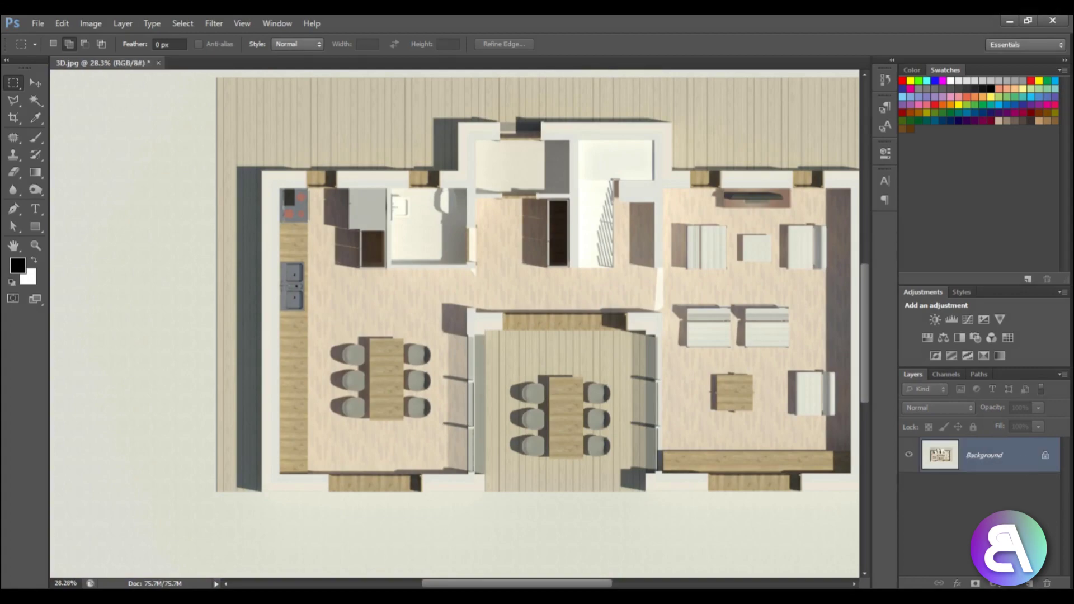
# Step: Place the exported 2D image from the desktop as a new layer above the rendered plan
pyautogui.moveTo(674, 26); pyautogui.dragTo(753, 142)
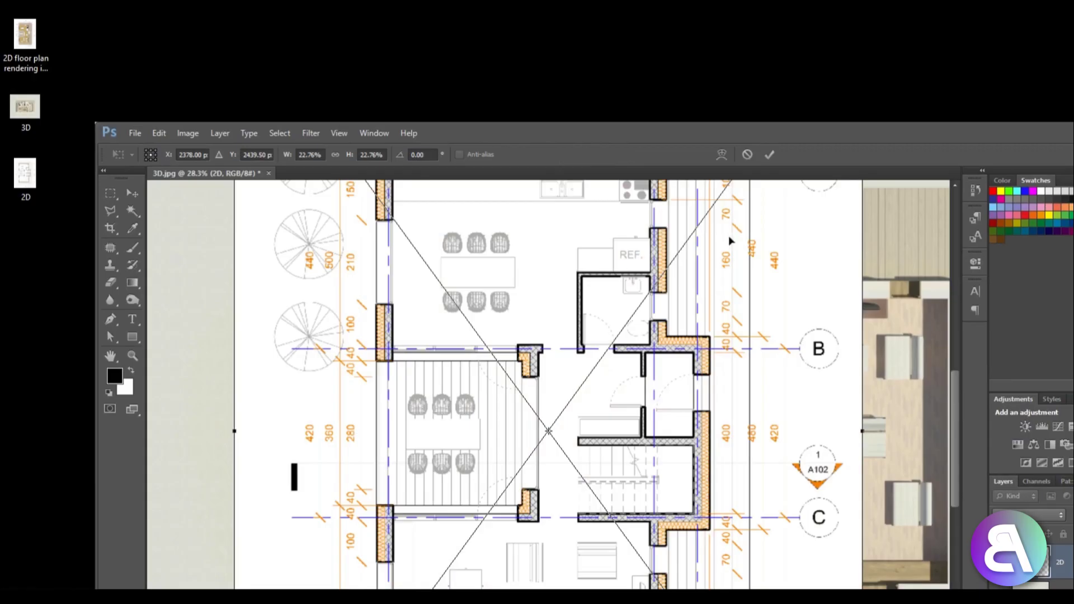
pyautogui.moveTo(850, 141); pyautogui.dragTo(678, 143)
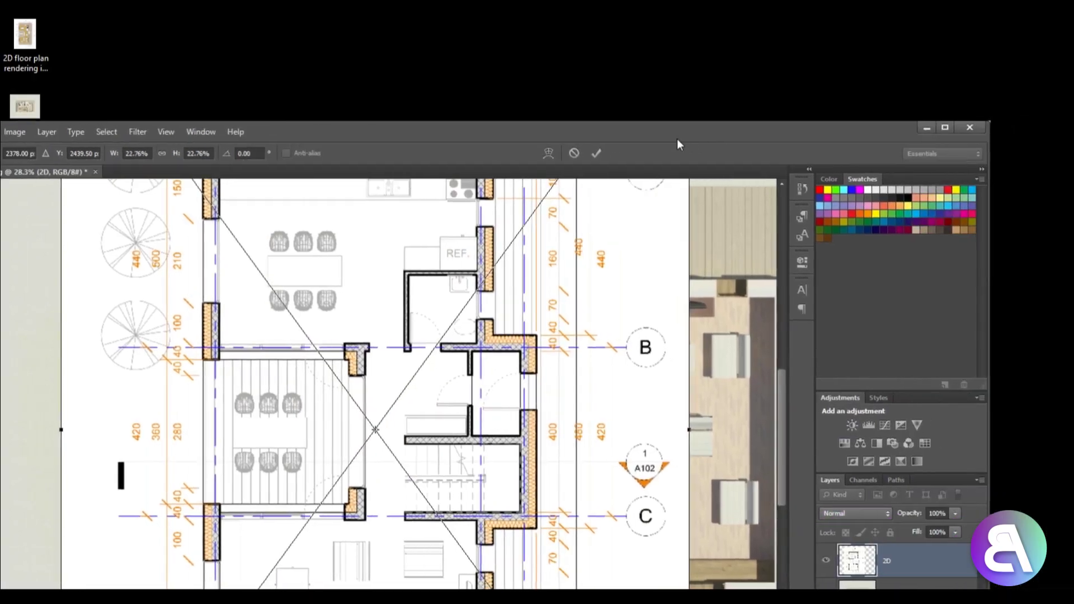
pyautogui.click(945, 128)
pyautogui.click(672, 44)
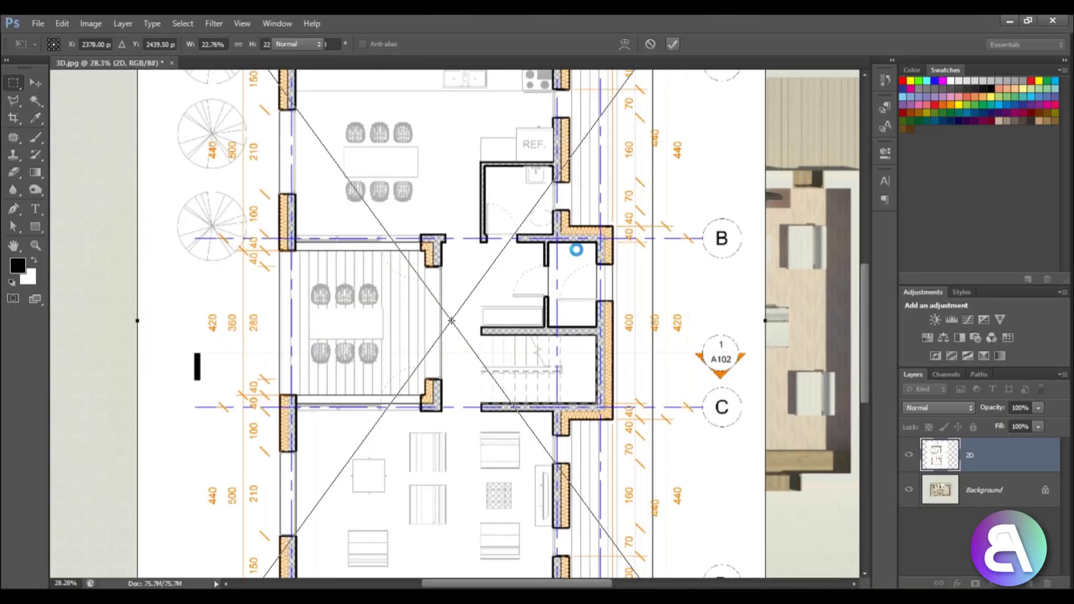
# Step: Rotate the 2D layer by -90 degrees, centre it over the rendered plan and apply the transform
pyautogui.hotkey('ctrl', '0')
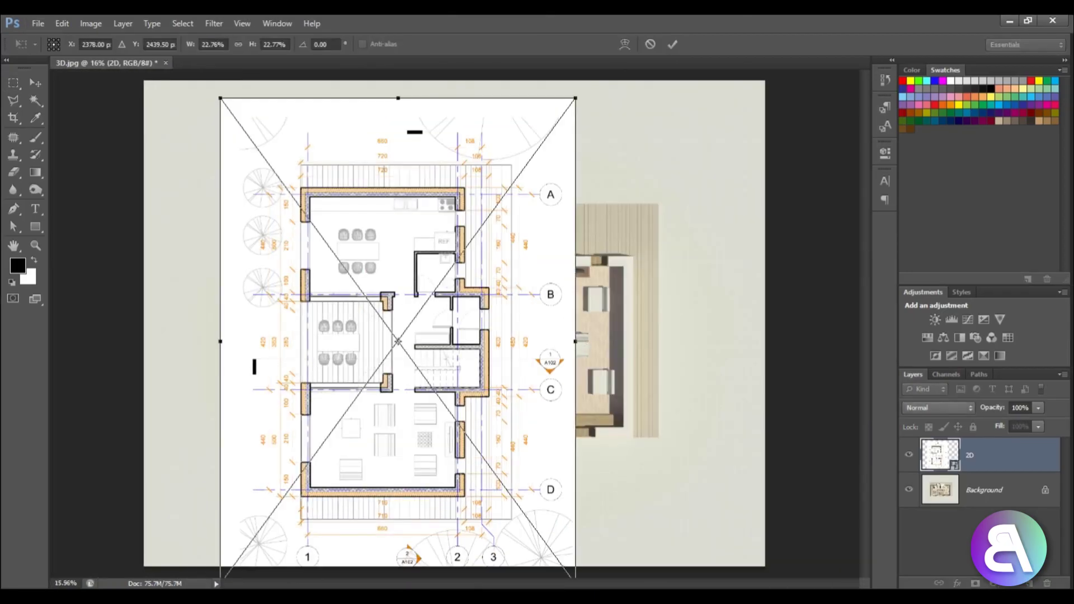
pyautogui.keyDown('shift'); pyautogui.moveTo(594, 78); pyautogui.dragTo(230, 236); pyautogui.keyUp('shift')
pyautogui.moveTo(406, 302); pyautogui.dragTo(451, 281)
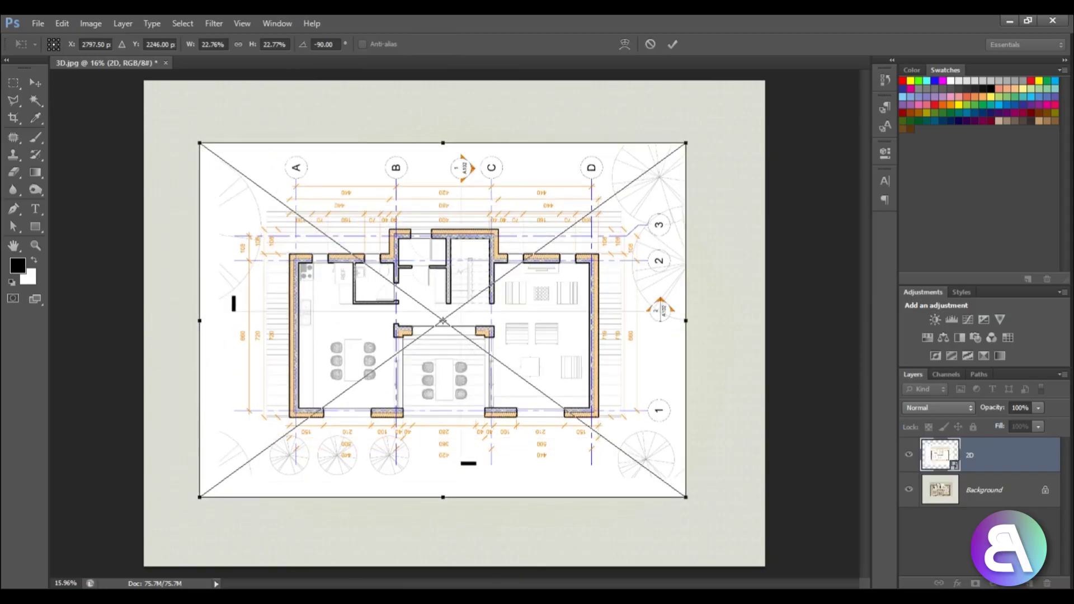
pyautogui.click(674, 44)
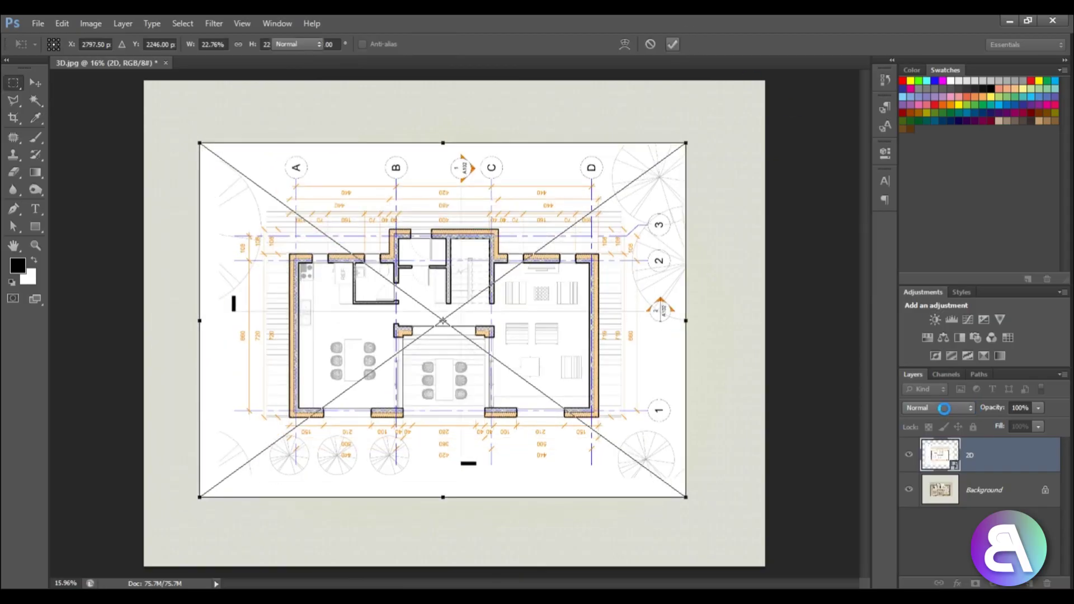
# Step: Set the 2D layer's blend mode to Multiply and move it to line up its entrance walls with the render
pyautogui.click(940, 408)
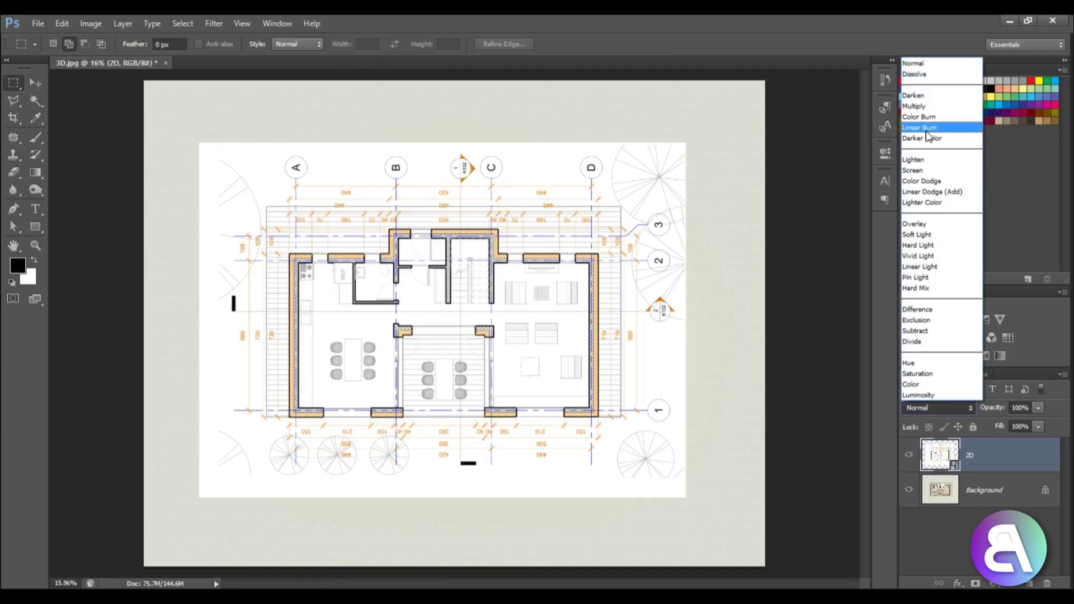
pyautogui.click(923, 106)
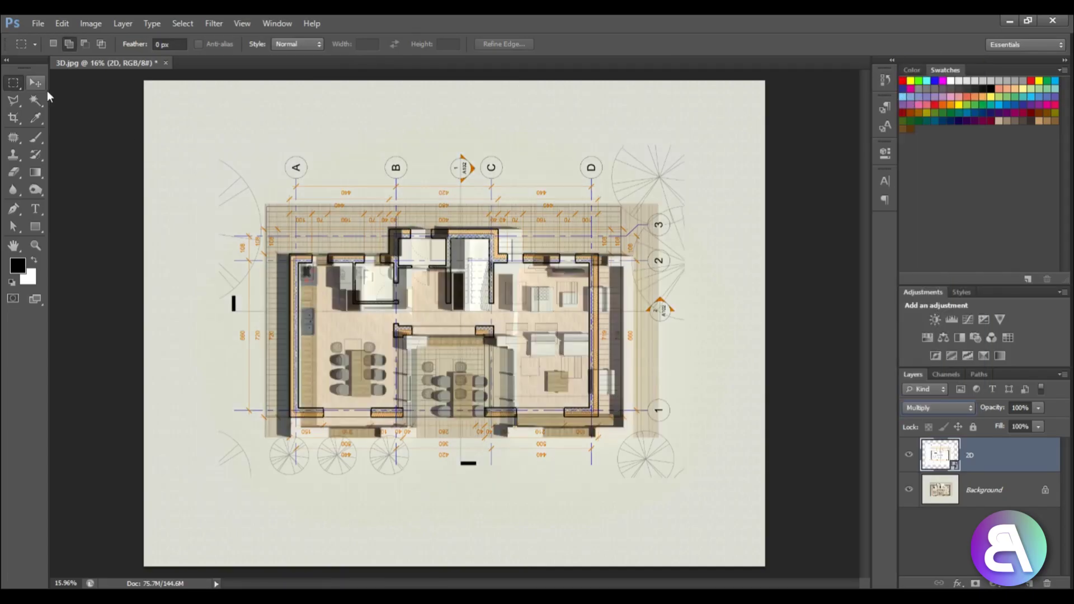
pyautogui.click(34, 83)
pyautogui.keyDown('alt'); pyautogui.scroll(2, 412, 246); pyautogui.keyUp('alt')
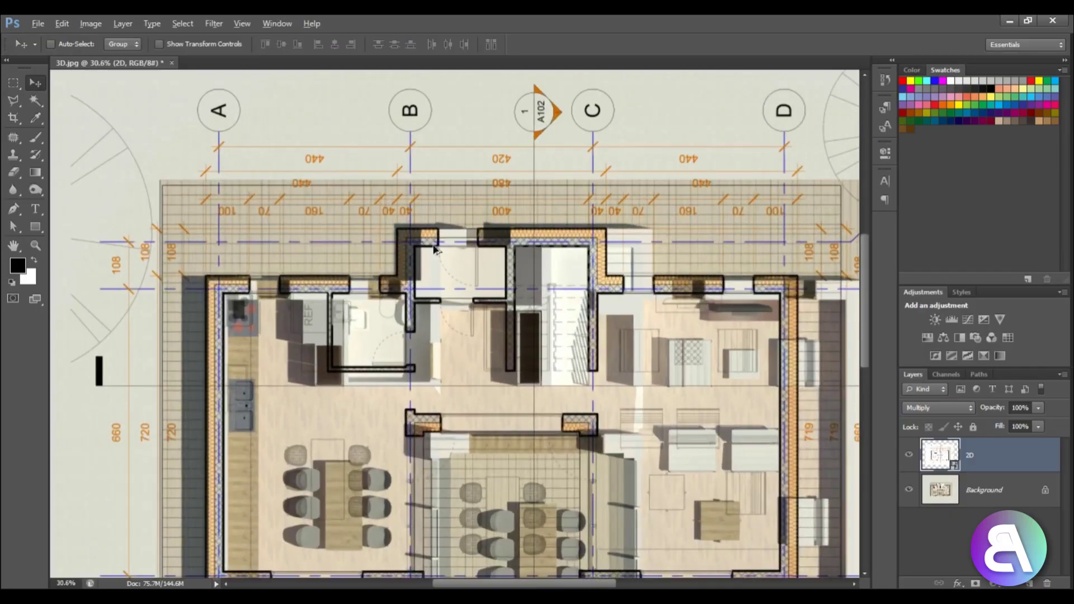
pyautogui.keyDown('alt'); pyautogui.scroll(5, 435, 249); pyautogui.keyUp('alt')
pyautogui.moveTo(435, 249); pyautogui.dragTo(456, 250)
pyautogui.keyDown('alt'); pyautogui.scroll(-5, 455, 249); pyautogui.keyUp('alt')
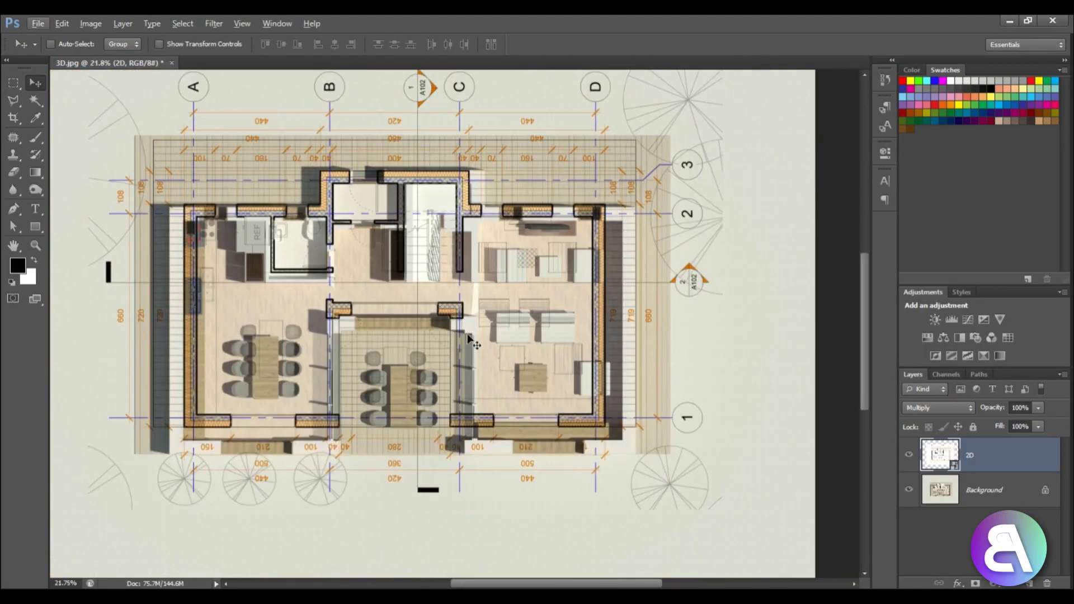
# Step: Enlarge the 2D layer to about 25.3% so its outer walls approach the size of the rendered walls
pyautogui.hotkey('ctrl', 't')
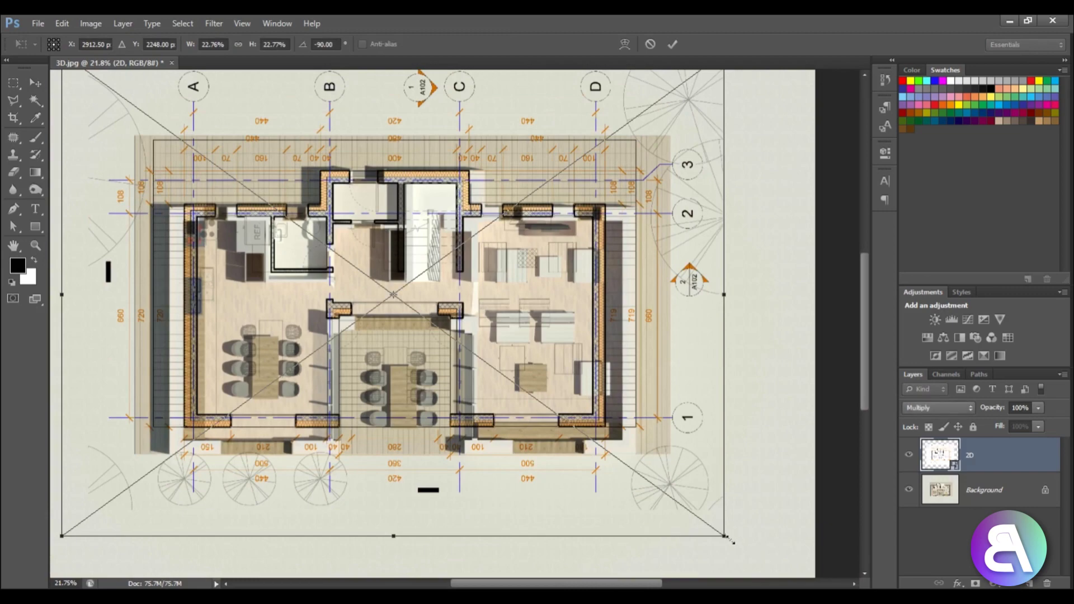
pyautogui.moveTo(731, 541); pyautogui.dragTo(775, 567)
pyautogui.keyDown('alt'); pyautogui.scroll(-1, 224, 154); pyautogui.keyUp('alt')
pyautogui.keyDown('alt'); pyautogui.scroll(2, 230, 167); pyautogui.keyUp('alt')
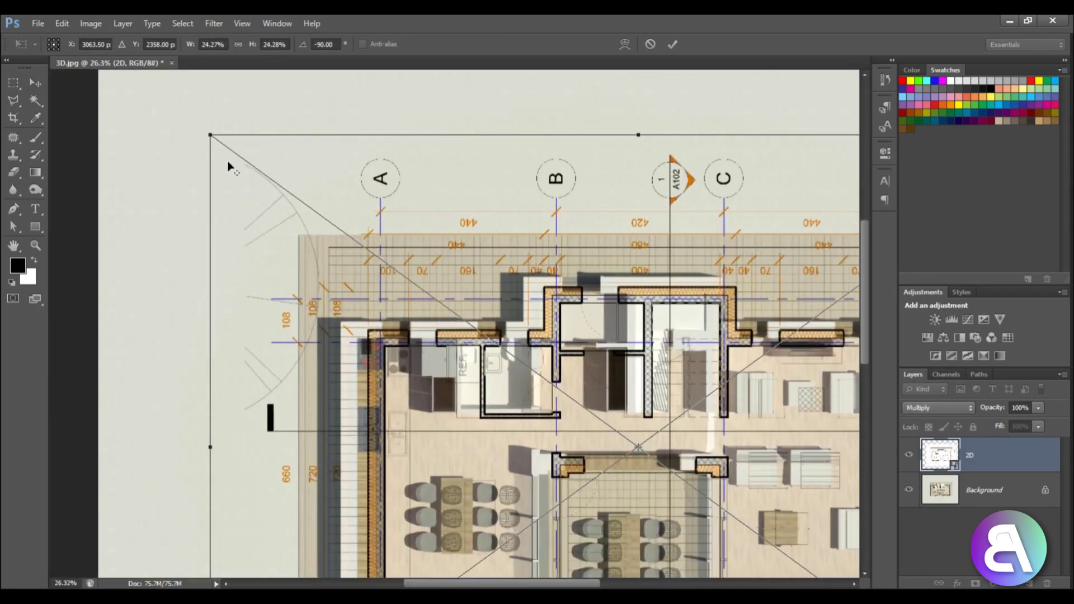
pyautogui.moveTo(212, 135); pyautogui.dragTo(193, 116)
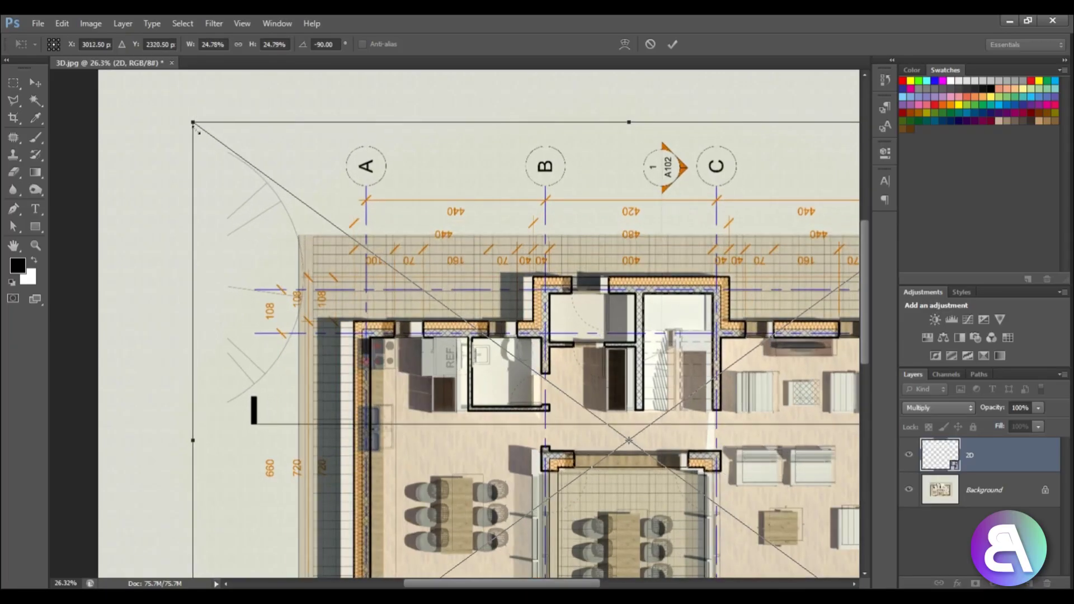
pyautogui.keyDown('alt'); pyautogui.scroll(-2, 394, 294); pyautogui.keyUp('alt')
pyautogui.keyDown('alt'); pyautogui.scroll(3, 672, 487); pyautogui.keyUp('alt')
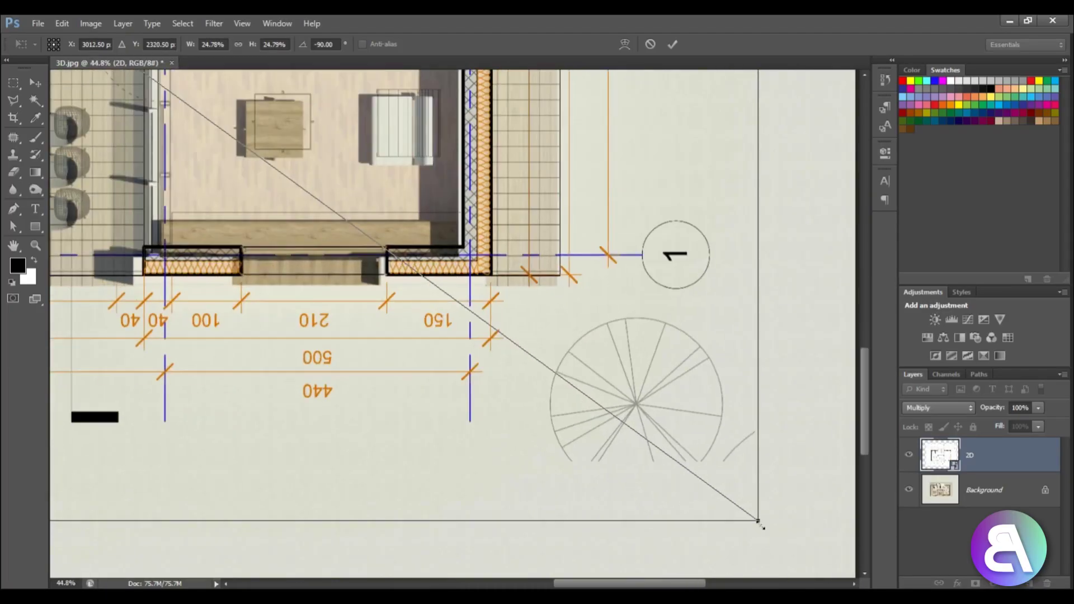
pyautogui.moveTo(760, 523); pyautogui.dragTo(779, 515)
pyautogui.keyDown('alt'); pyautogui.scroll(-2, 722, 445); pyautogui.keyUp('alt')
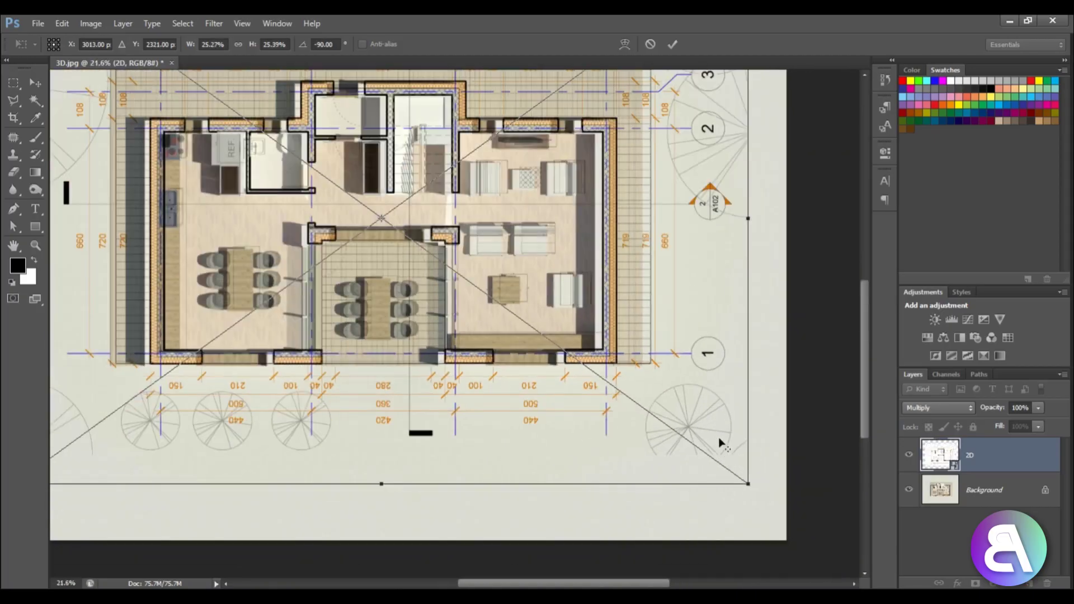
# Step: Fine-tune the 2D layer's scale to about 25.14% by 25.26% to match the rendered building's size
pyautogui.keyDown('alt'); pyautogui.scroll(-2, 722, 445); pyautogui.keyUp('alt')
pyautogui.keyDown('alt'); pyautogui.scroll(3, 196, 140); pyautogui.keyUp('alt')
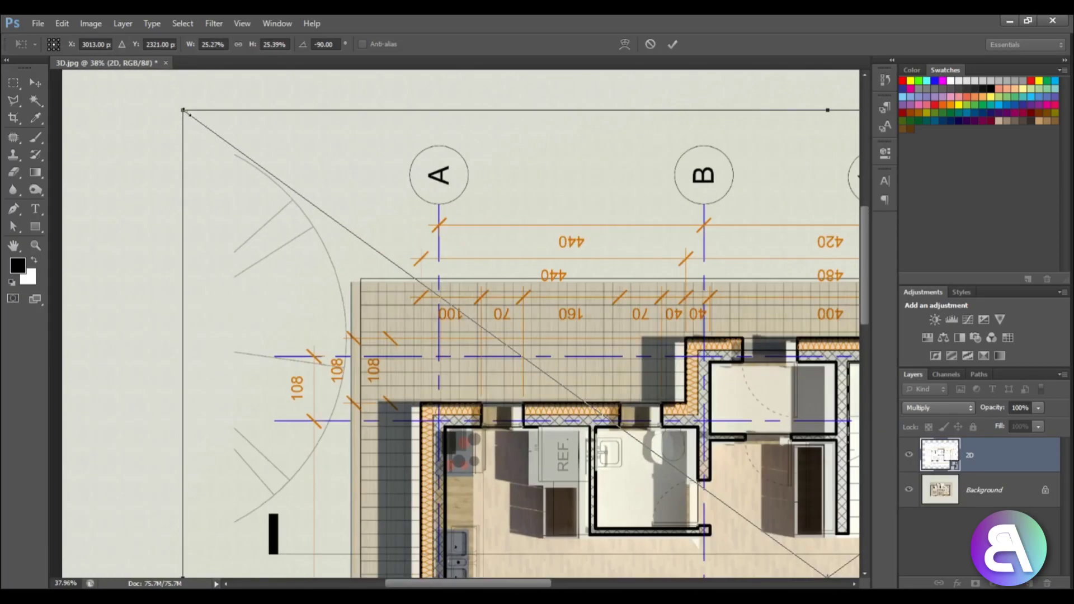
pyautogui.moveTo(186, 112); pyautogui.dragTo(192, 117)
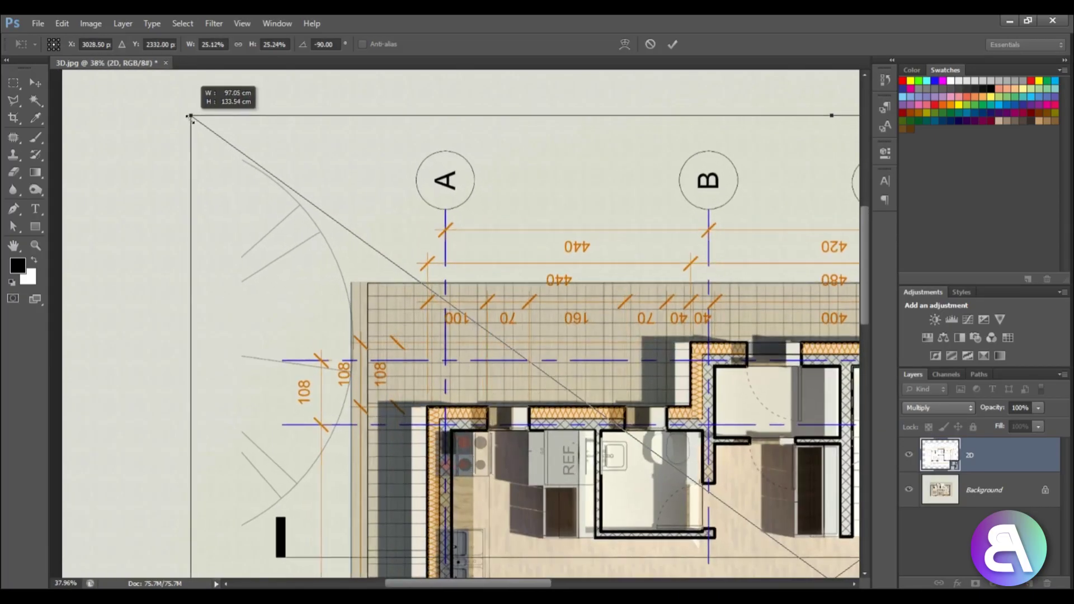
pyautogui.keyDown('alt'); pyautogui.scroll(-3, 221, 153); pyautogui.keyUp('alt')
pyautogui.keyDown('alt'); pyautogui.scroll(5, 500, 391); pyautogui.keyUp('alt')
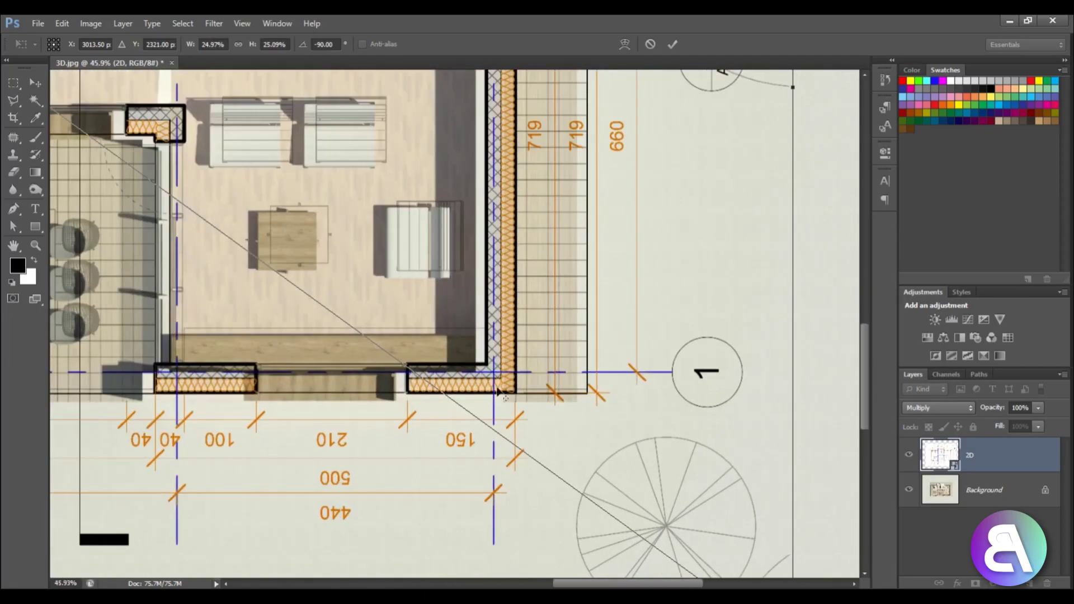
pyautogui.keyDown('alt'); pyautogui.scroll(2, 498, 392); pyautogui.keyUp('alt')
pyautogui.keyDown('alt'); pyautogui.scroll(-4, 400, 307); pyautogui.keyUp('alt')
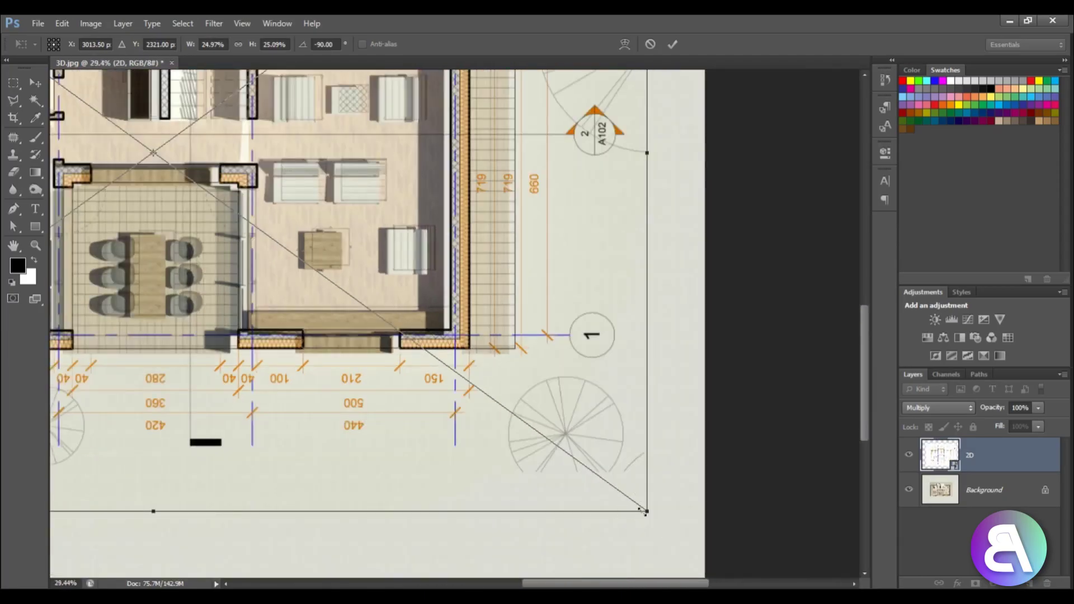
pyautogui.moveTo(643, 510); pyautogui.dragTo(666, 511)
pyautogui.keyDown('alt'); pyautogui.scroll(-2, 700, 498); pyautogui.keyUp('alt')
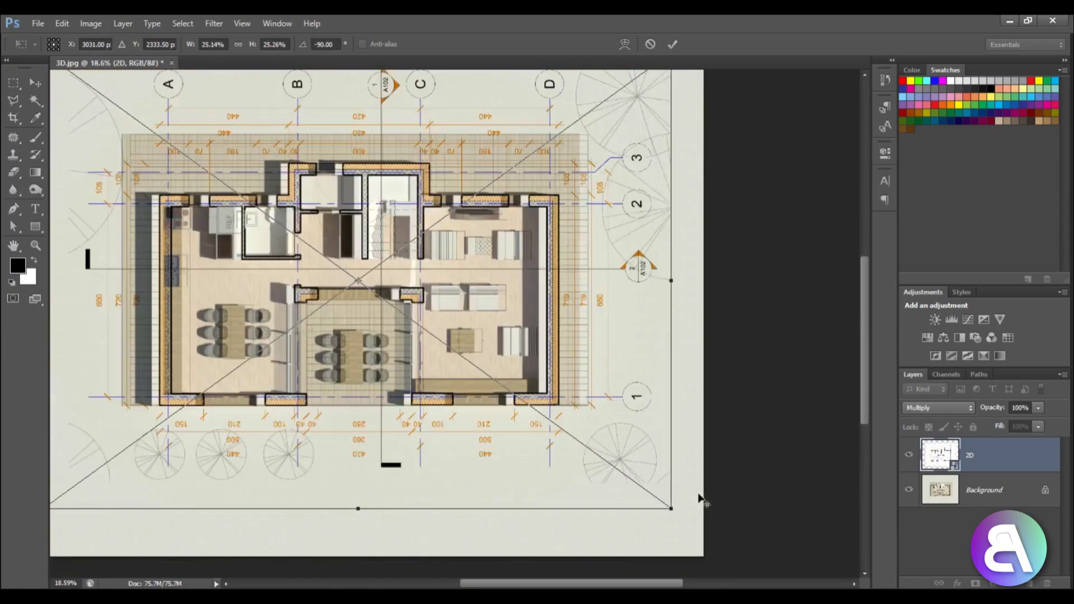
# Step: Shift the scaled 2D layer horizontally so its walls coincide with the rendered walls, and apply the transform
pyautogui.keyDown('alt'); pyautogui.scroll(-1, 699, 498); pyautogui.keyUp('alt')
pyautogui.keyDown('alt'); pyautogui.scroll(4, 199, 125); pyautogui.keyUp('alt')
pyautogui.keyDown('alt'); pyautogui.scroll(1, 477, 389); pyautogui.keyUp('alt')
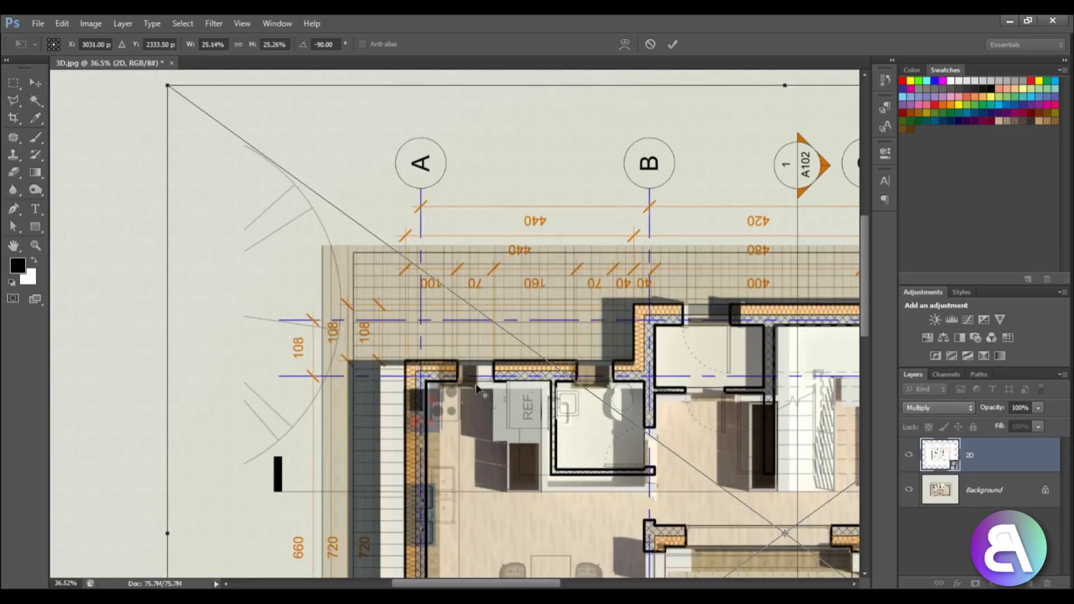
pyautogui.keyDown('alt'); pyautogui.scroll(4, 402, 389); pyautogui.keyUp('alt')
pyautogui.moveTo(444, 375); pyautogui.dragTo(408, 376)
pyautogui.keyDown('alt'); pyautogui.scroll(-6, 300, 224); pyautogui.keyUp('alt')
pyautogui.keyDown('alt'); pyautogui.scroll(1, 610, 319); pyautogui.keyUp('alt')
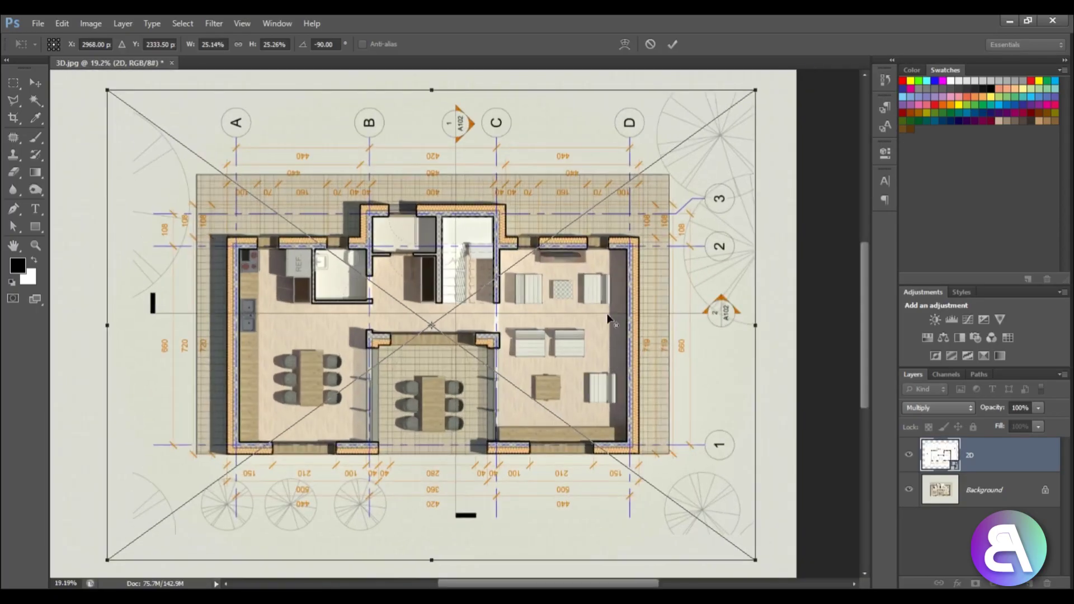
pyautogui.click(672, 45)
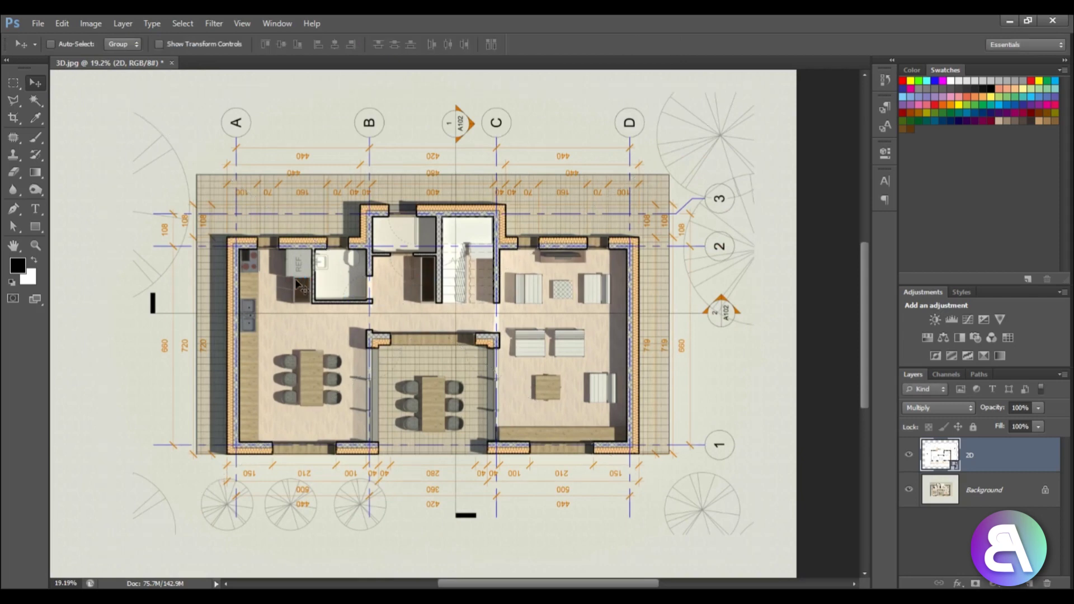
pyautogui.keyDown('alt'); pyautogui.scroll(1, 493, 272); pyautogui.keyUp('alt')
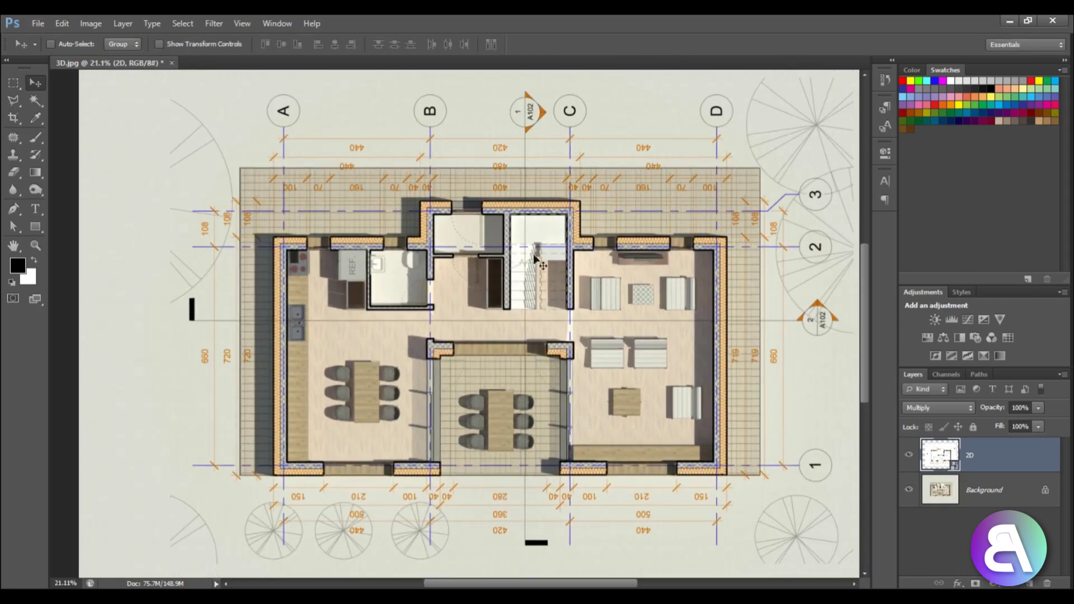
pyautogui.keyDown('alt'); pyautogui.scroll(-1, 442, 296); pyautogui.keyUp('alt')
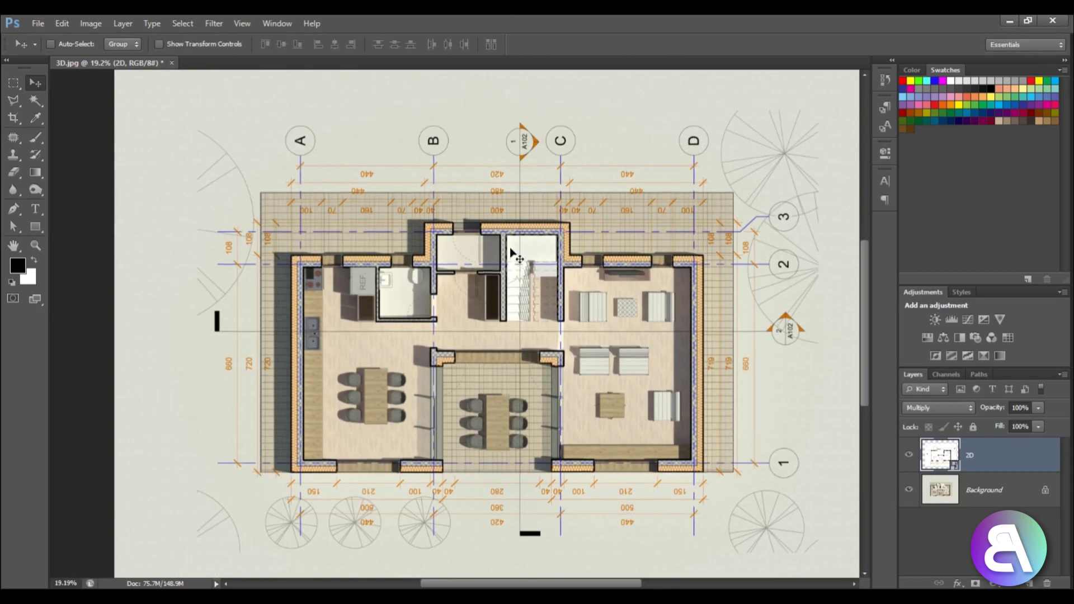
pyautogui.keyDown('alt'); pyautogui.scroll(4, 511, 255); pyautogui.keyUp('alt')
pyautogui.keyDown('alt'); pyautogui.scroll(-2, 493, 168); pyautogui.keyUp('alt')
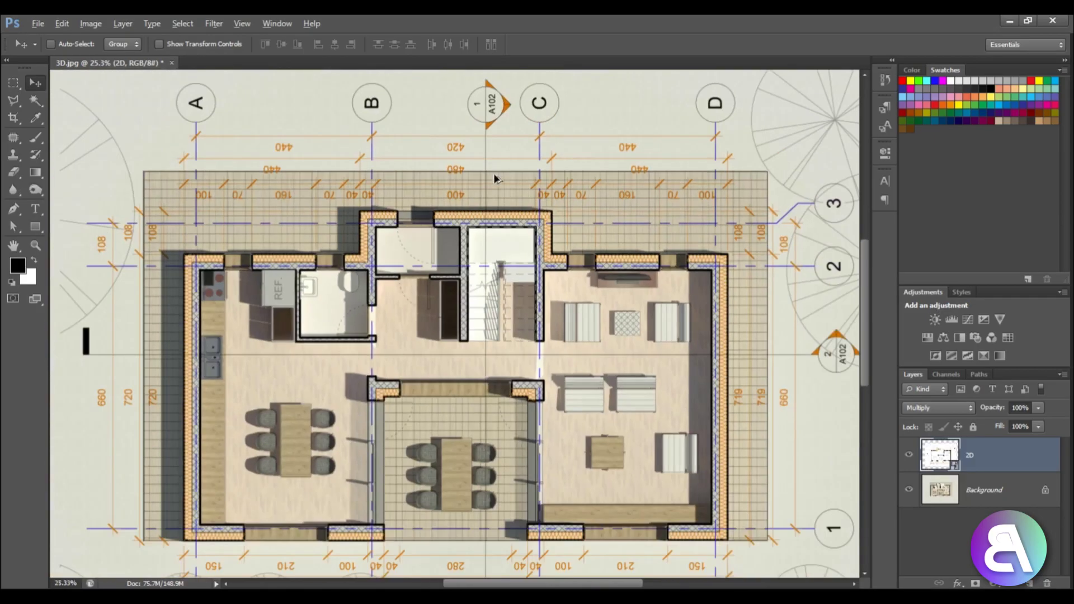
pyautogui.keyDown('alt'); pyautogui.scroll(-3, 493, 178); pyautogui.keyUp('alt')
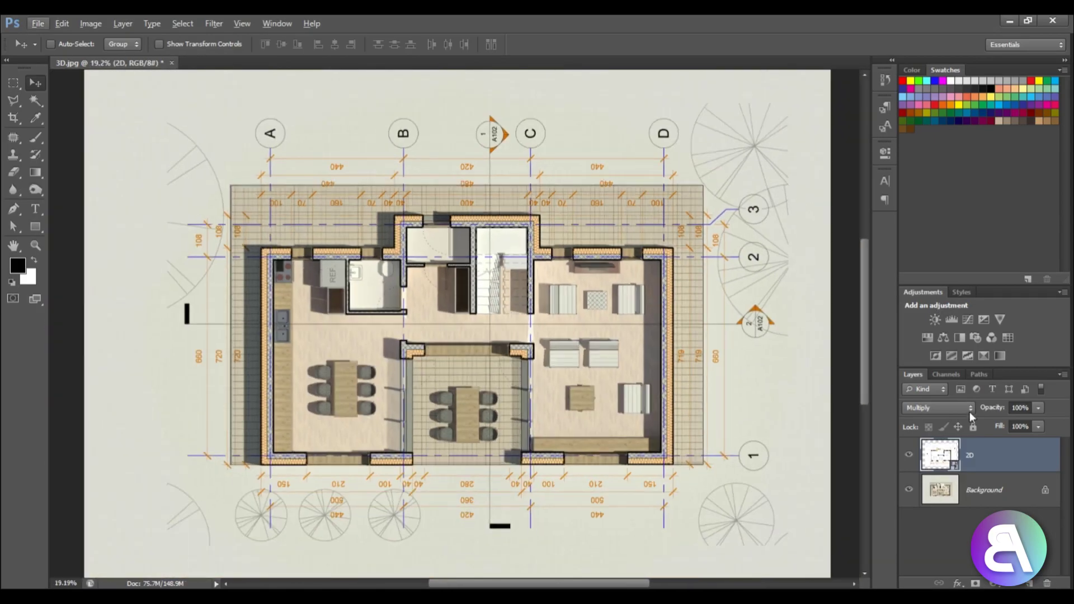
# Step: Add a Brightness/Contrast adjustment clipped to the 2D layer, lowering its brightness and raising its contrast
pyautogui.click(935, 319)
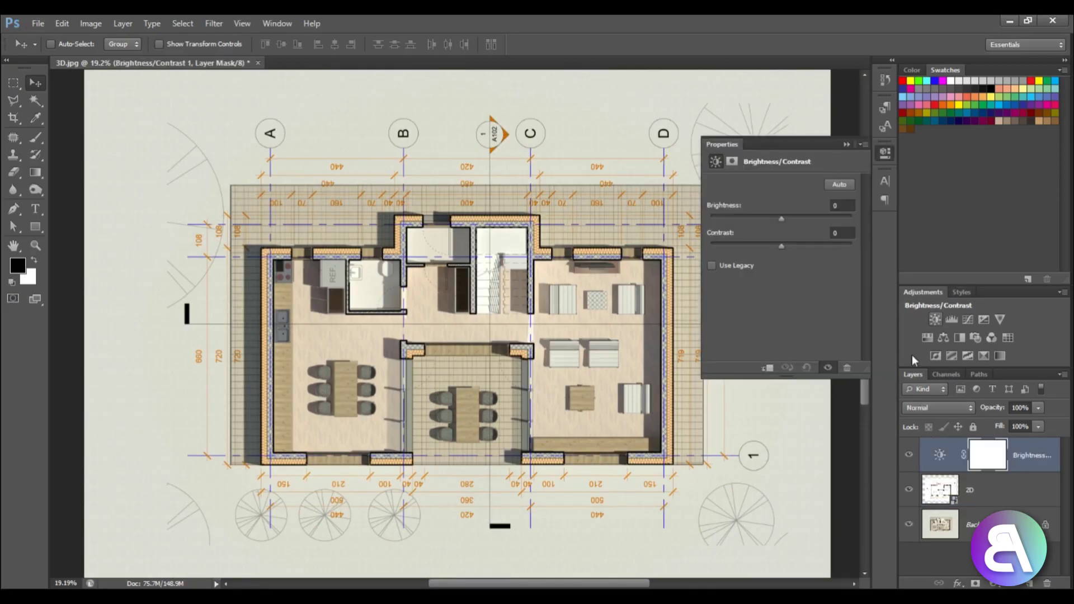
pyautogui.click(768, 368)
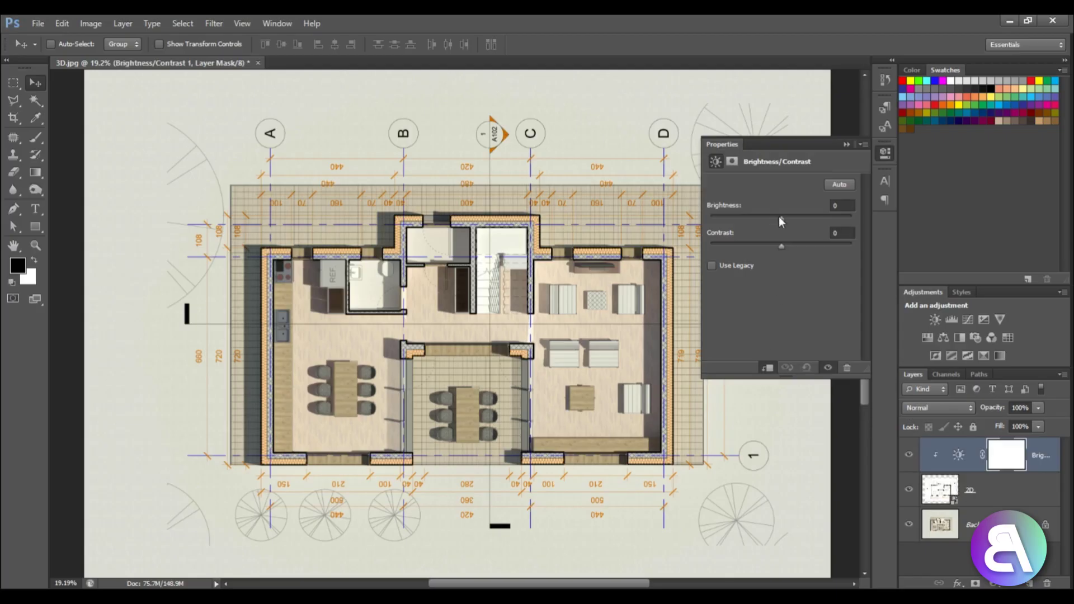
pyautogui.moveTo(779, 216)
pyautogui.mouseDown()
pyautogui.moveTo(795, 217)
pyautogui.moveTo(762, 217)
pyautogui.mouseUp()
pyautogui.moveTo(772, 220); pyautogui.dragTo(896, 248)
pyautogui.moveTo(770, 219); pyautogui.dragTo(774, 220)
pyautogui.click(847, 144)
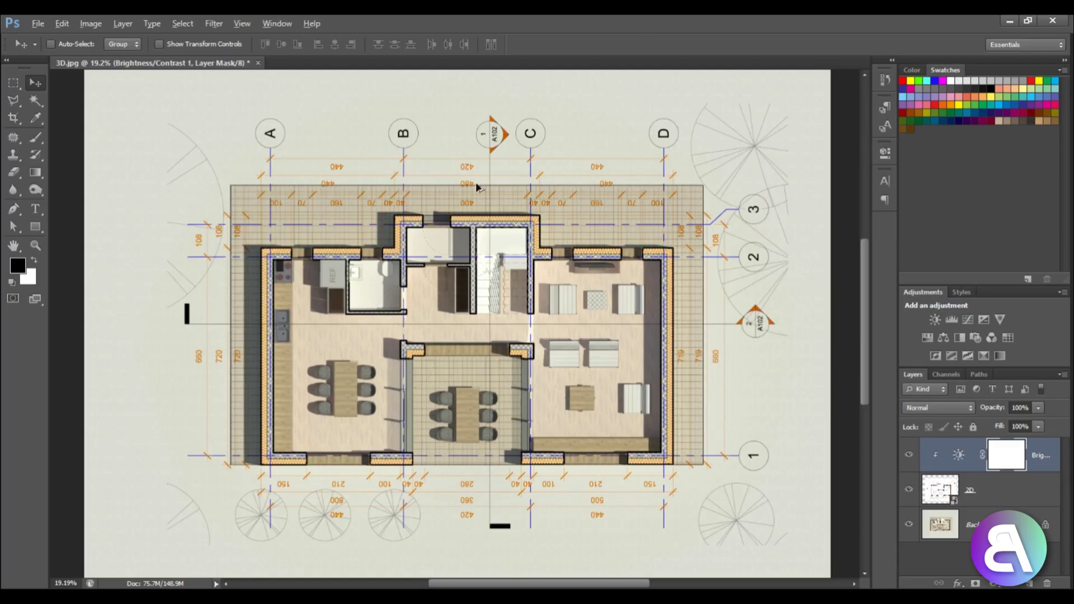
# Step: Examine the combined plan's linework, dimensions, wall hatching and furniture up close and as a whole
pyautogui.keyDown('alt'); pyautogui.scroll(5, 476, 182); pyautogui.keyUp('alt')
pyautogui.keyDown('alt'); pyautogui.scroll(-3, 571, 206); pyautogui.keyUp('alt')
pyautogui.keyDown('alt'); pyautogui.scroll(3, 400, 182); pyautogui.keyUp('alt')
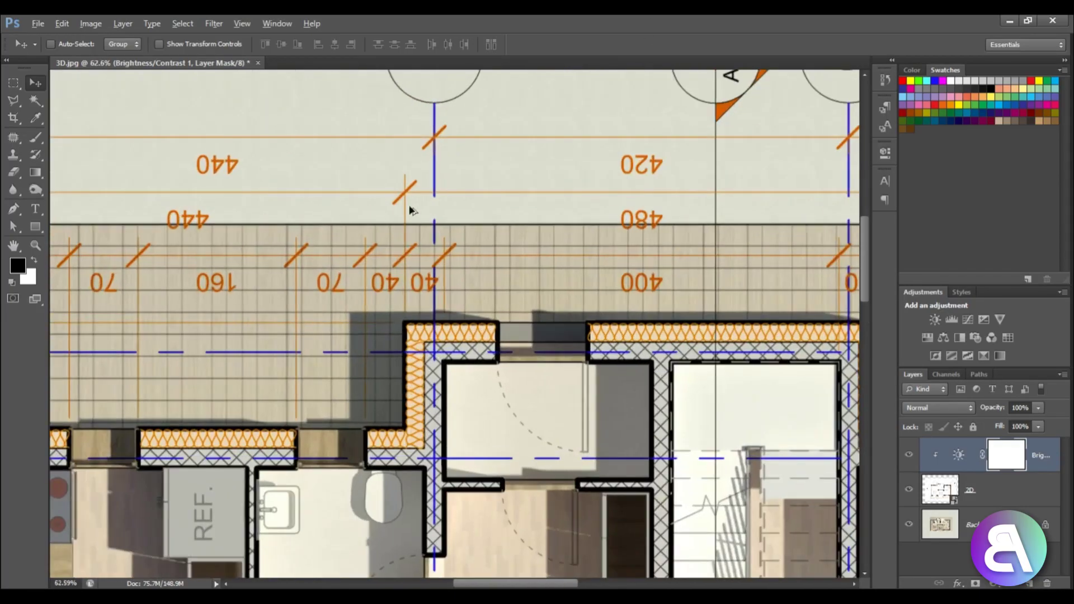
pyautogui.keyDown('alt'); pyautogui.scroll(-5, 410, 210); pyautogui.keyUp('alt')
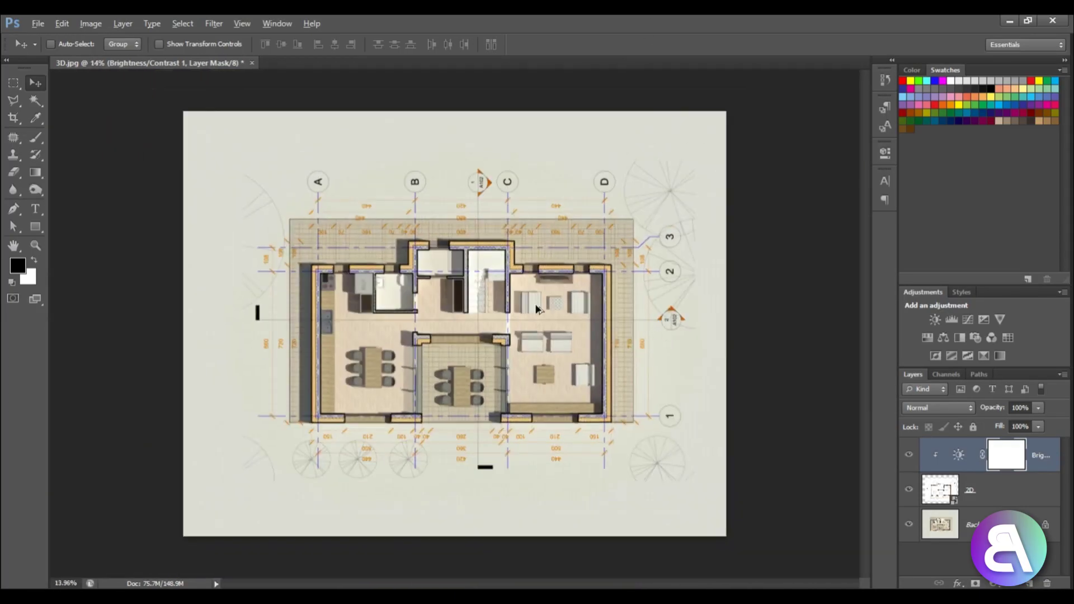
pyautogui.keyDown('alt'); pyautogui.scroll(1, 535, 304); pyautogui.keyUp('alt')
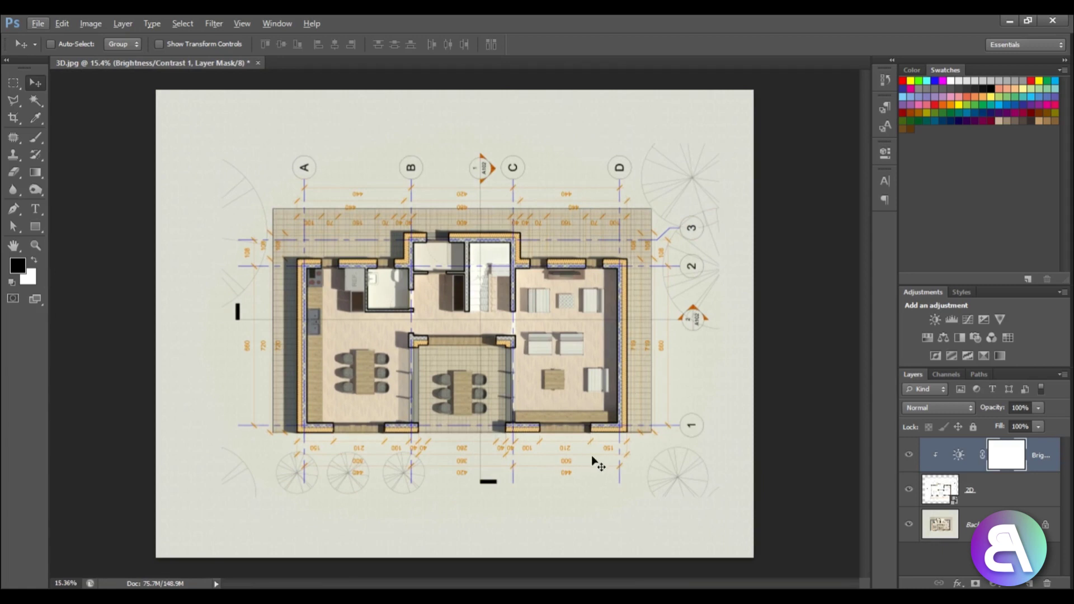
pyautogui.keyDown('alt'); pyautogui.scroll(1, 416, 379); pyautogui.keyUp('alt')
pyautogui.keyDown('alt'); pyautogui.scroll(-1, 417, 379); pyautogui.keyUp('alt')
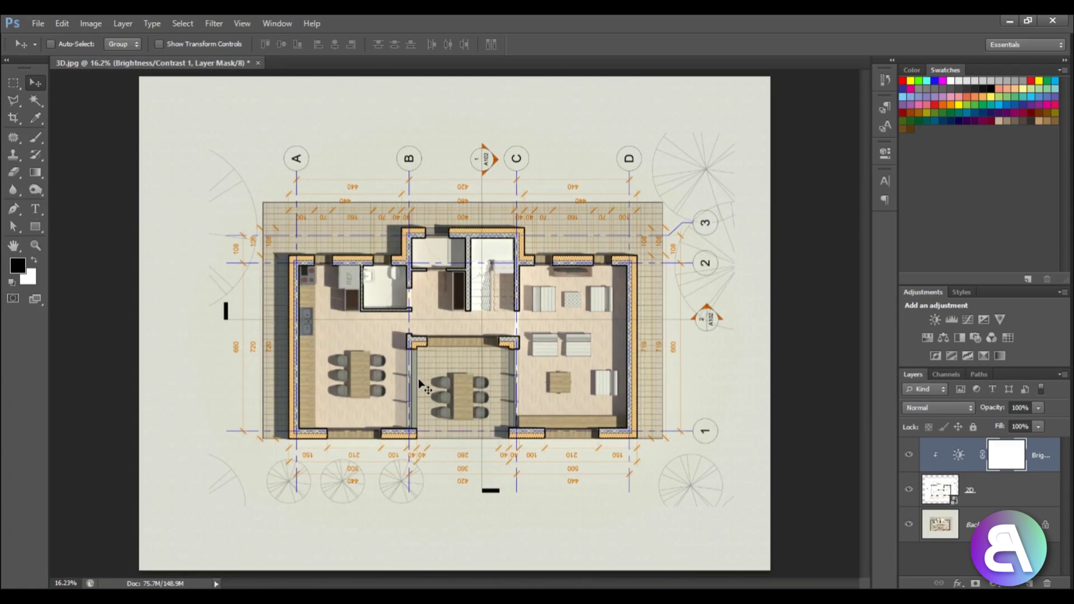
pyautogui.keyDown('alt'); pyautogui.scroll(3, 418, 378); pyautogui.keyUp('alt')
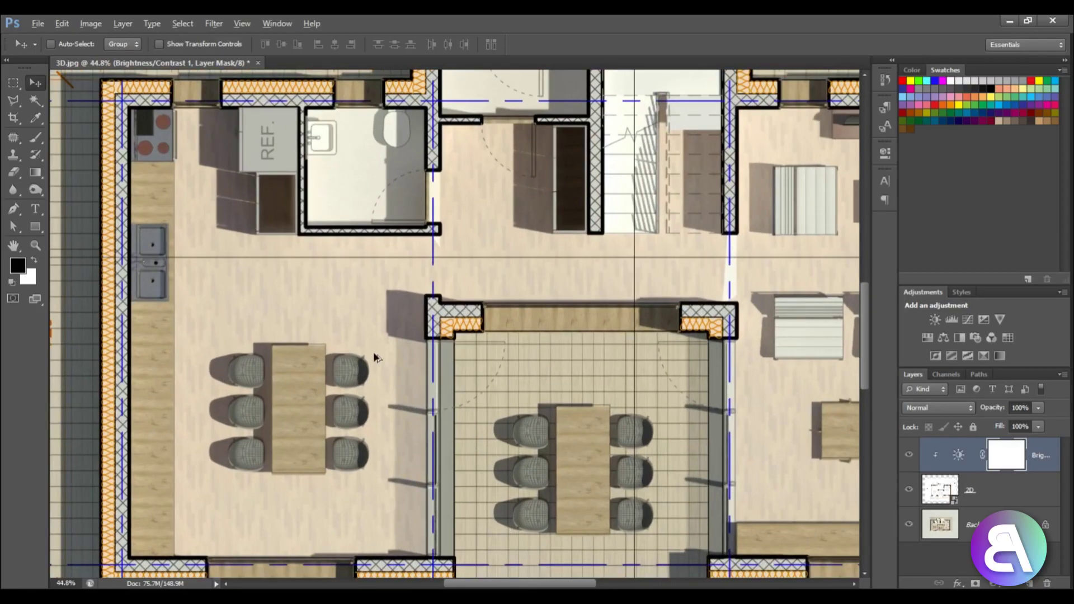
pyautogui.keyDown('alt'); pyautogui.scroll(-3, 360, 313); pyautogui.keyUp('alt')
pyautogui.keyDown('alt'); pyautogui.scroll(3, 391, 269); pyautogui.keyUp('alt')
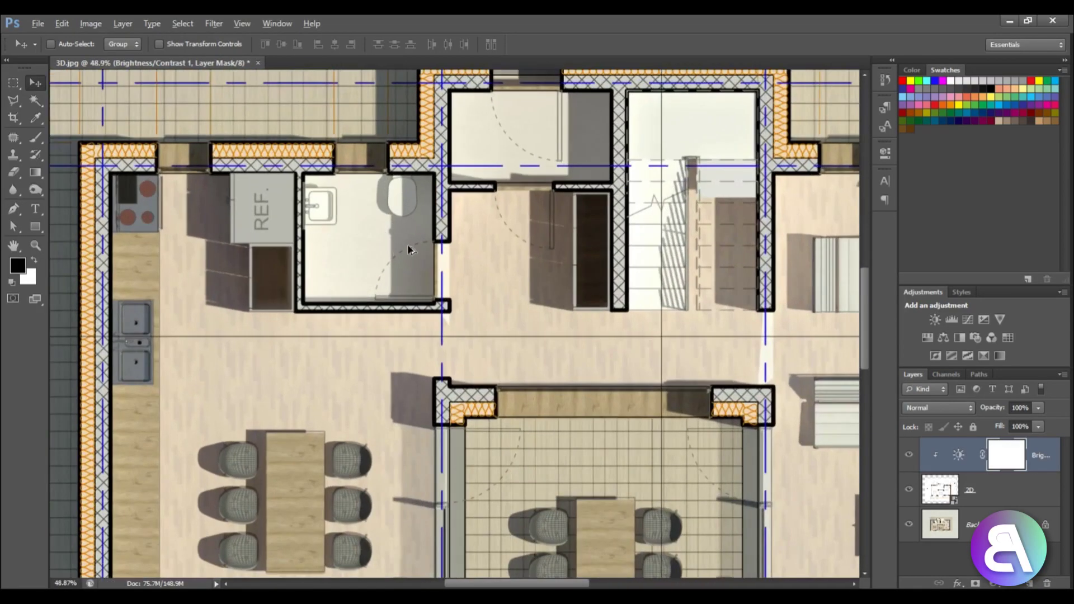
pyautogui.keyDown('alt'); pyautogui.scroll(-1, 430, 275); pyautogui.keyUp('alt')
pyautogui.keyDown('alt'); pyautogui.scroll(-1, 455, 293); pyautogui.keyUp('alt')
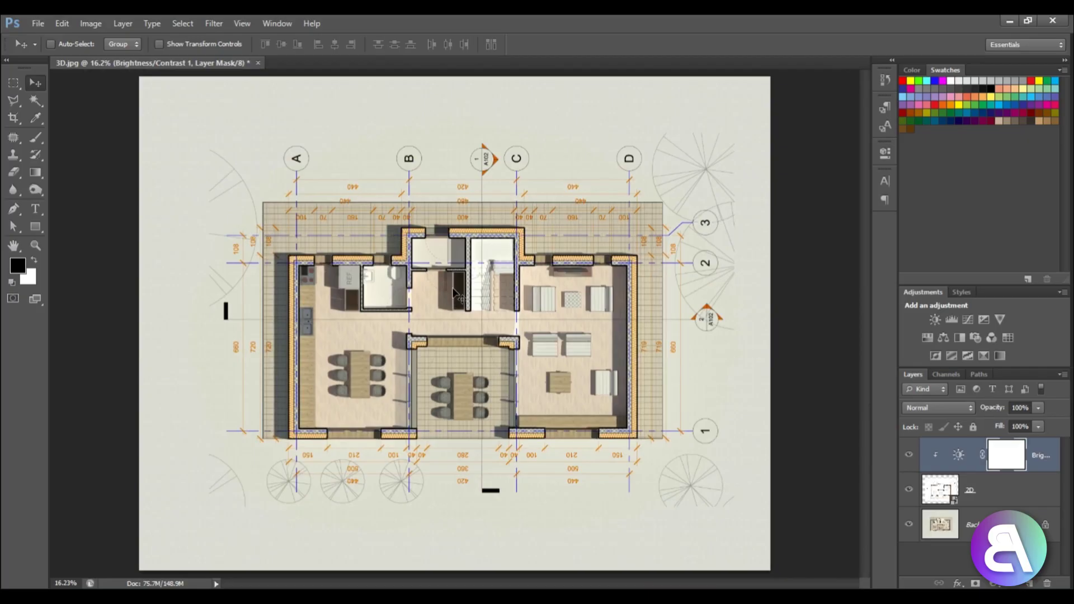